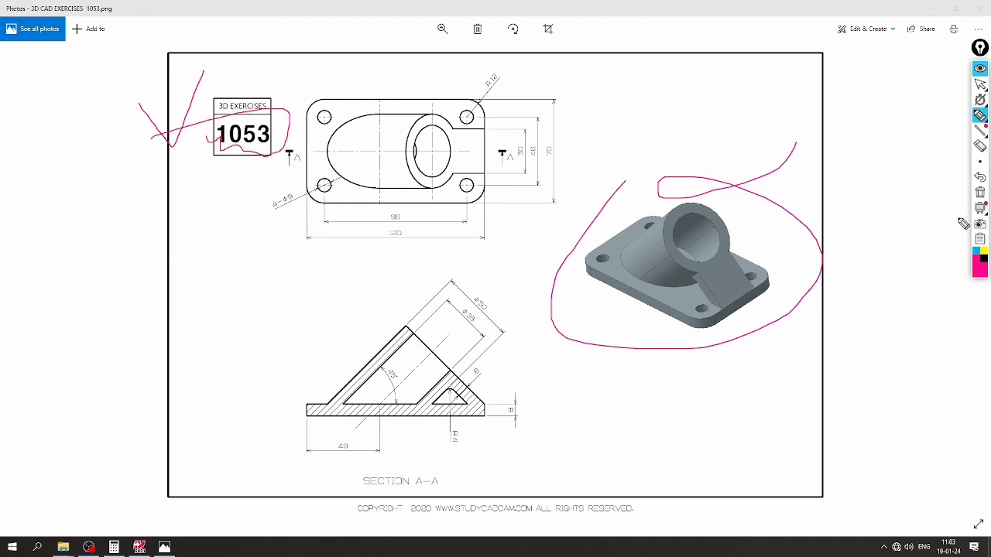
Step: Examine the top-view and section-view dimensions in drawing 1053, marking them with the pen and clearing the marks
click(980, 192)
mouse_move(442, 274)
mouse_down()
mouse_move(559, 380)
mouse_move(438, 274)
mouse_up()
mouse_move(363, 389)
mouse_down()
mouse_move(404, 372)
mouse_move(380, 389)
mouse_up()
mouse_move(299, 445)
mouse_down()
mouse_move(340, 459)
mouse_move(353, 447)
mouse_up()
mouse_move(432, 438)
mouse_down()
mouse_move(442, 453)
mouse_move(549, 422)
mouse_up()
drag(479, 385, 500, 375)
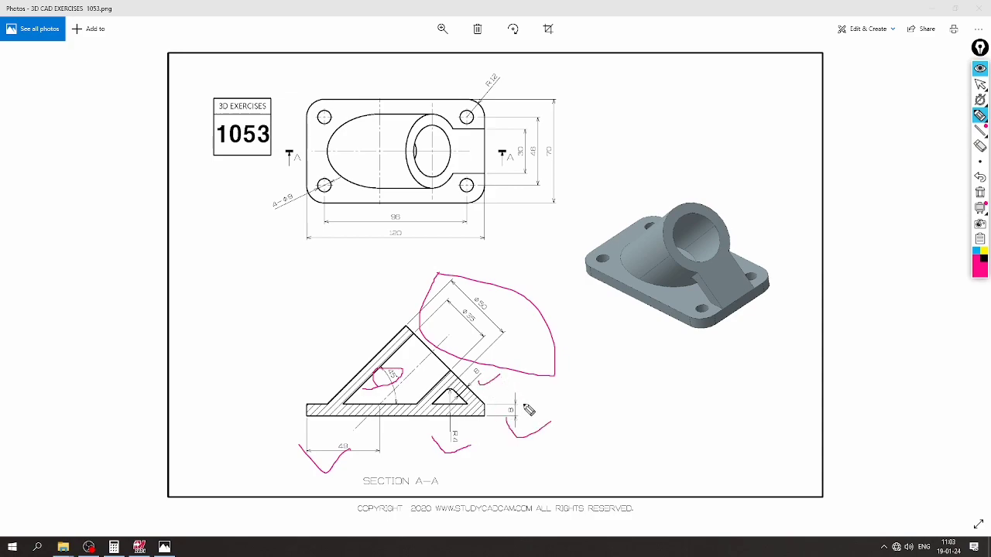
mouse_move(247, 210)
mouse_down()
mouse_move(262, 224)
mouse_move(275, 216)
mouse_up()
drag(551, 162, 577, 159)
click(980, 192)
click(980, 84)
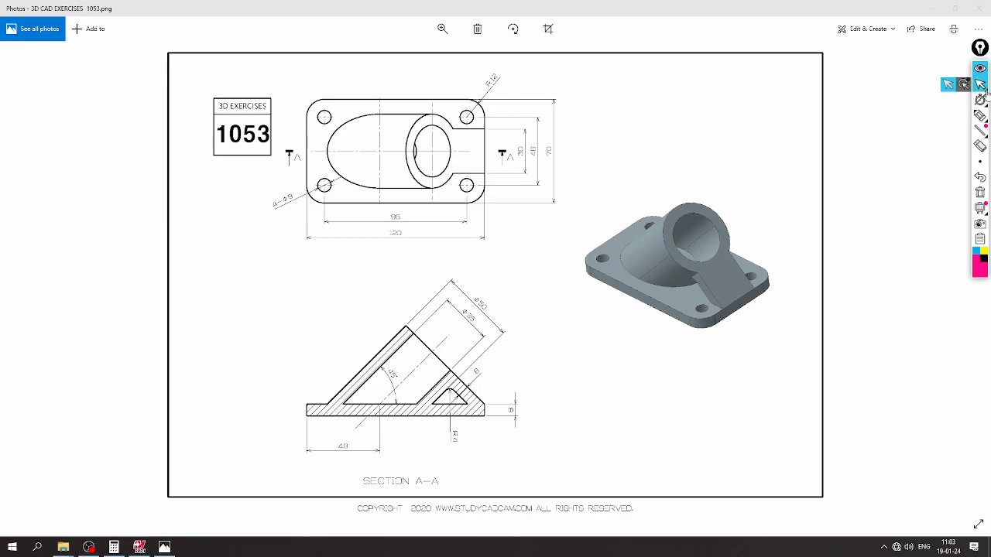
scroll(496, 123, up, 3)
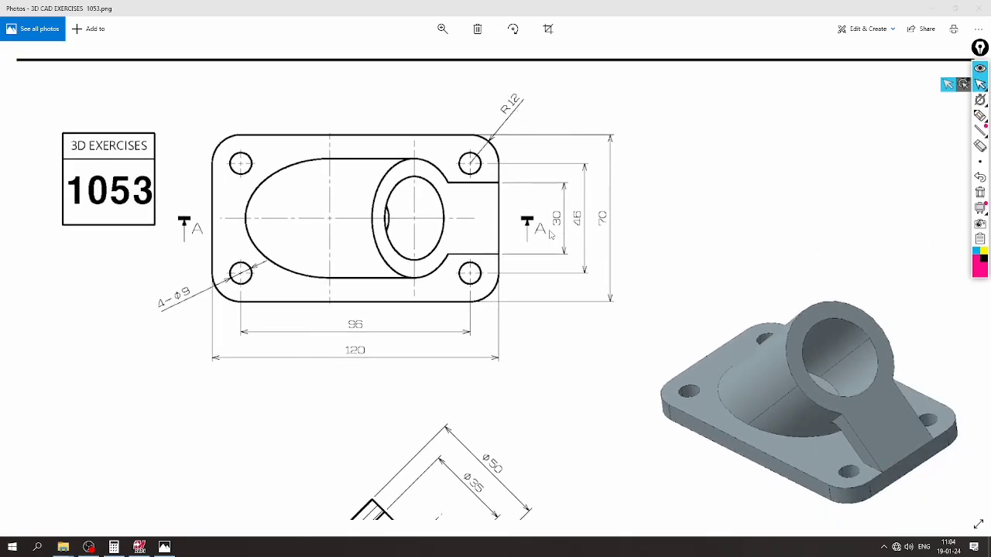
scroll(275, 256, down, 2)
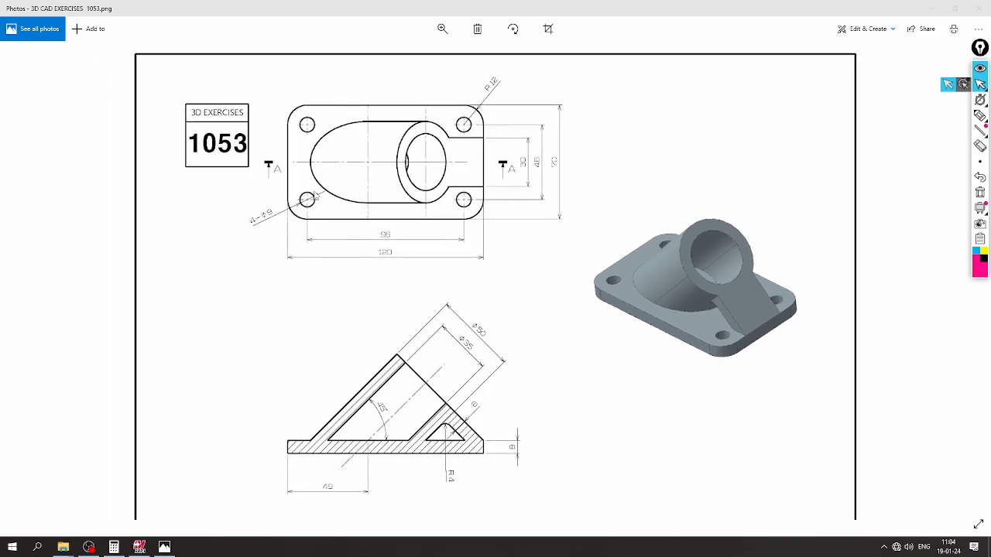
scroll(460, 434, up, 3)
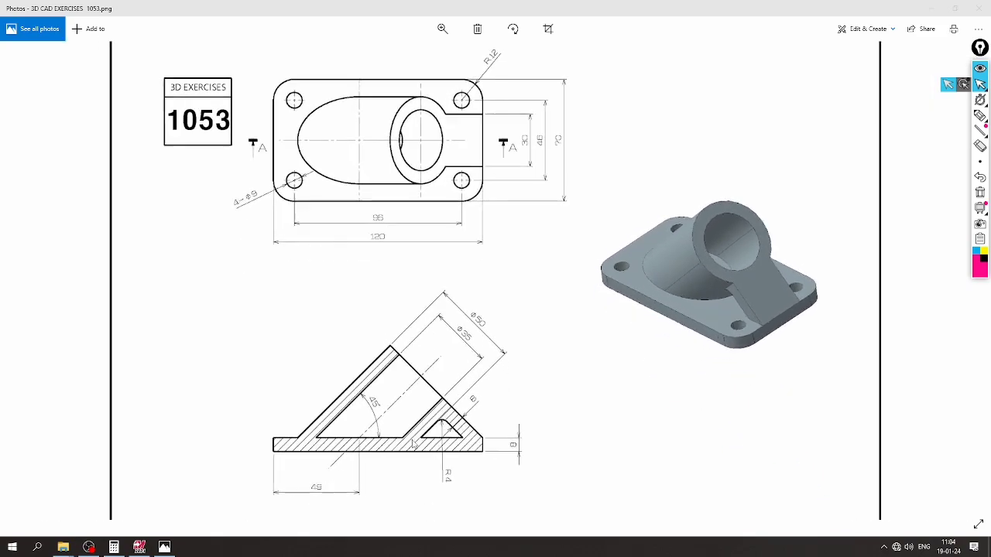
scroll(460, 434, down, 2)
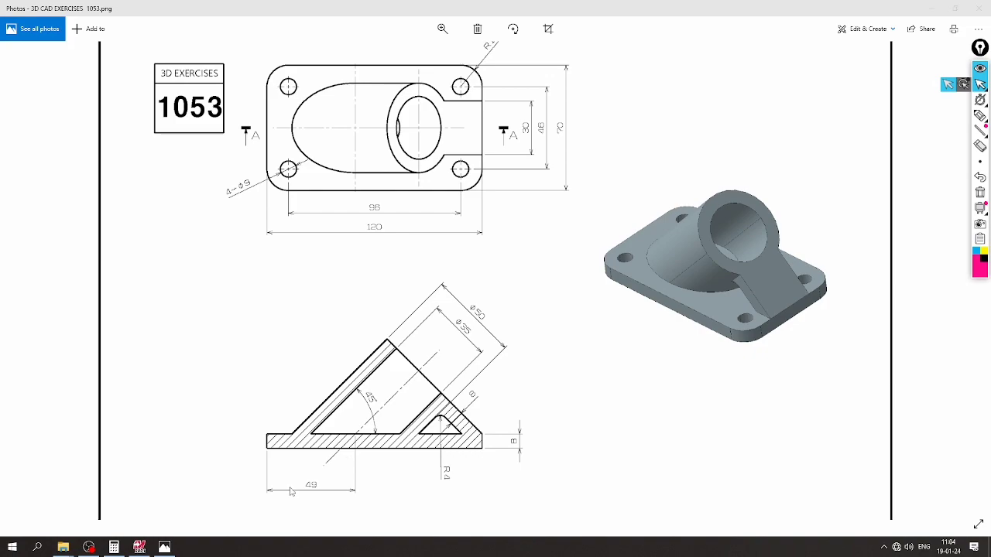
Step: Switch to Mastercam and set the graphics view and construction plane to Front
click(139, 547)
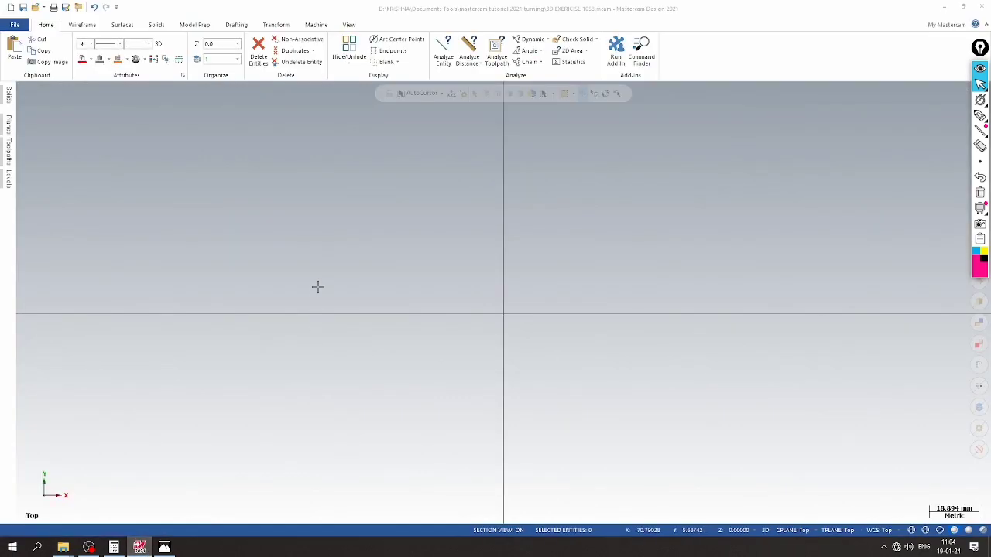
right_click(305, 200)
click(331, 267)
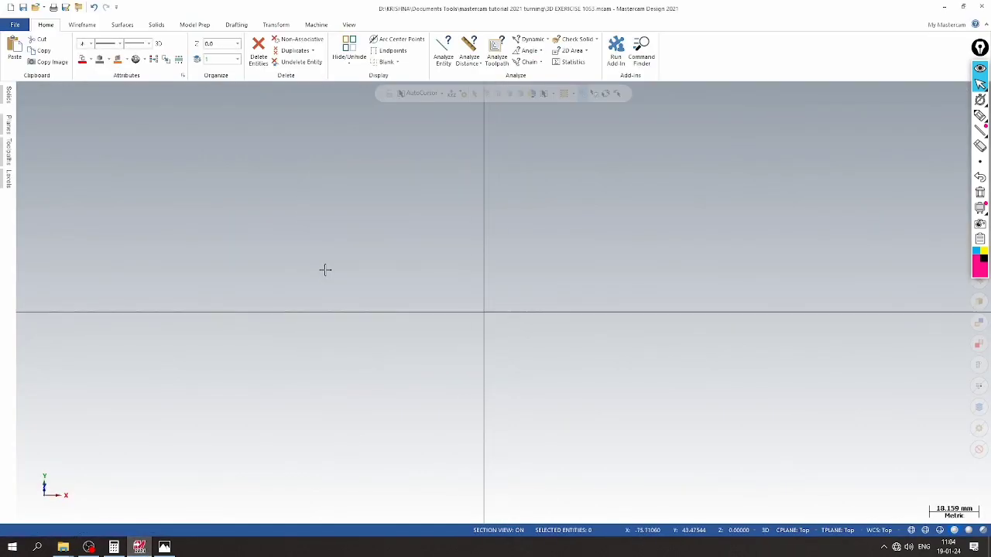
click(803, 533)
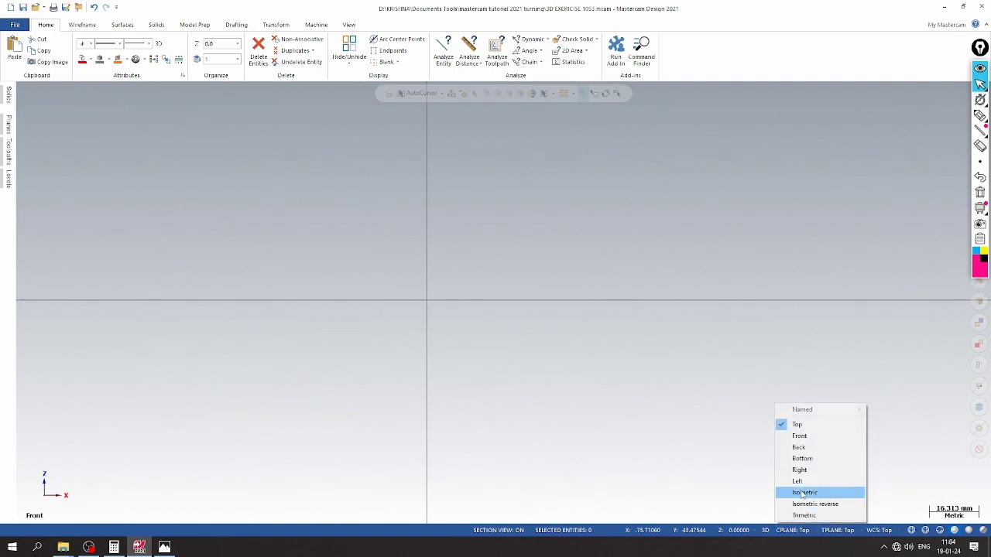
click(805, 437)
click(980, 69)
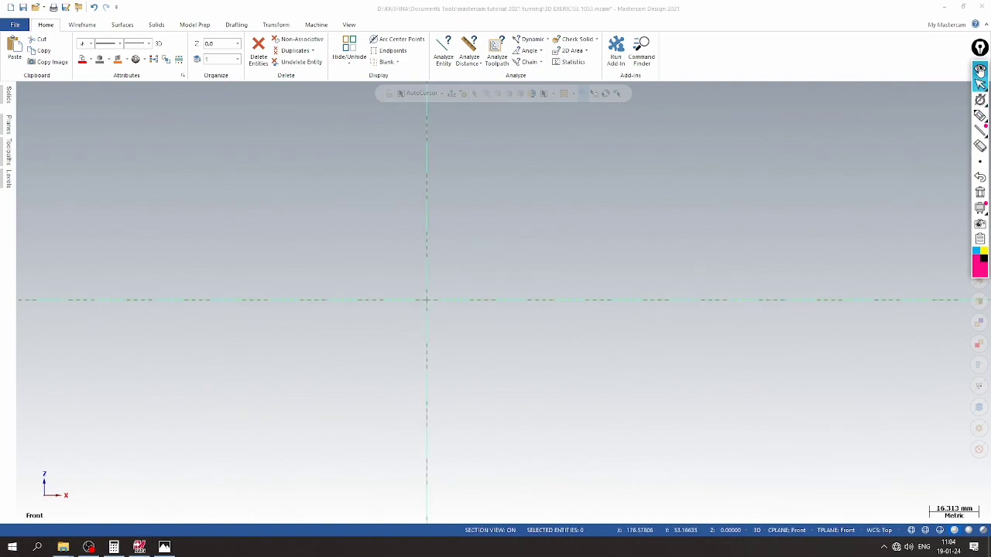
Step: Try to draw a 120 mm wide base rectangle from its top-centre point at the origin, and delete it
click(164, 547)
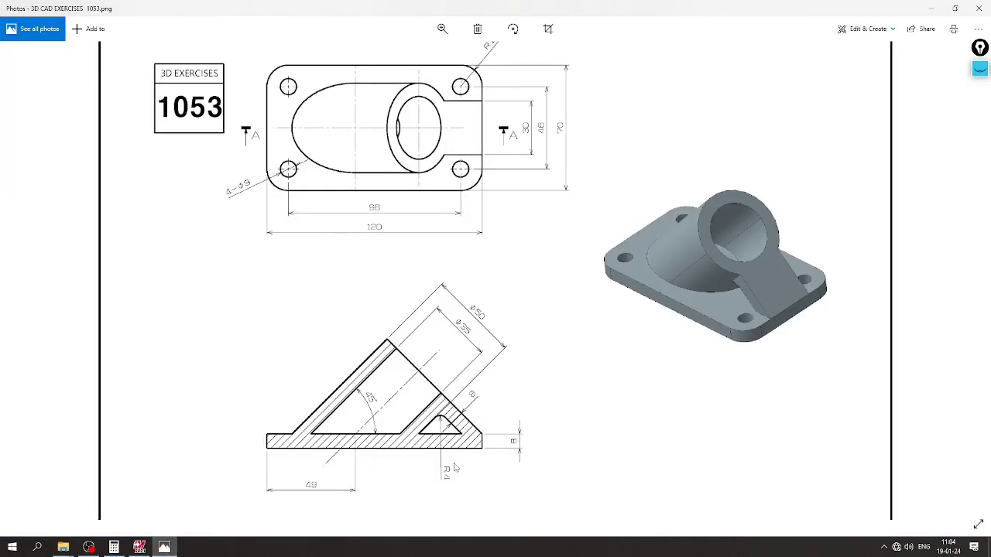
click(166, 547)
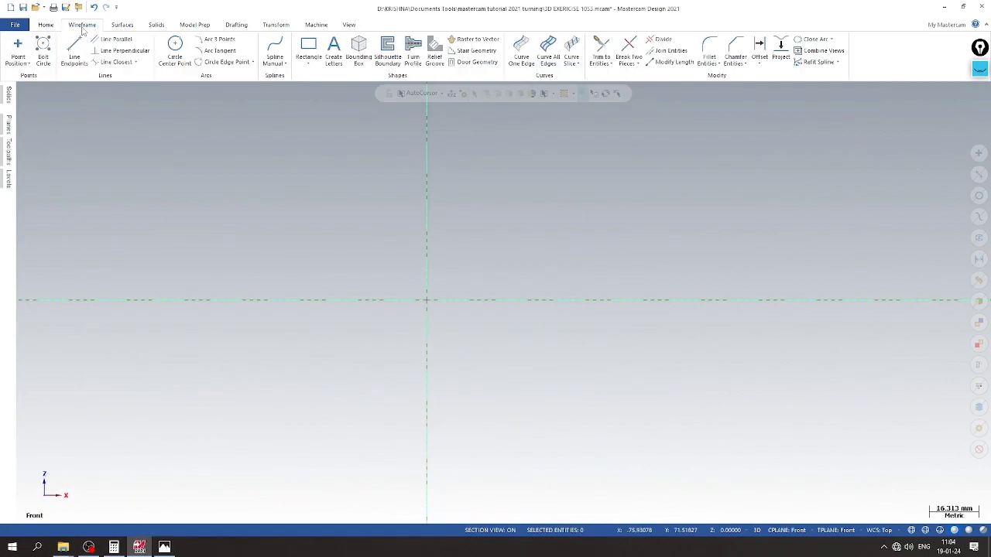
click(308, 65)
click(329, 85)
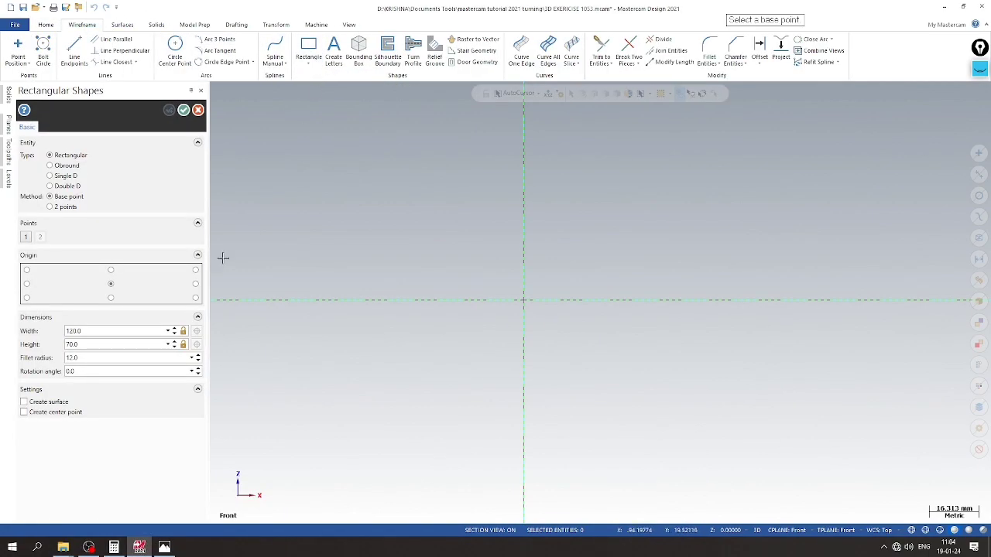
click(523, 300)
click(368, 331)
double_click(111, 331)
text(120)
key(Return)
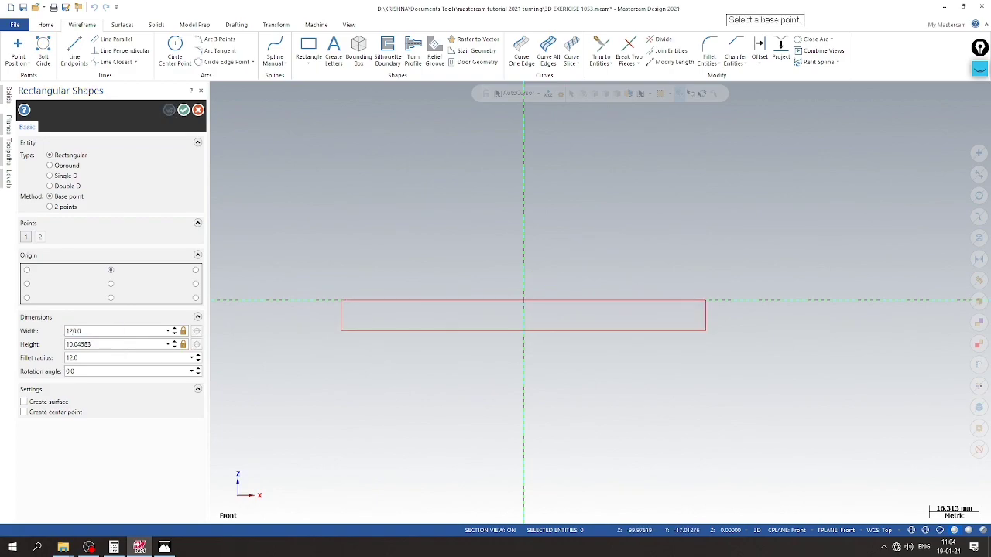
double_click(111, 343)
key(Return)
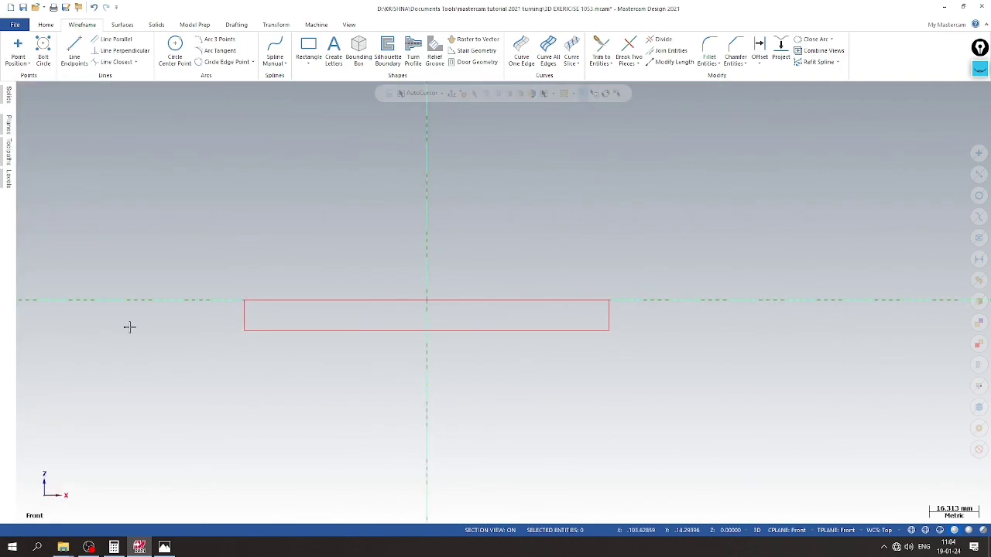
drag(206, 268, 603, 353)
Step: Draw a rectangular shape 120 mm wide and 8 mm high with its top-centre base point at the origin
click(308, 62)
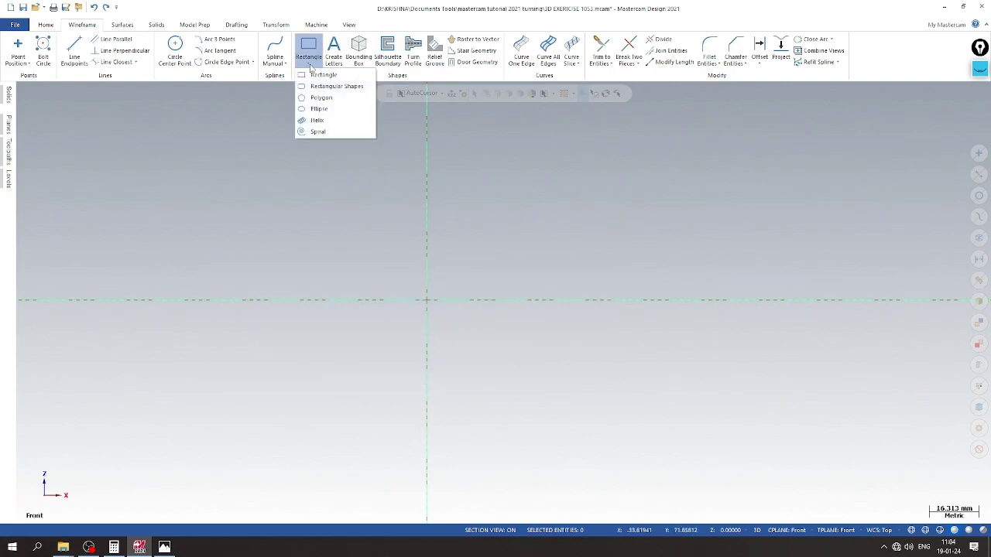
click(317, 84)
click(523, 300)
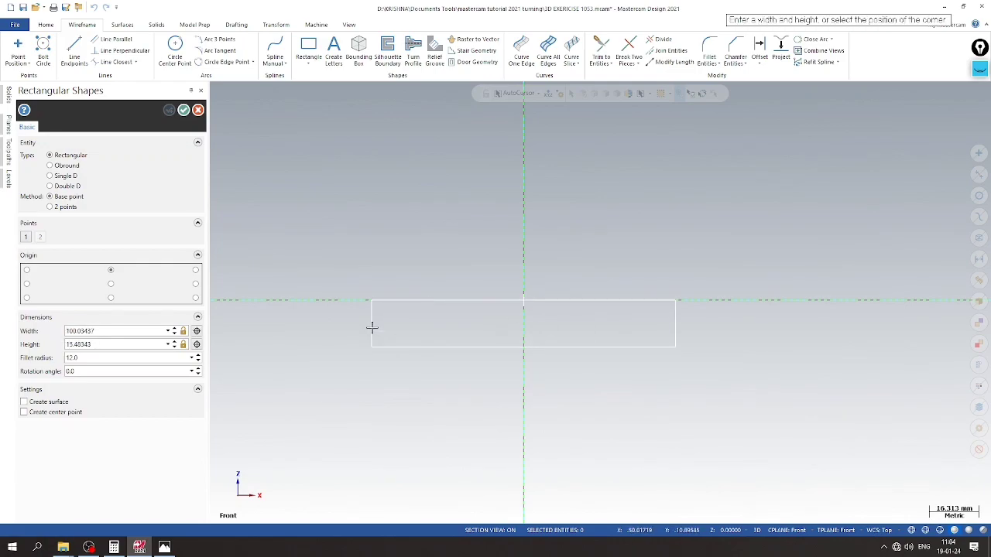
click(371, 327)
click(126, 345)
text(8)
key(shift+Tab)
text(1)
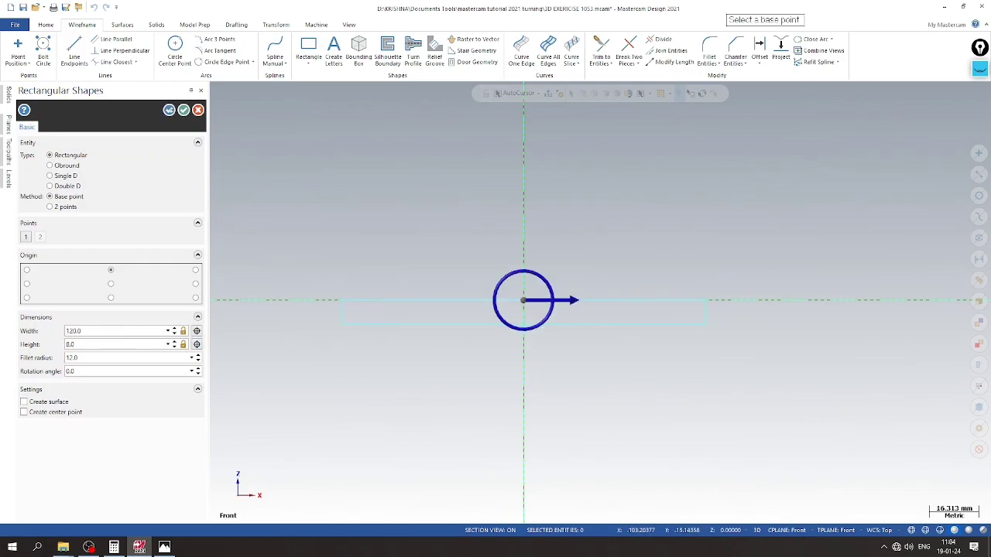
key(Return)
click(186, 113)
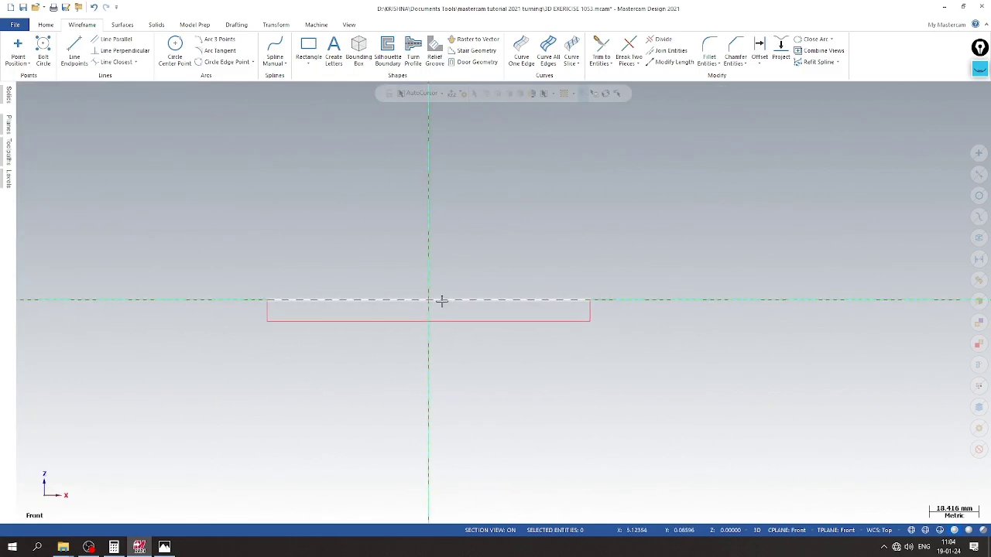
Step: Draw a 100 mm line from the base rectangle's upper-right corner, sloping up and inward at 45°
click(164, 547)
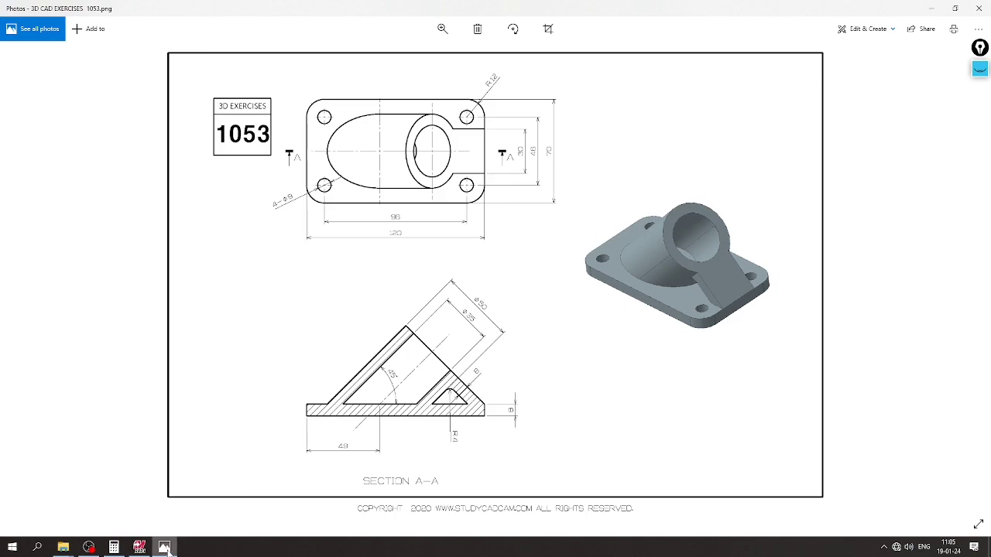
click(139, 547)
click(73, 48)
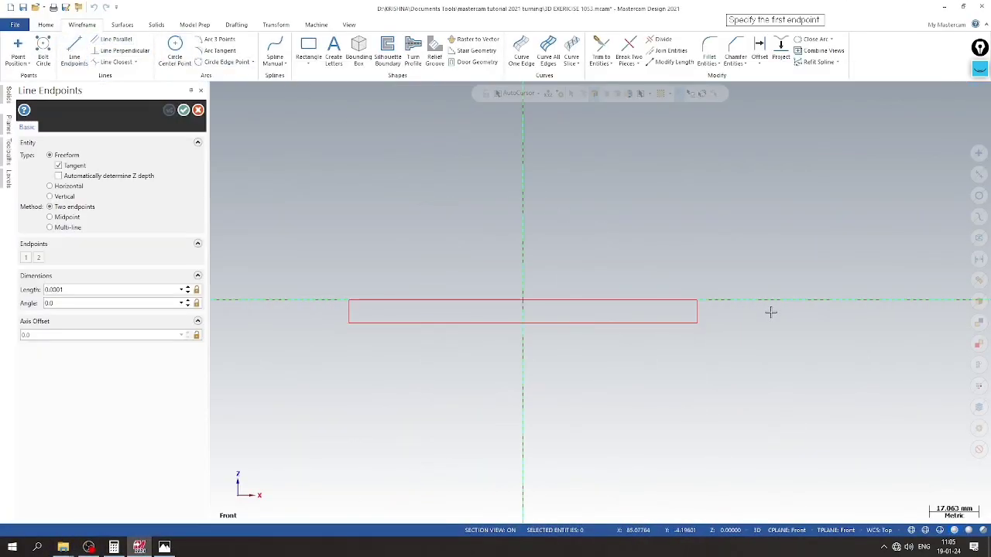
click(697, 299)
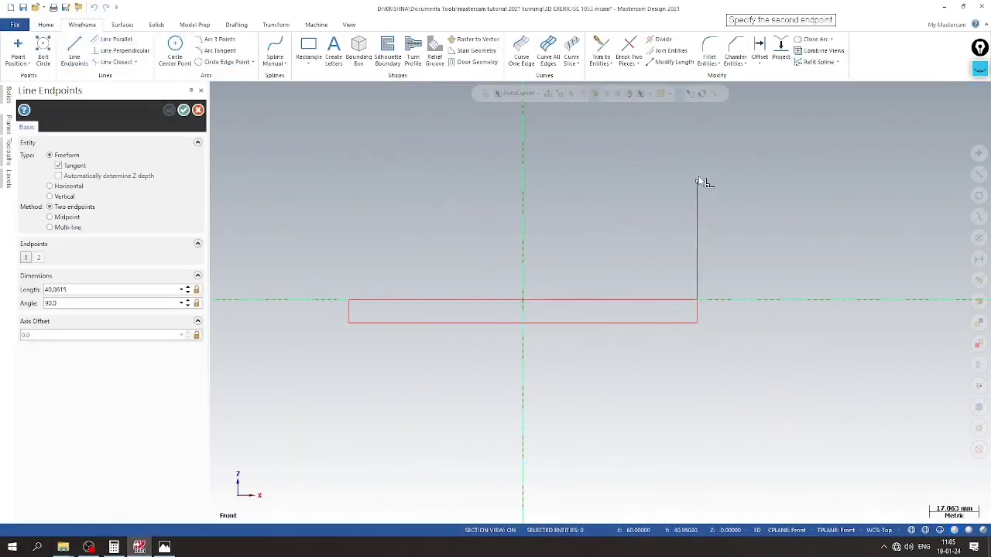
click(696, 137)
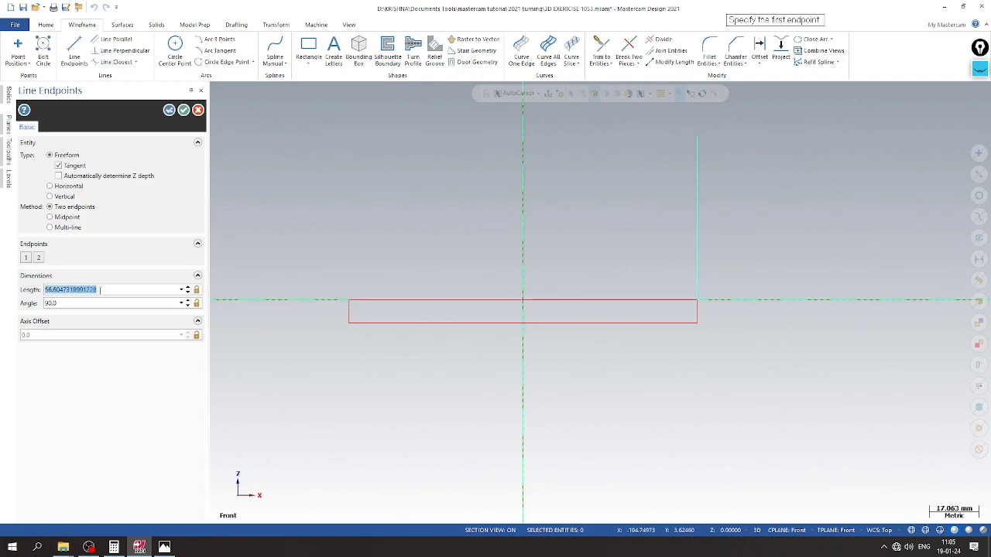
text(100.0)
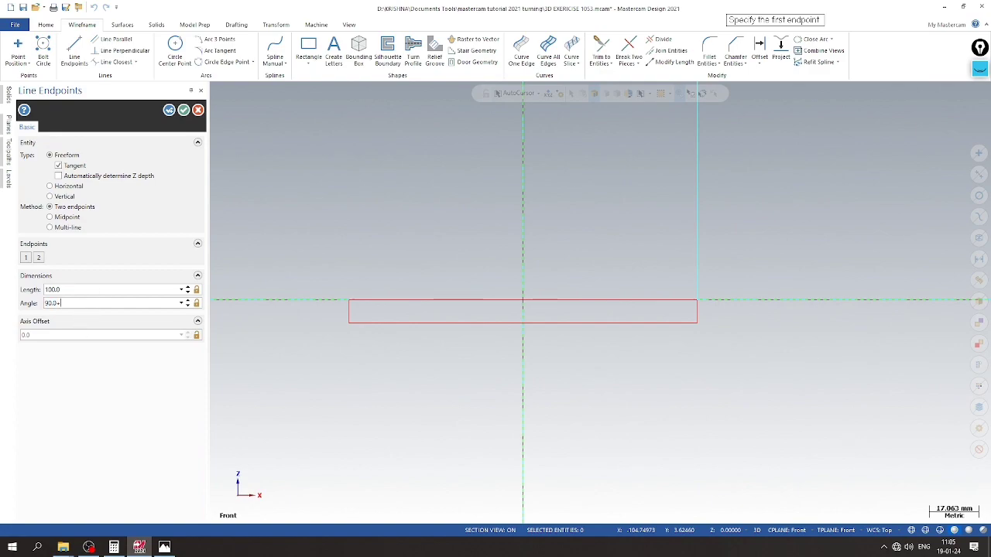
key(Return)
click(183, 110)
scroll(507, 224, up, 3)
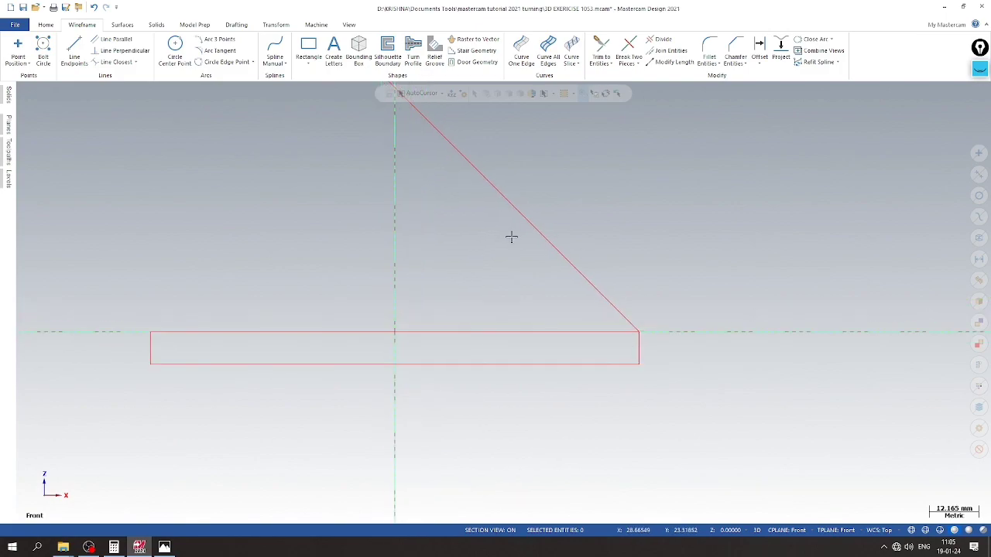
Step: Offset a copy of the sloped line 8 mm toward the inside of the profile
click(759, 48)
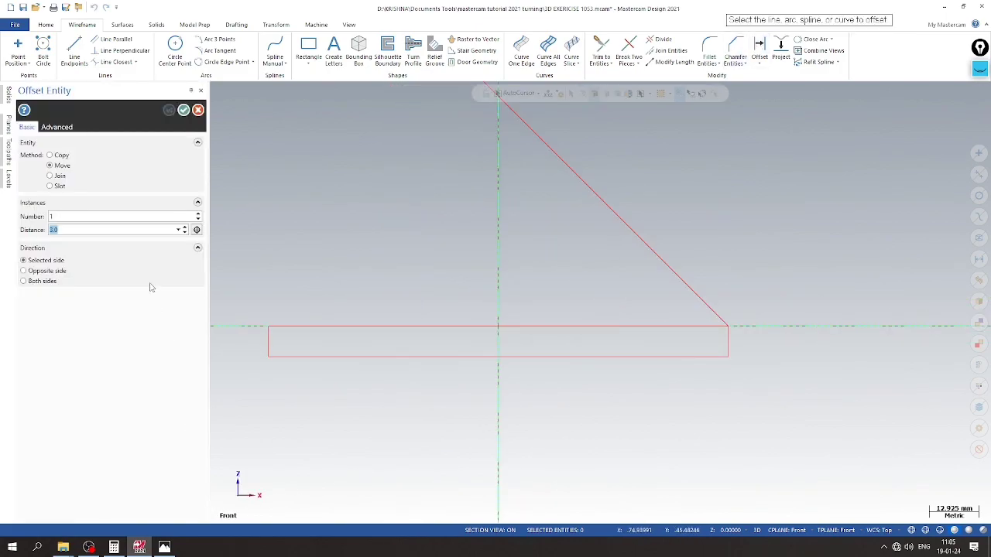
click(164, 547)
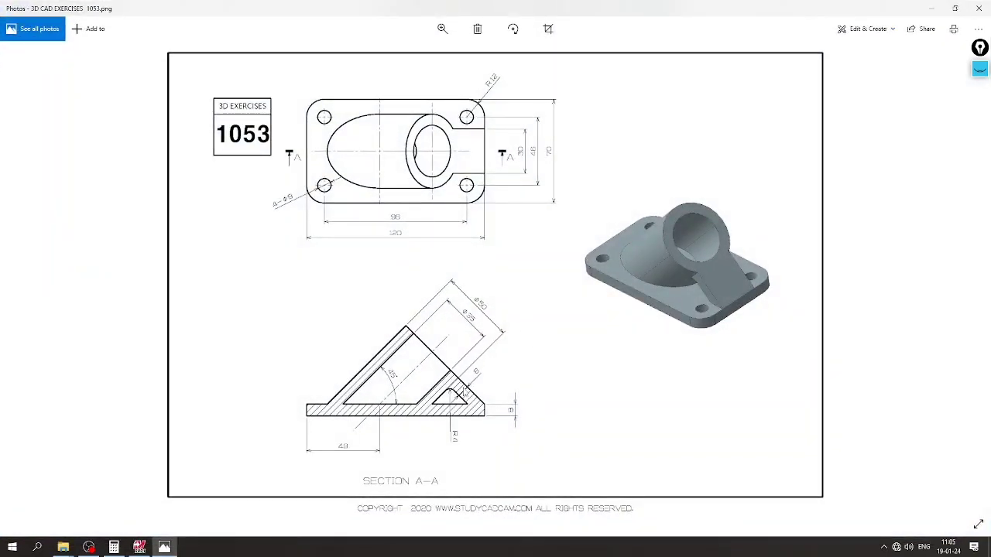
click(165, 545)
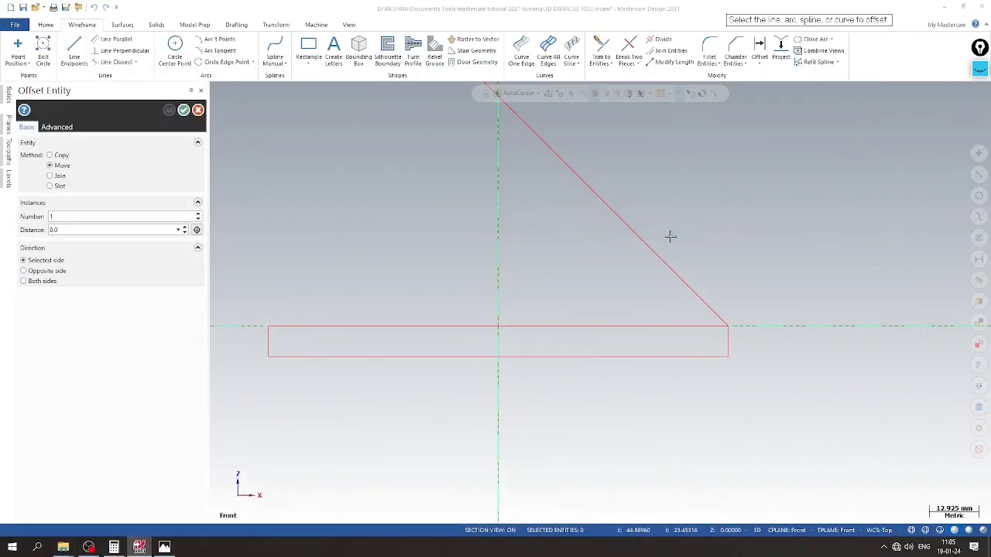
click(634, 233)
click(59, 156)
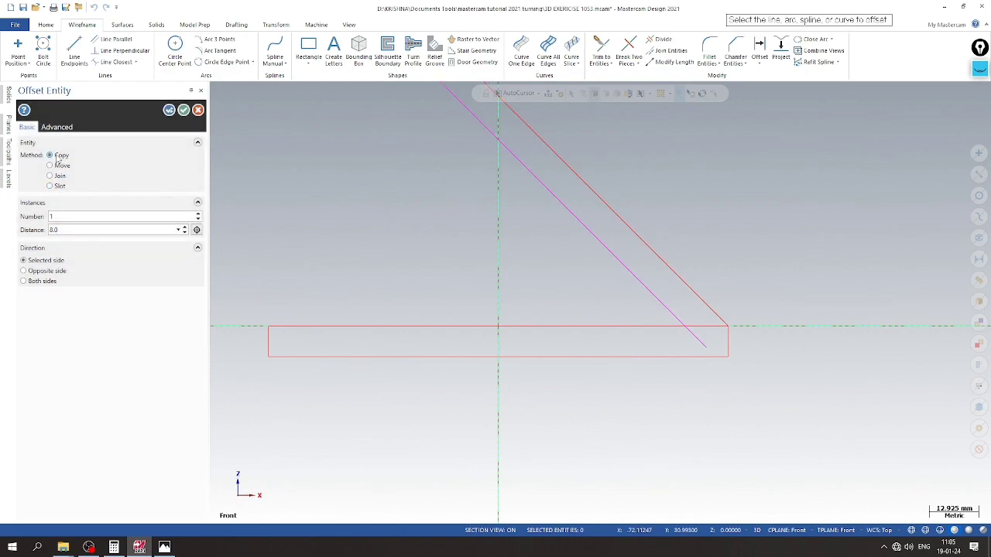
click(181, 110)
right_click(707, 193)
click(737, 179)
scroll(580, 313, up, 3)
scroll(581, 340, down, 5)
scroll(480, 317, up, 1)
scroll(469, 250, up, 2)
scroll(661, 287, up, 2)
scroll(611, 323, down, 2)
scroll(607, 332, up, 1)
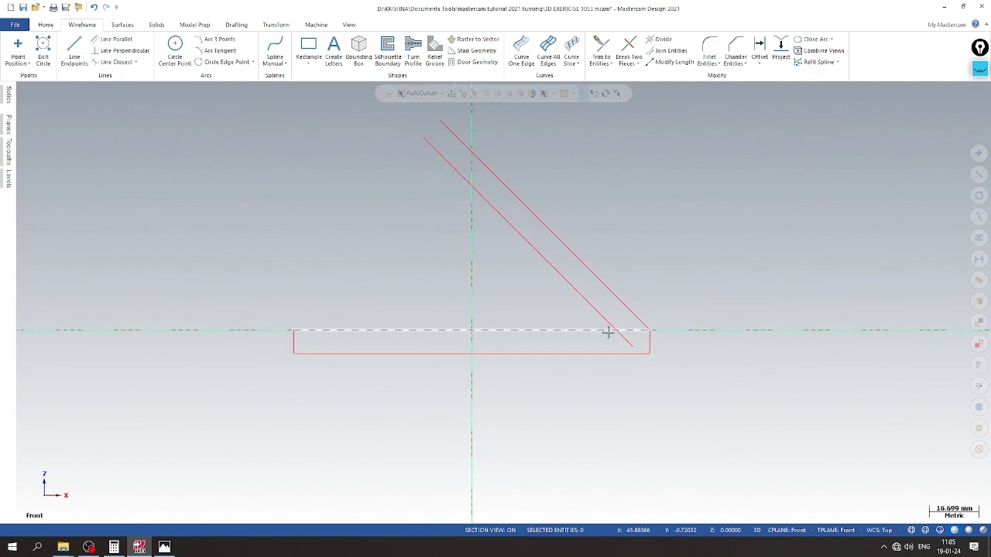
scroll(611, 348, up, 2)
scroll(609, 347, down, 1)
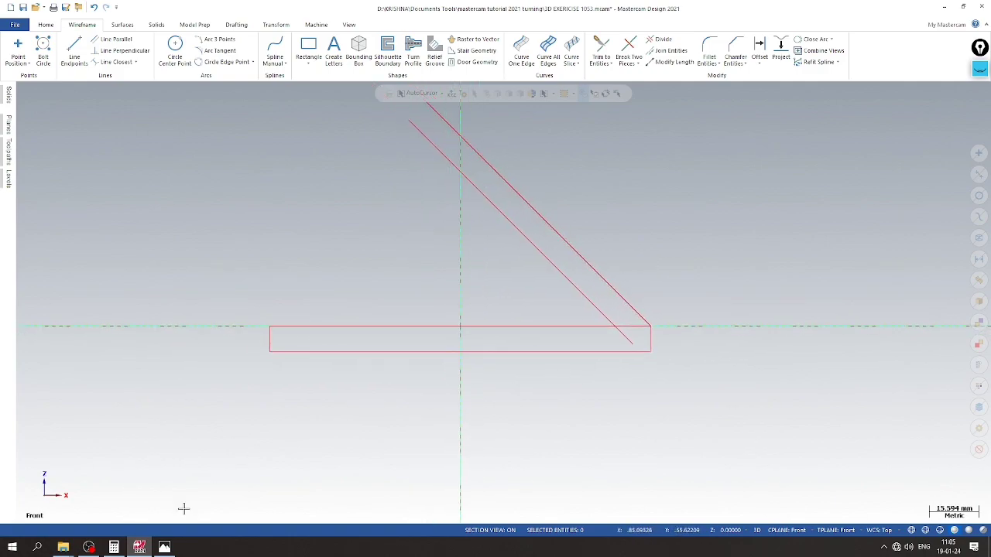
Step: Check the reference drawing and offset a copy of the base rectangle's left edge 49 mm toward the inside
key(alt+Tab)
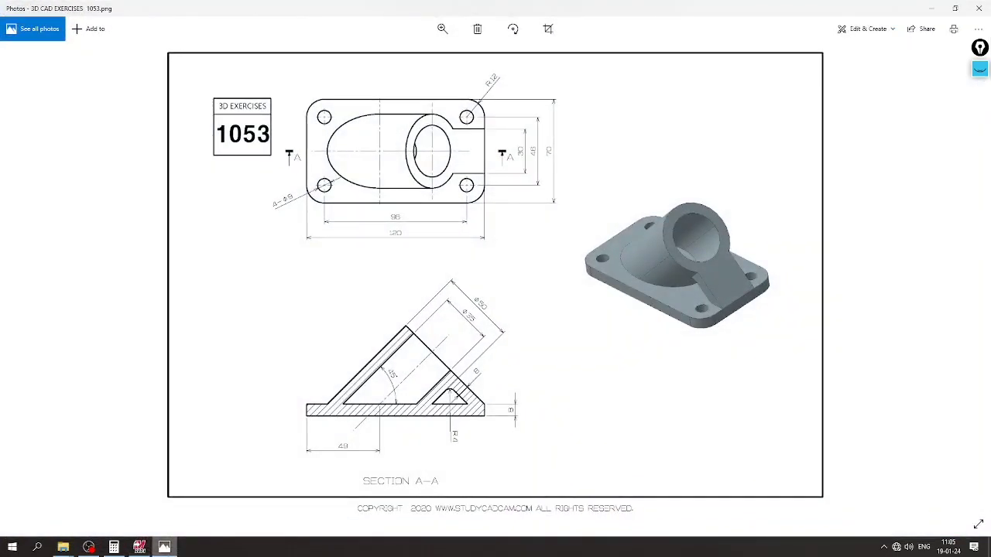
key(alt+Tab)
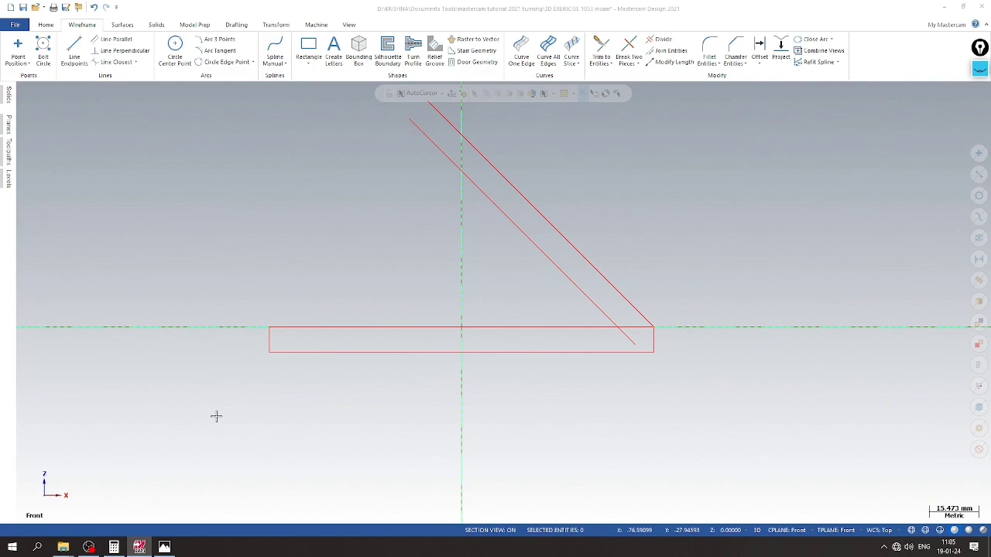
click(164, 547)
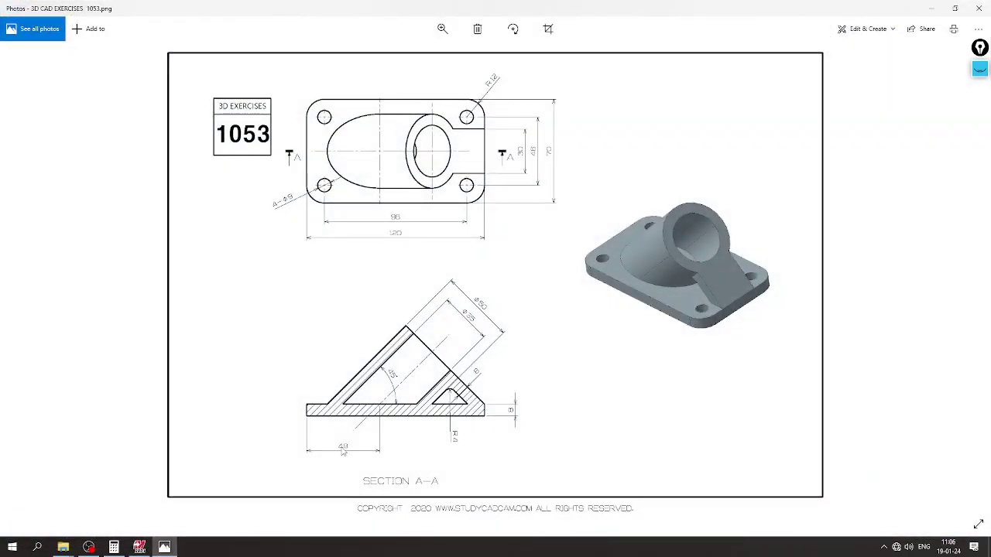
click(164, 545)
click(759, 51)
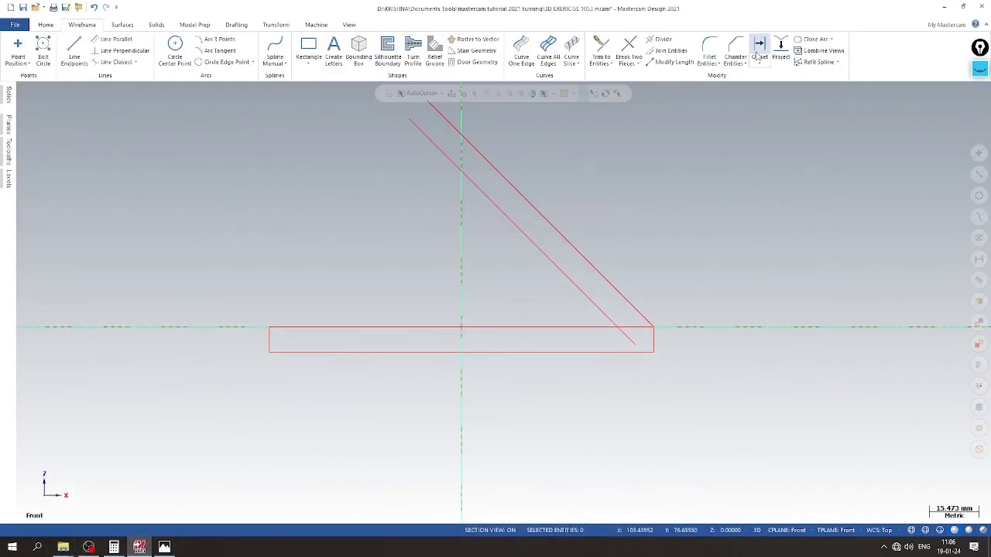
text(48.0)
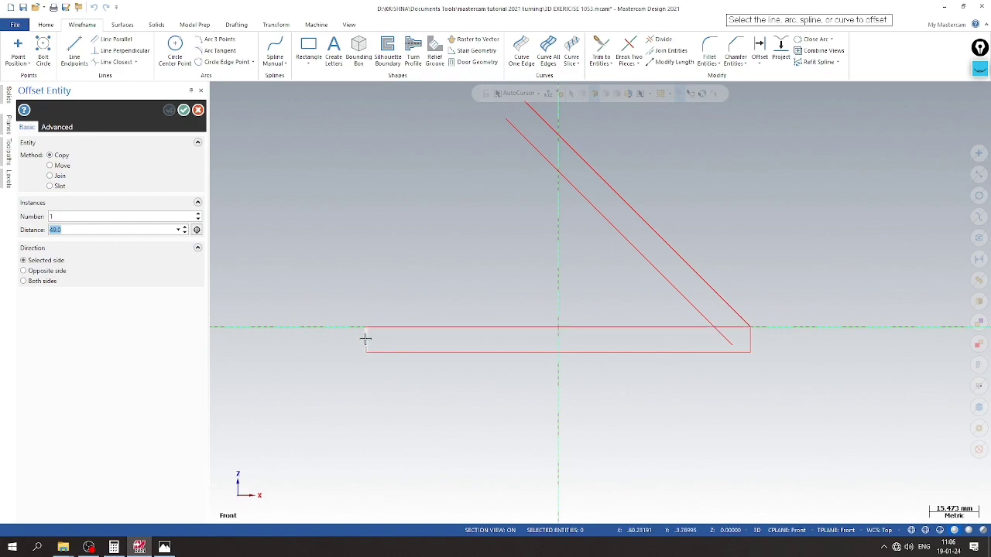
click(365, 338)
click(488, 330)
click(184, 110)
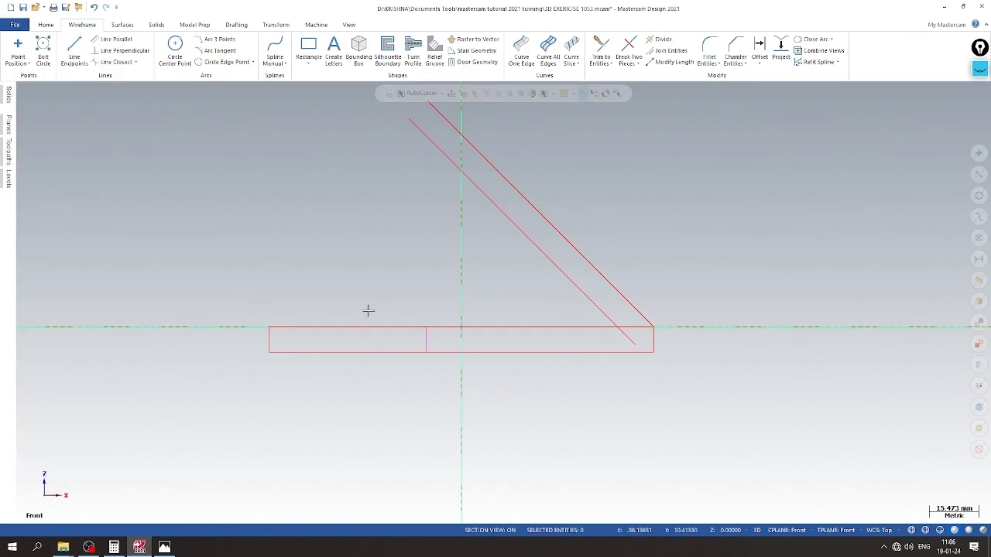
right_click(489, 357)
click(407, 264)
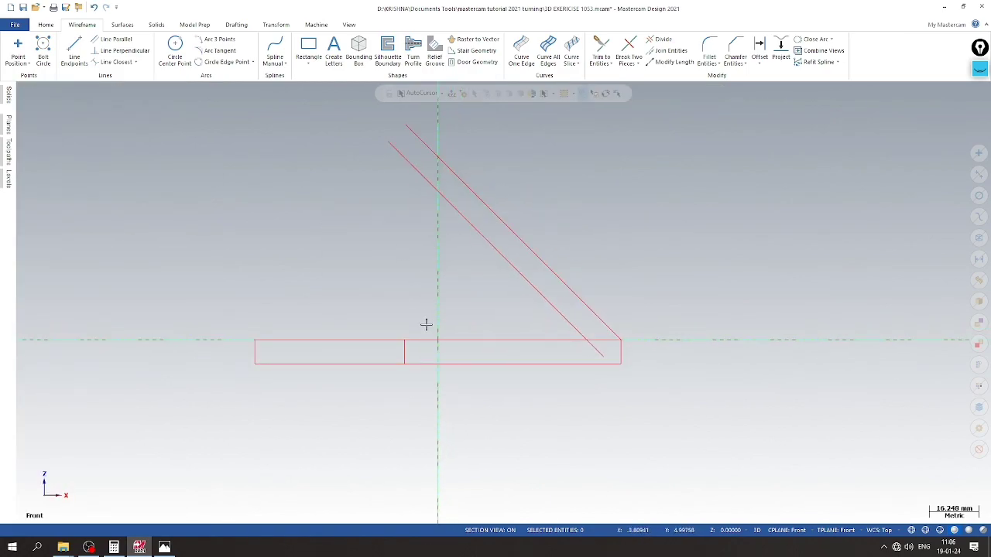
Step: Draw a 45° line from the upper end of the offset vertical line to just past the outer sloped line
click(74, 50)
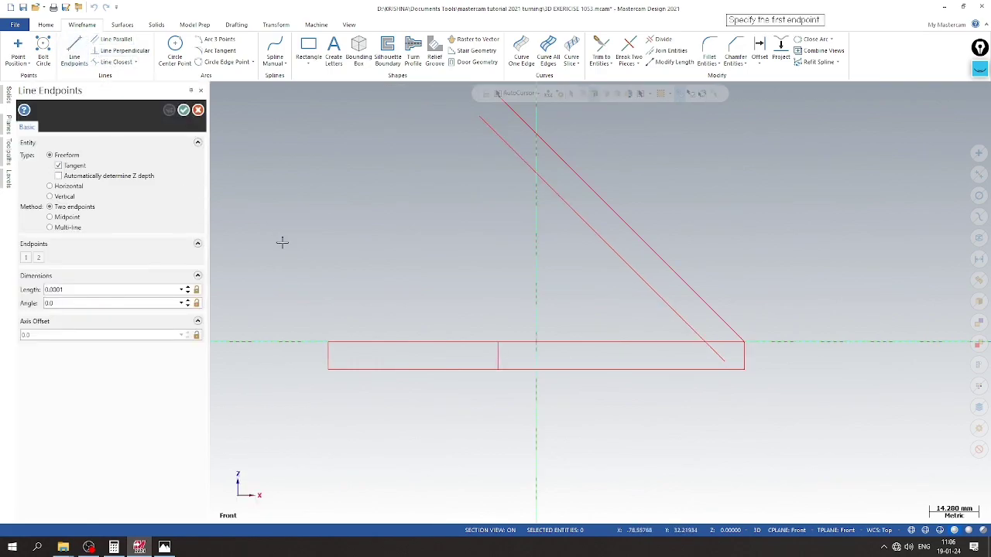
click(498, 341)
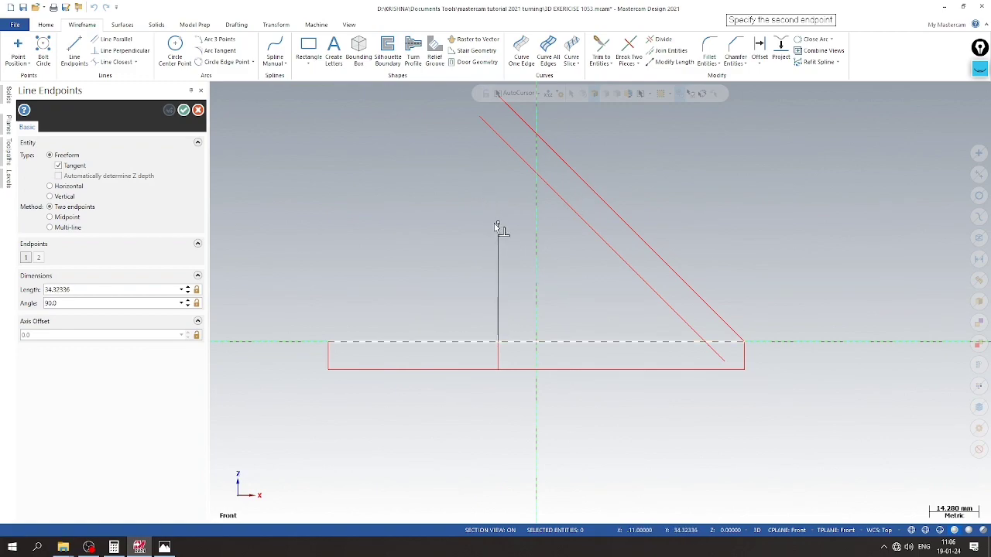
click(164, 547)
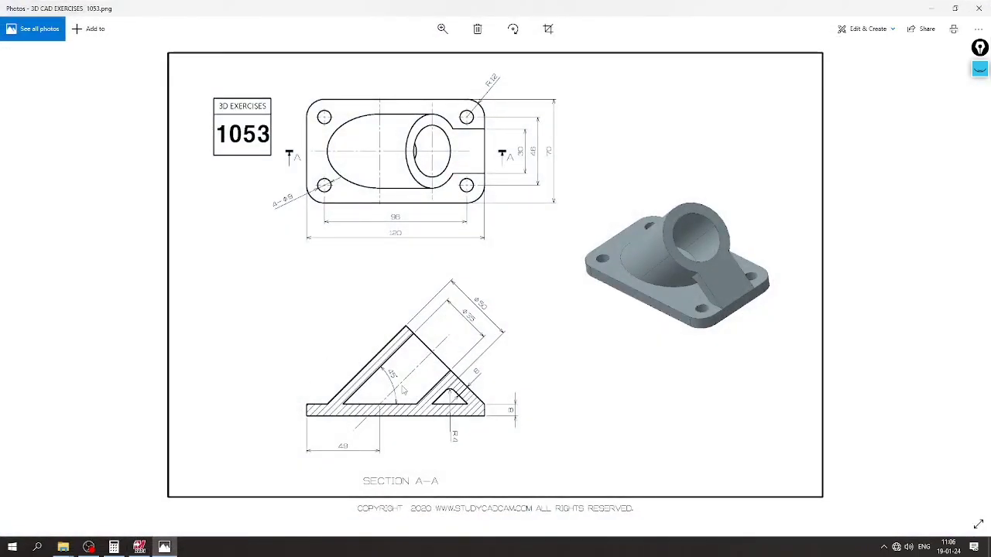
click(140, 546)
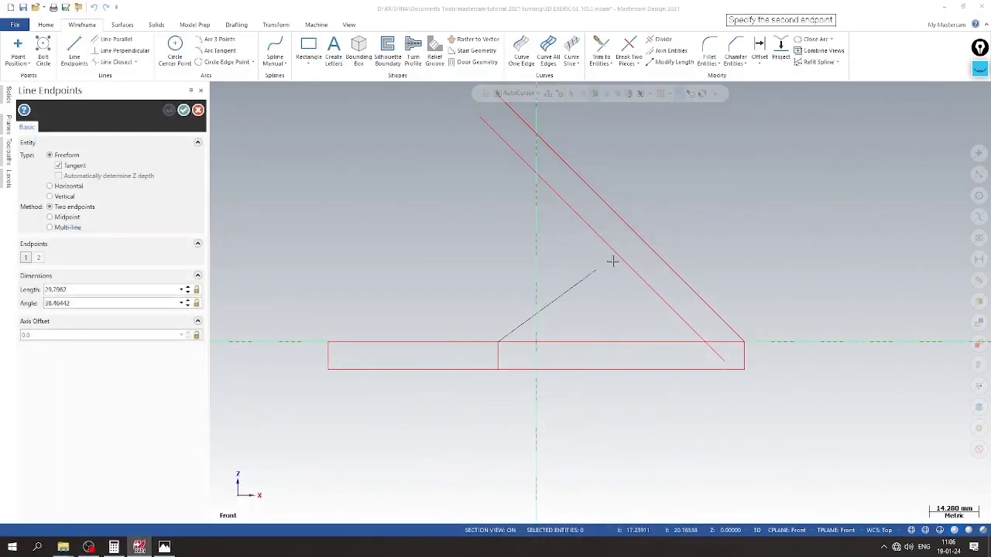
click(105, 303)
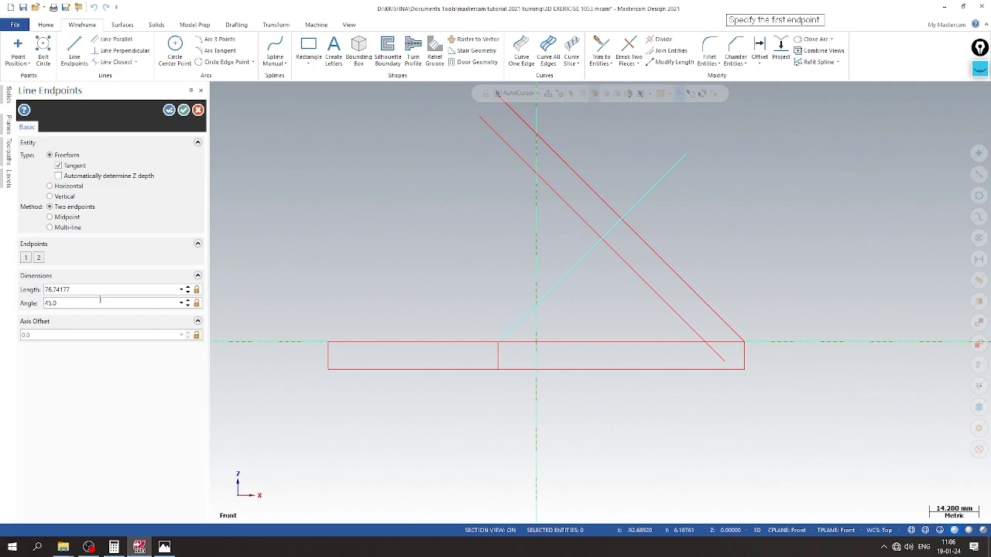
click(99, 289)
text(5)
click(187, 287)
click(183, 110)
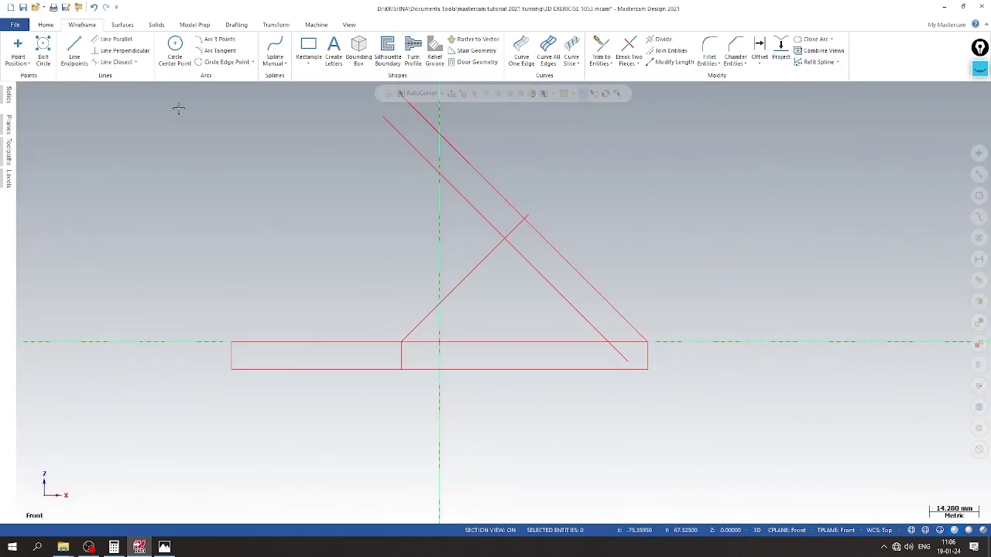
Step: Check the bore diameter in the reference drawing and offset a copy of the 45° line 17.5 mm (35/2) toward its lower-right side
key(alt+Tab)
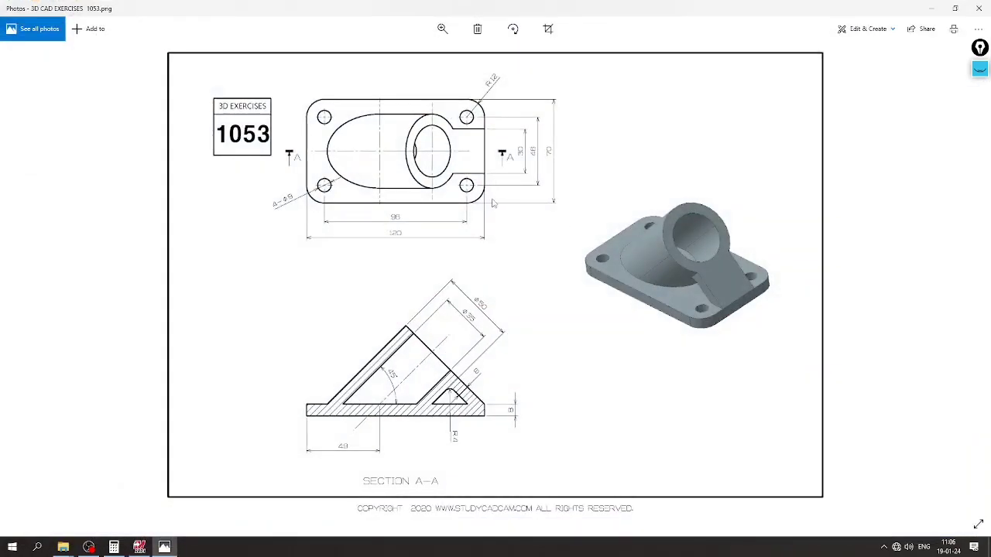
click(171, 547)
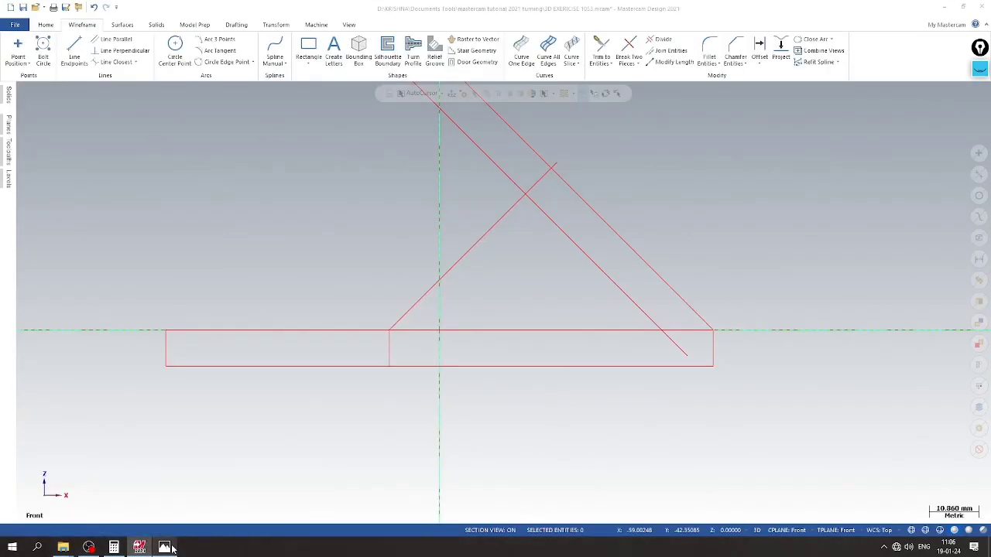
click(164, 547)
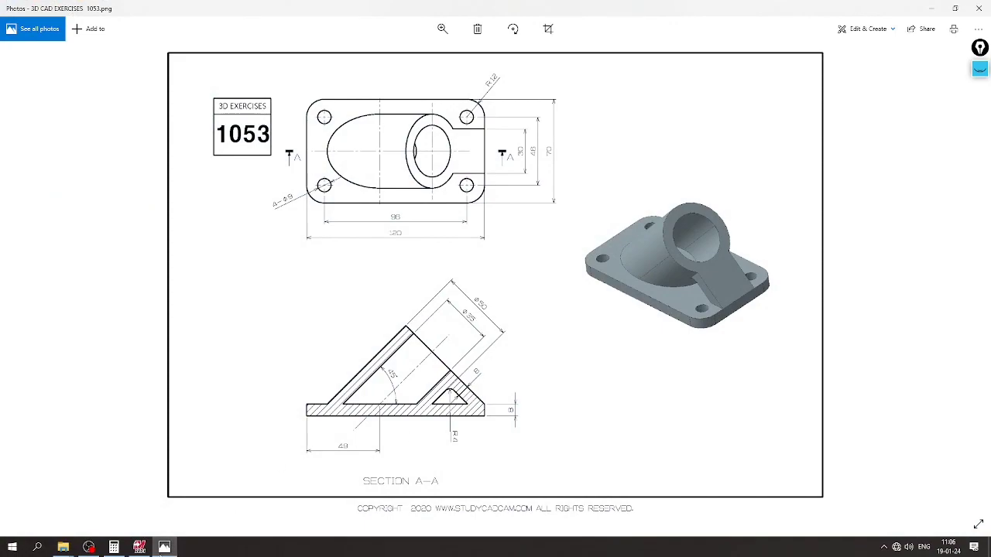
click(165, 548)
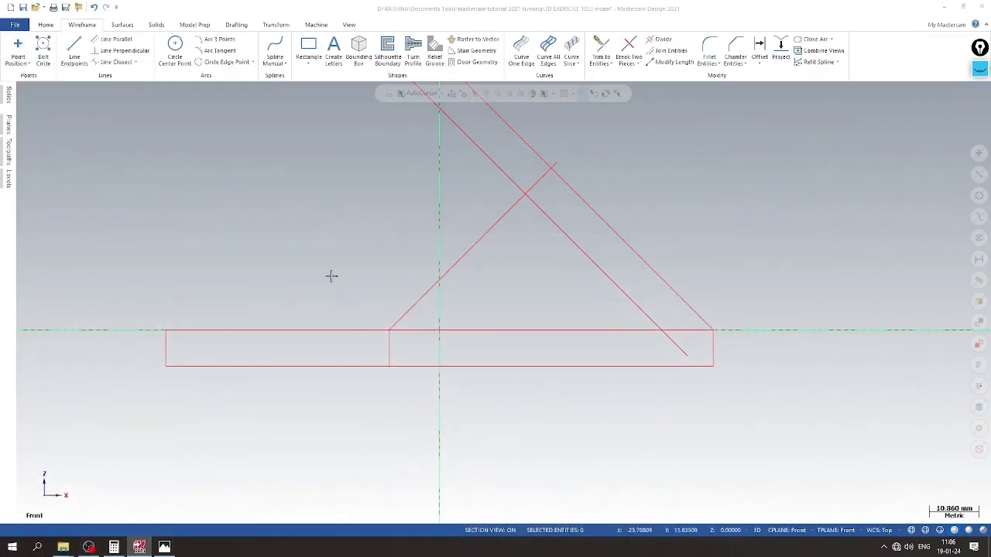
click(761, 53)
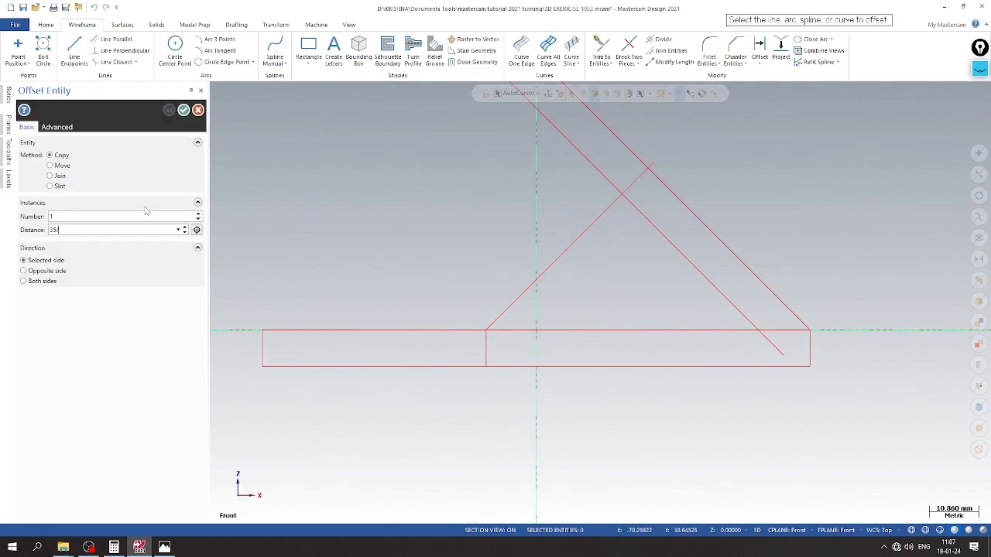
click(567, 242)
click(183, 110)
scroll(559, 250, up, 1)
scroll(559, 250, down, 1)
scroll(560, 250, up, 1)
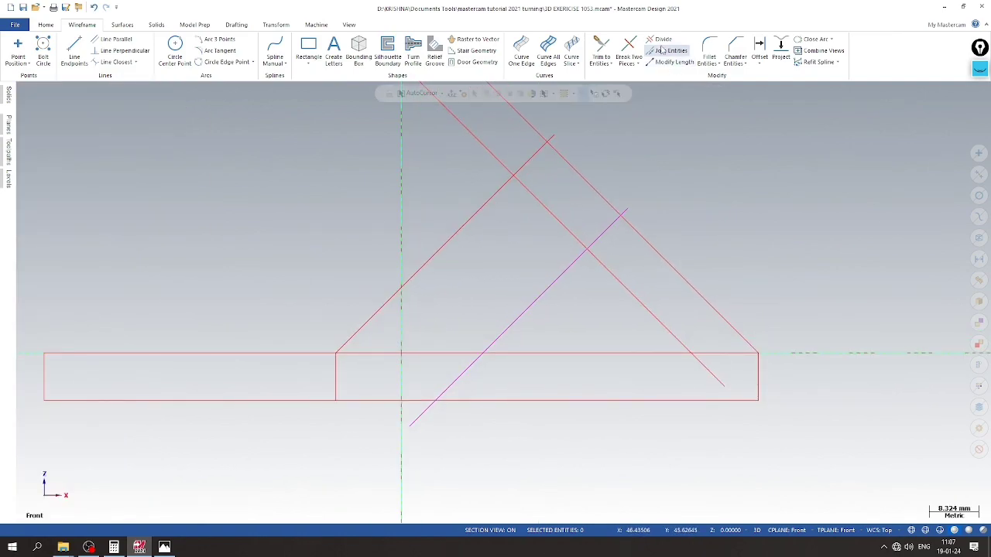
Step: Trim the offset 45° line, the outer sloped line and the base's top edge to each other to form a triangle
click(600, 46)
click(712, 225)
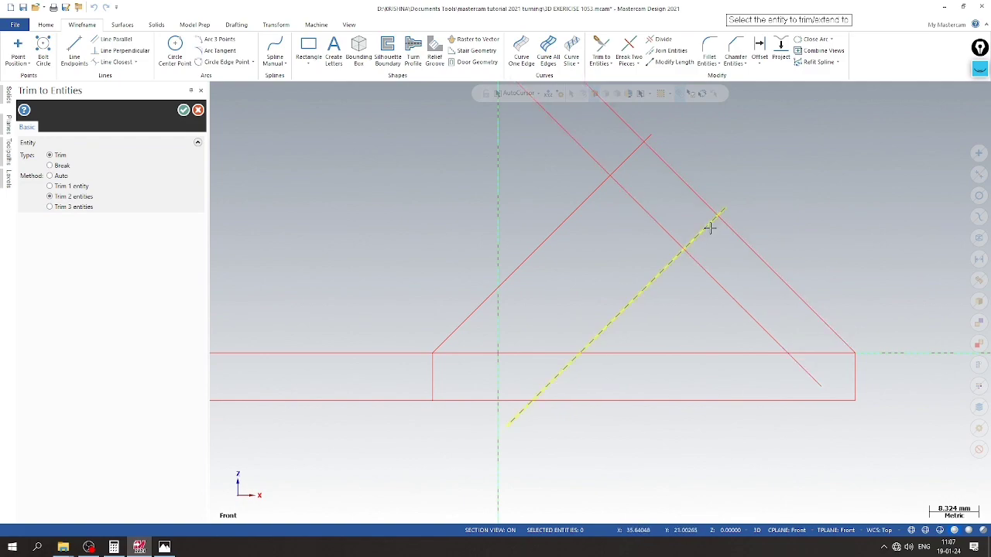
click(736, 231)
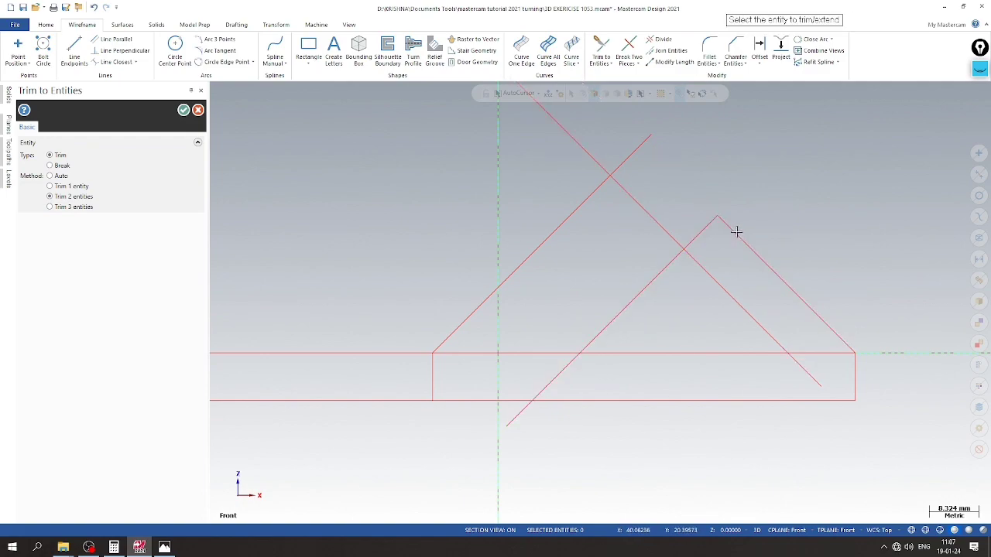
click(597, 334)
click(610, 353)
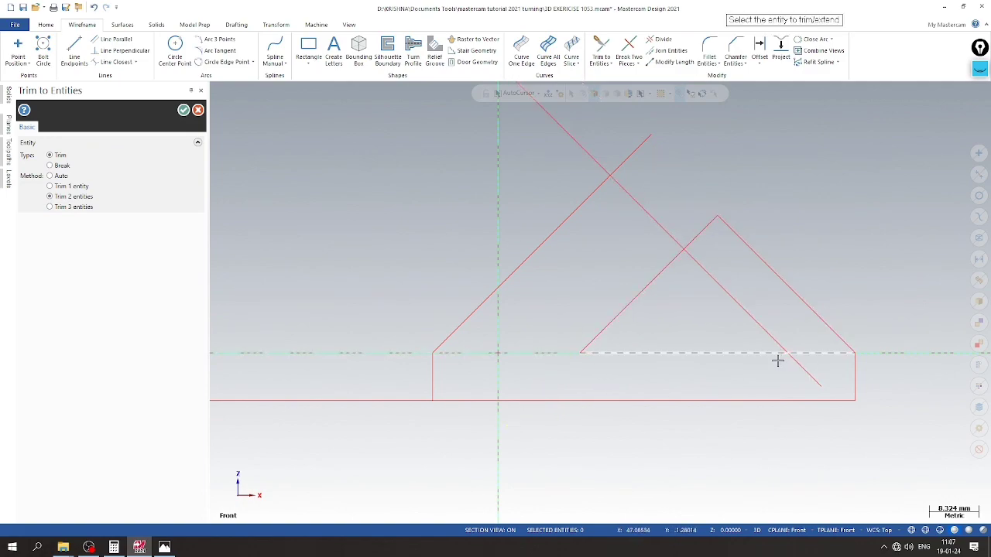
click(764, 354)
click(835, 334)
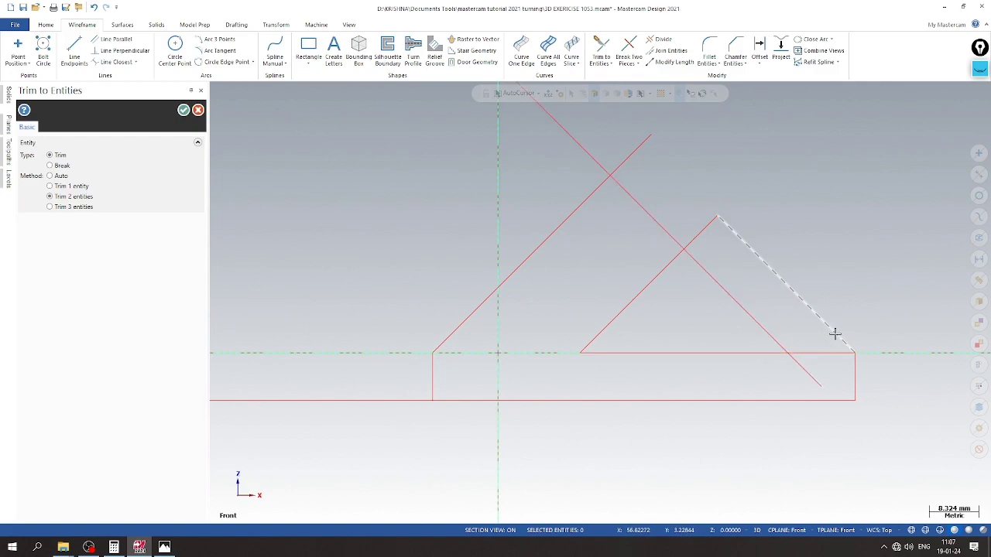
click(832, 352)
scroll(636, 323, down, 2)
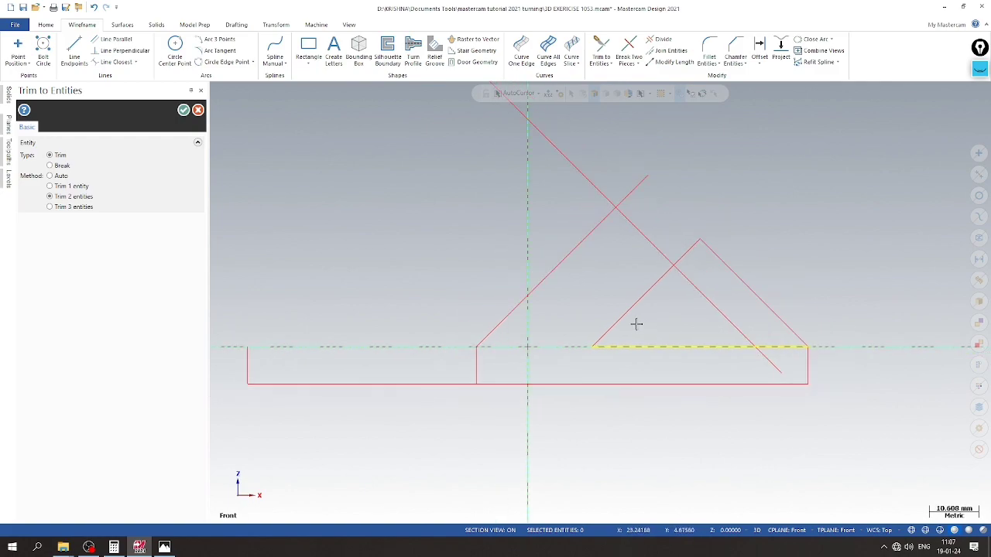
key(Escape)
Step: Delete the remaining construction lines, the base outline and the triangle's bottom line, keeping only the triangle's two sloped sides
click(517, 225)
click(510, 244)
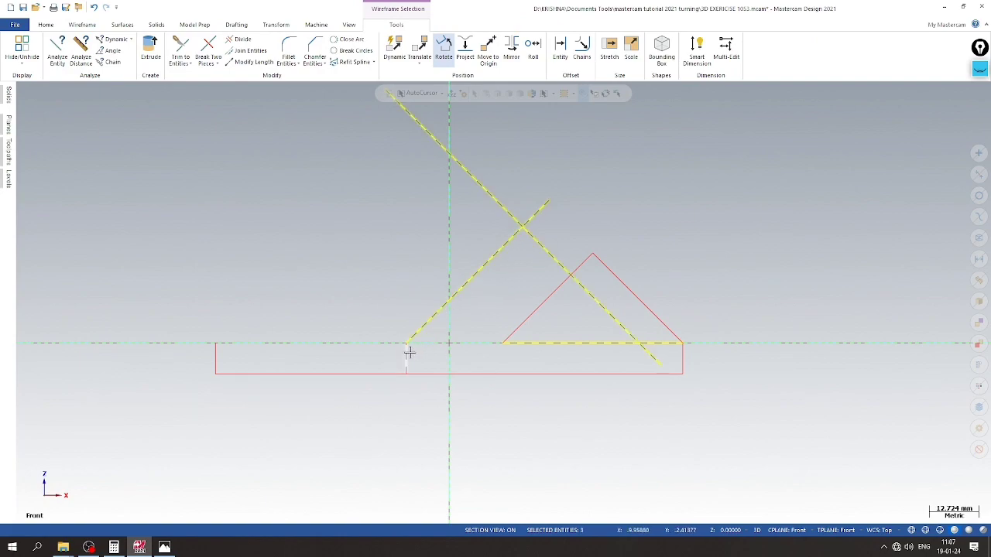
click(272, 368)
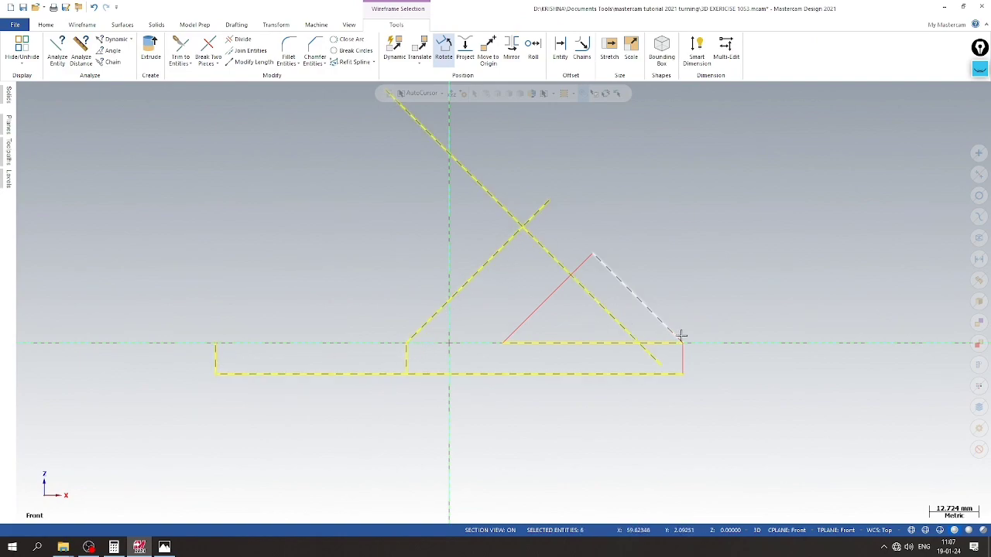
right_click(682, 361)
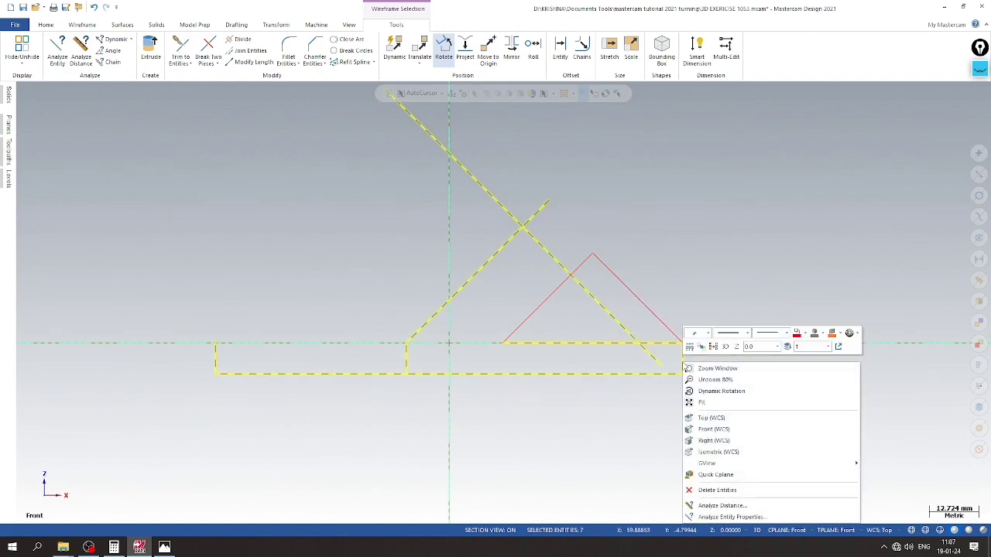
click(718, 489)
Step: Close the triangle with a horizontal line between the lower endpoints of its two sloped sides
middle_drag(590, 348, 250, 117)
click(74, 52)
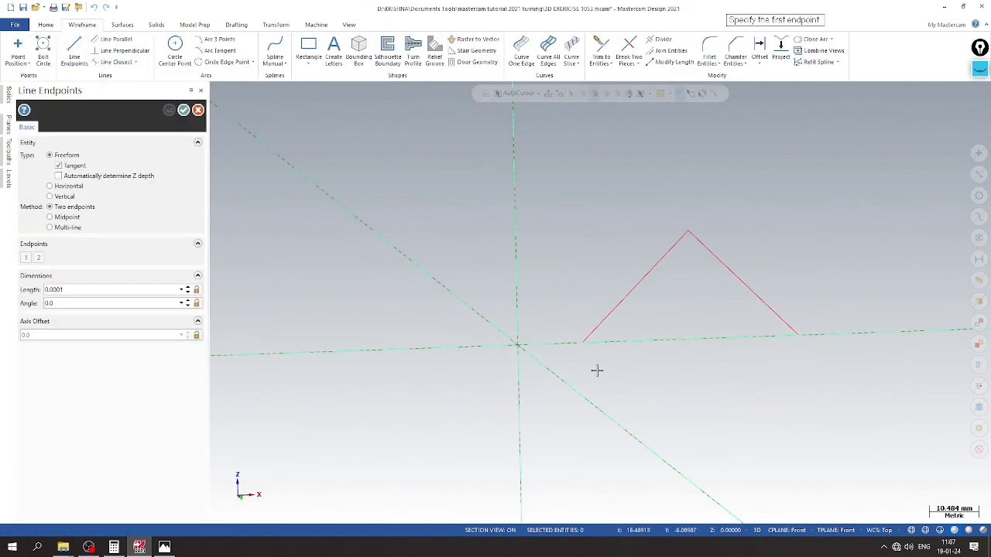
click(586, 344)
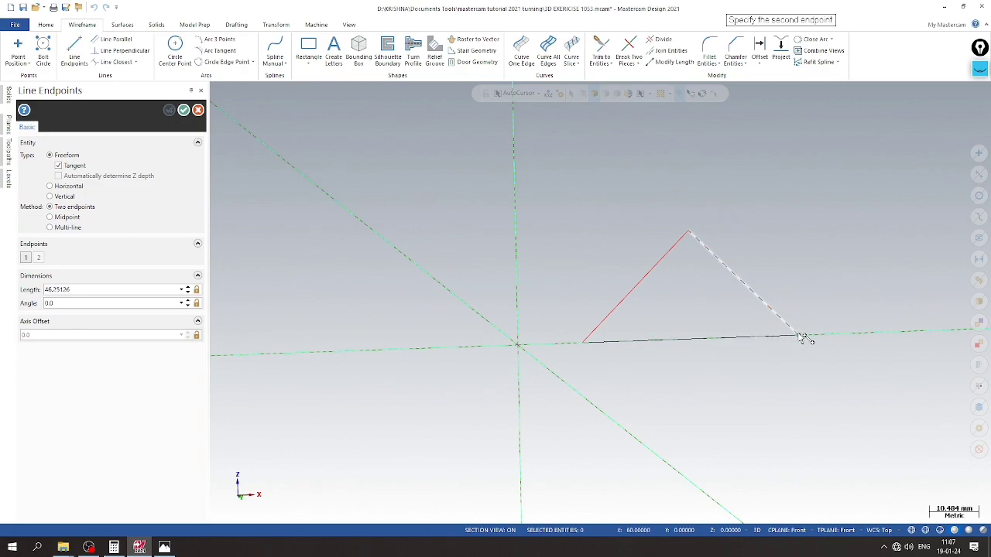
right_click(802, 337)
click(830, 395)
click(799, 343)
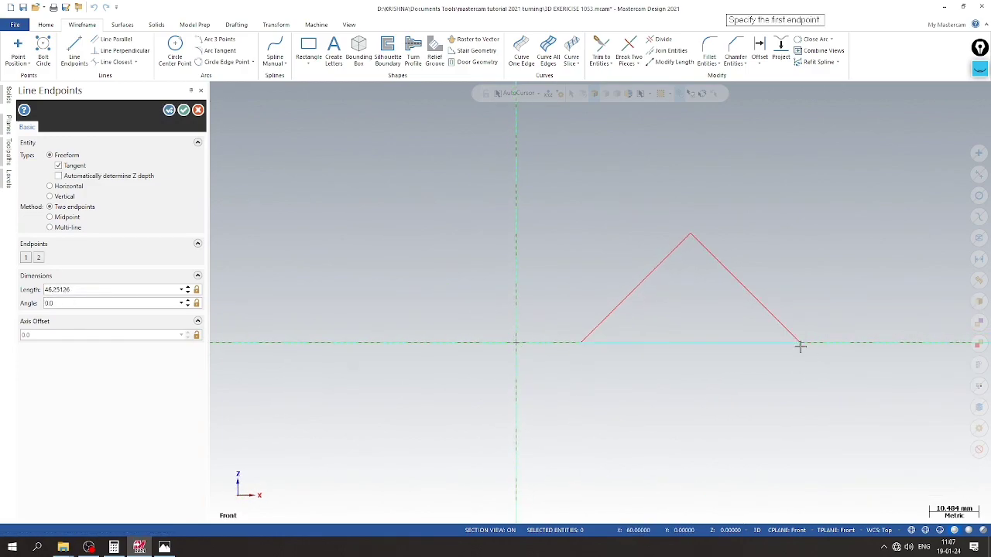
click(183, 110)
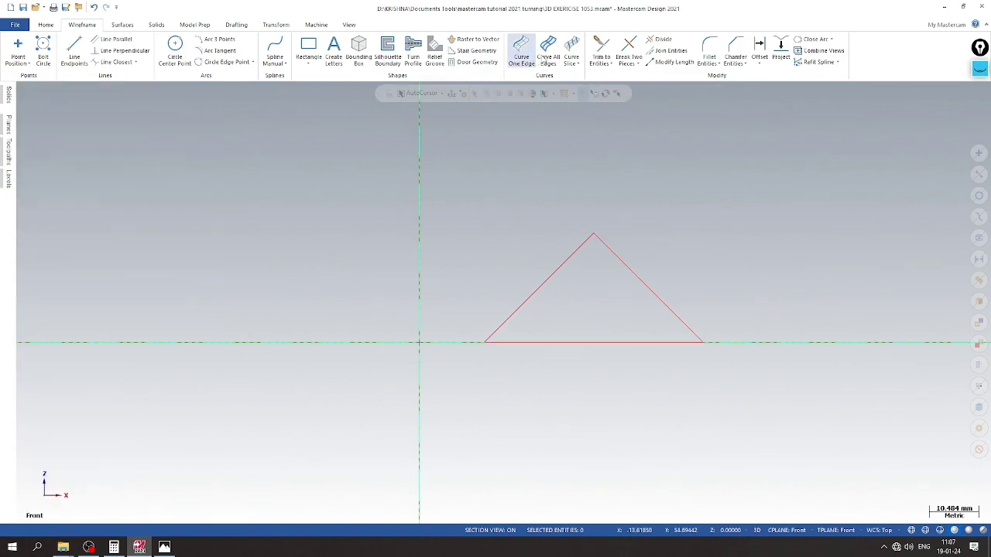
click(600, 54)
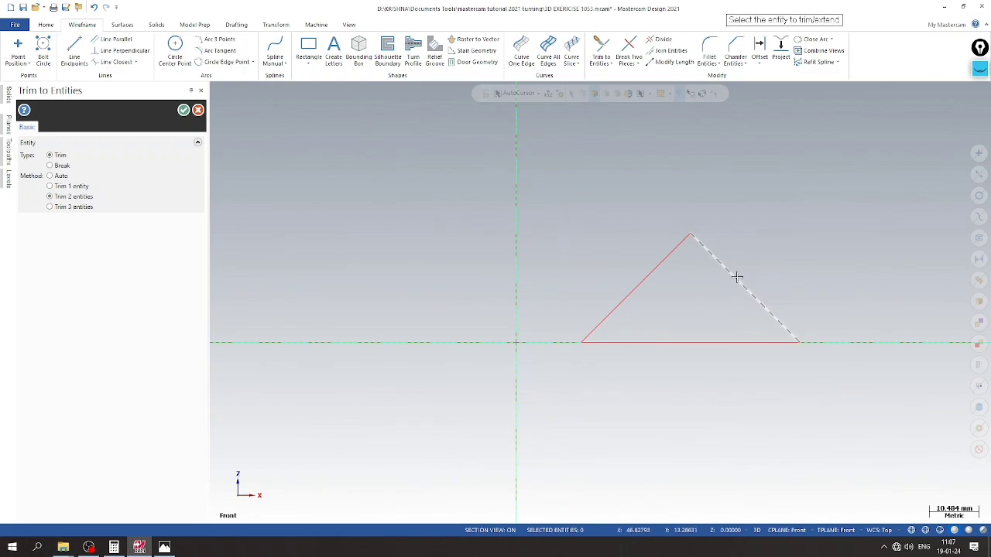
click(183, 110)
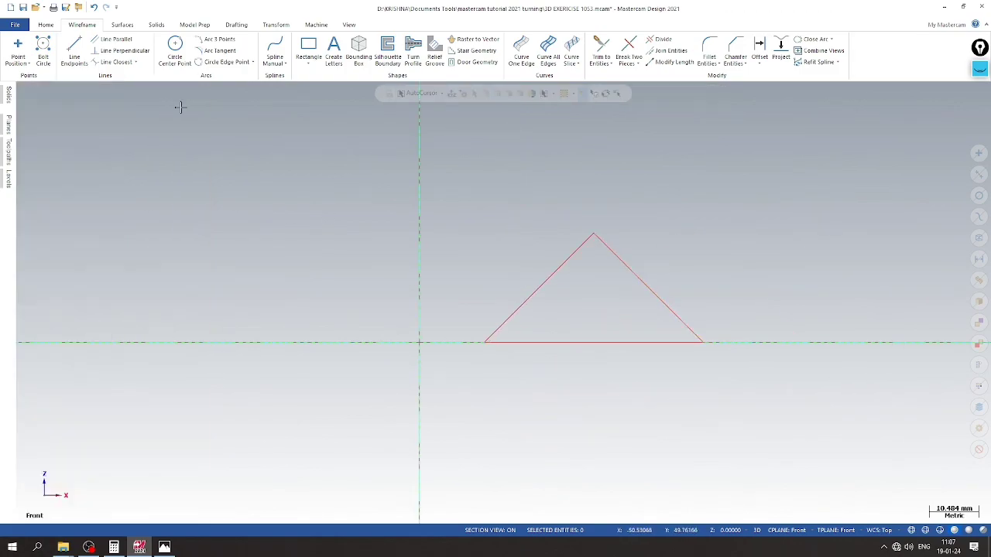
Step: Show the model from the top and set the construction plane to Top
right_click(398, 201)
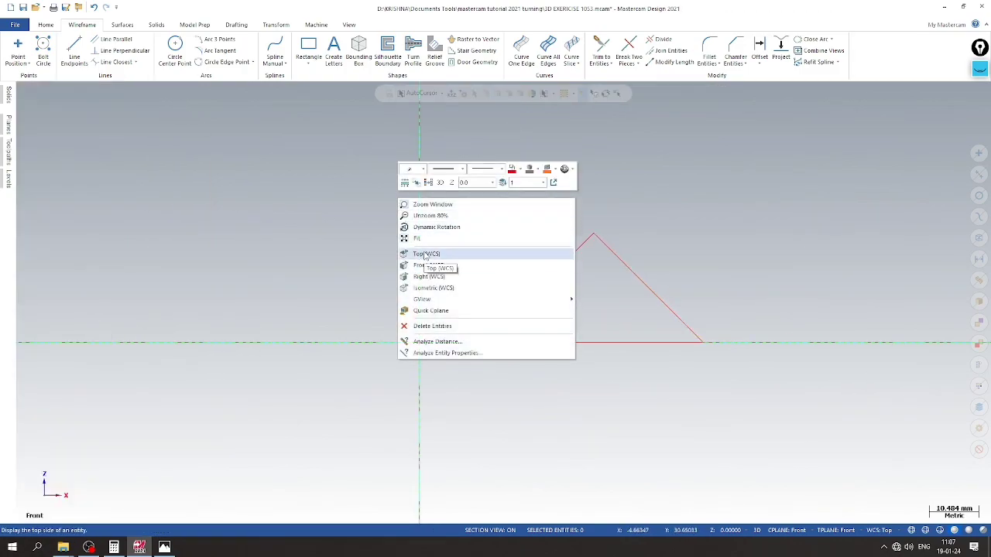
click(425, 255)
click(786, 530)
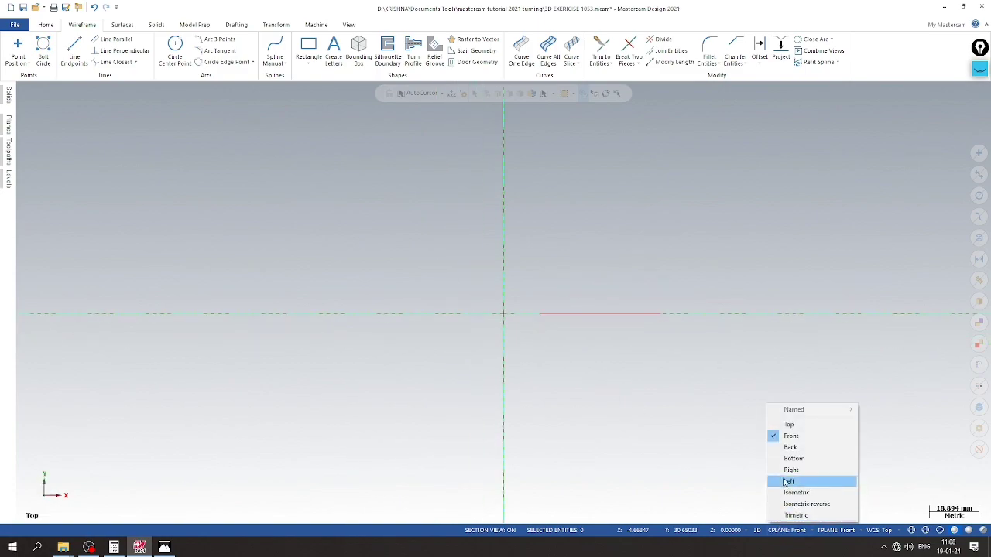
click(785, 425)
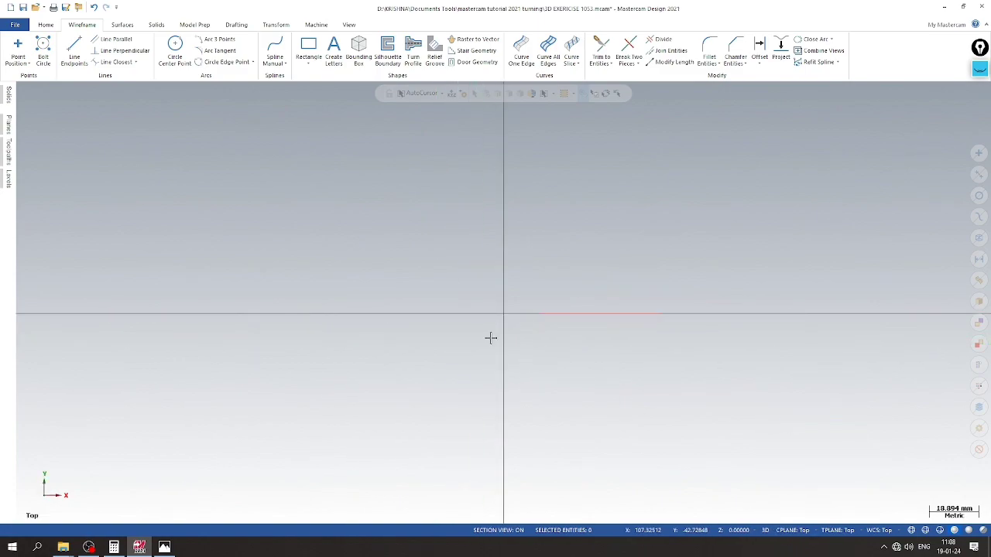
scroll(504, 336, down, 1)
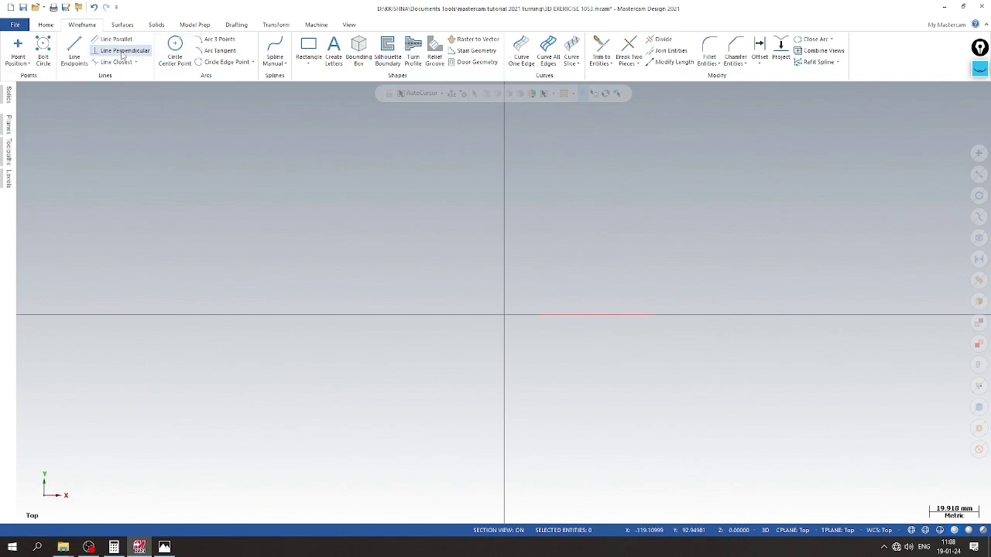
Step: Examine the base plate's plan-view dimensions in the reference drawing and compare them with the triangle section in front and top view
click(164, 548)
click(164, 547)
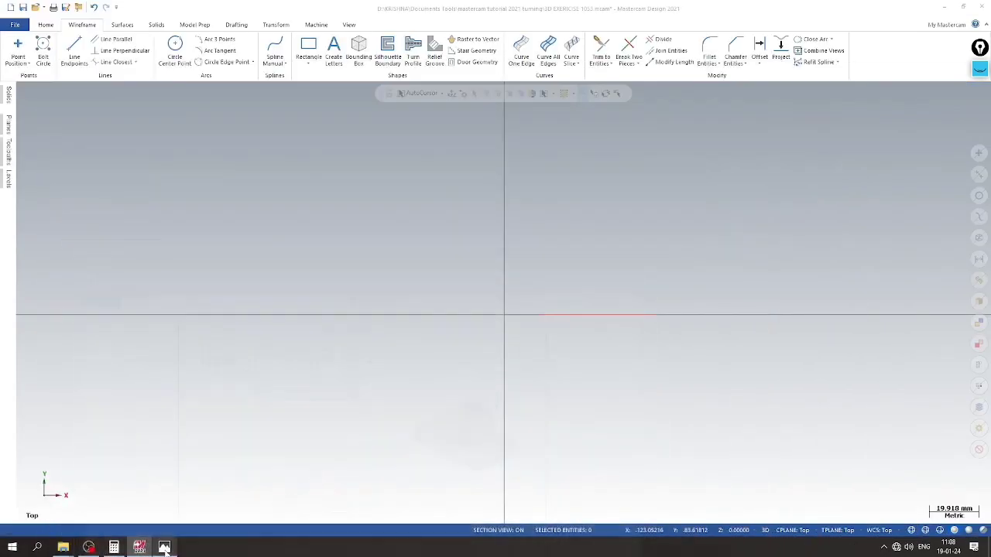
click(164, 547)
right_click(380, 301)
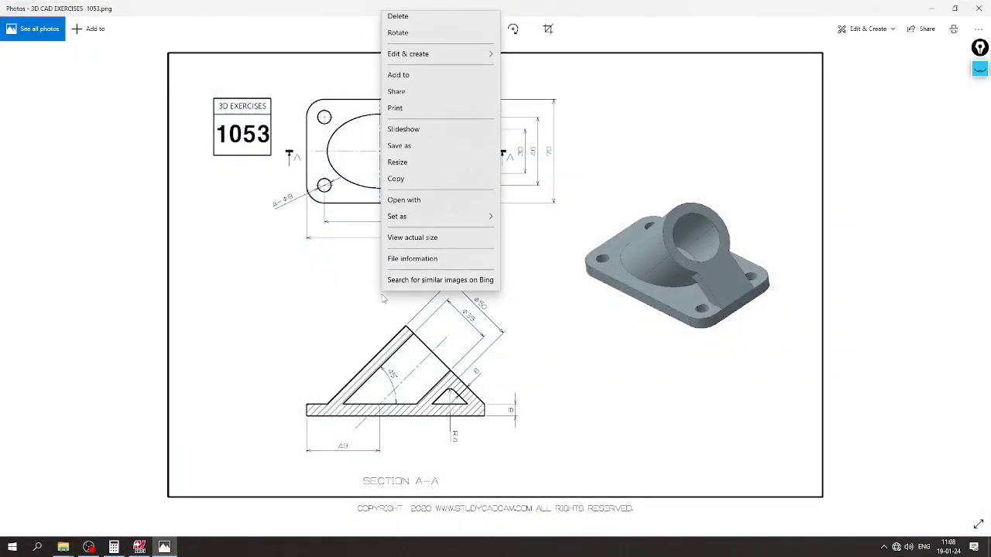
click(346, 313)
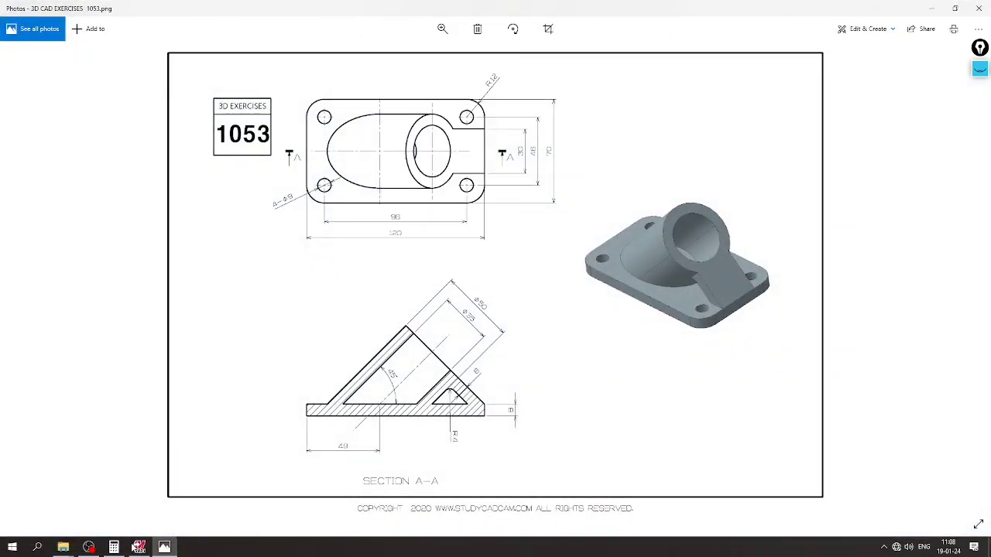
click(141, 547)
right_click(396, 240)
click(411, 307)
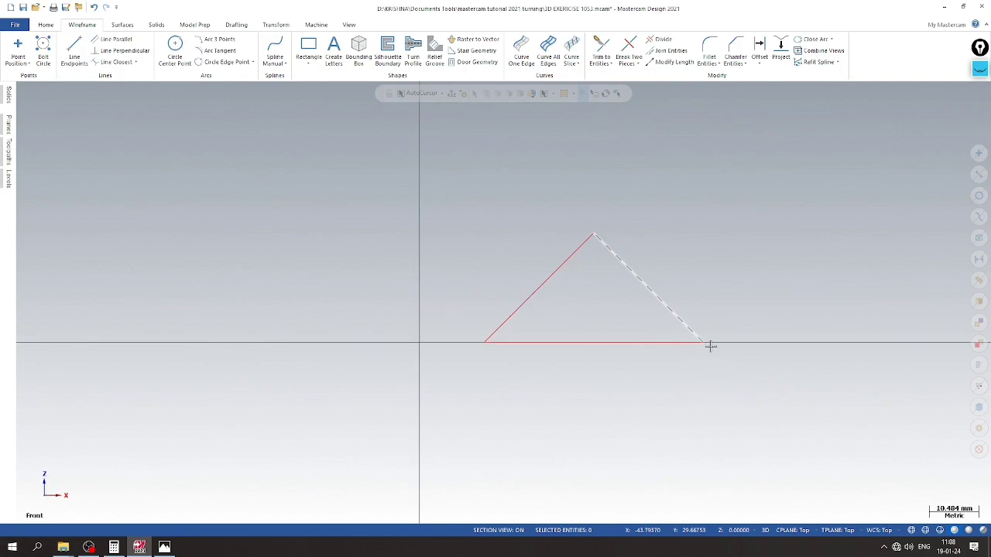
right_click(481, 175)
click(497, 227)
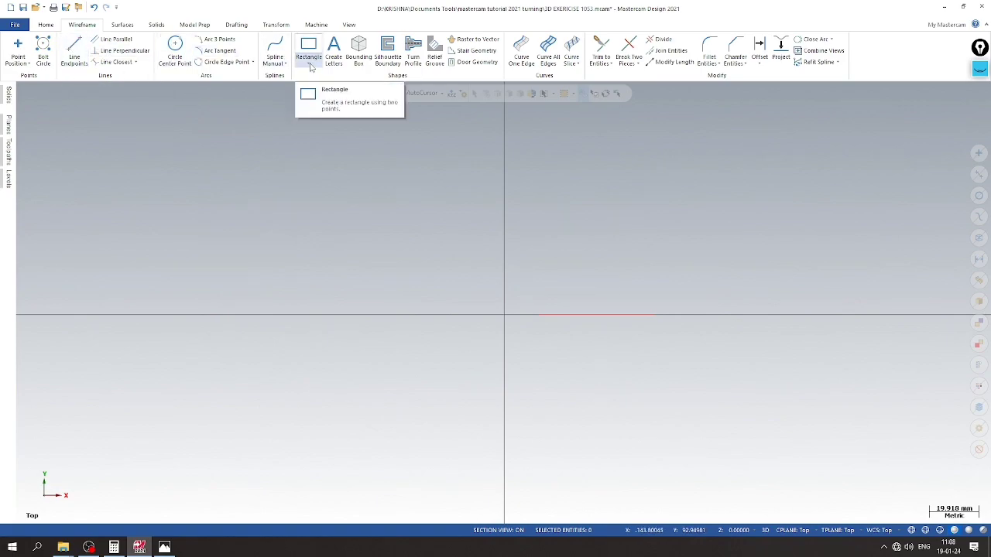
Step: Place a rounded rectangle about 134 by 88 mm with 12 mm corner radius, anchoring its right-side midpoint at the triangle's outer lower corner
click(310, 68)
click(332, 84)
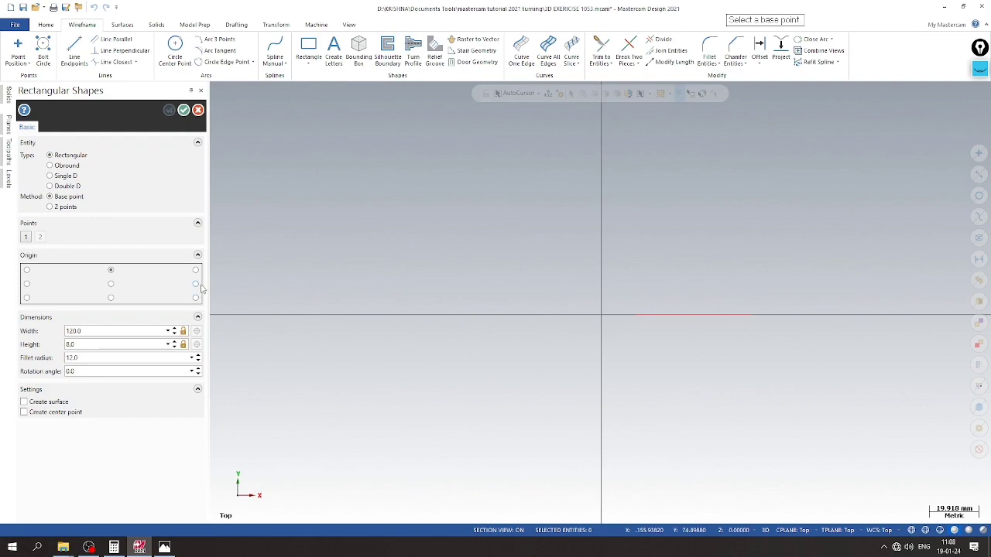
click(750, 314)
click(417, 207)
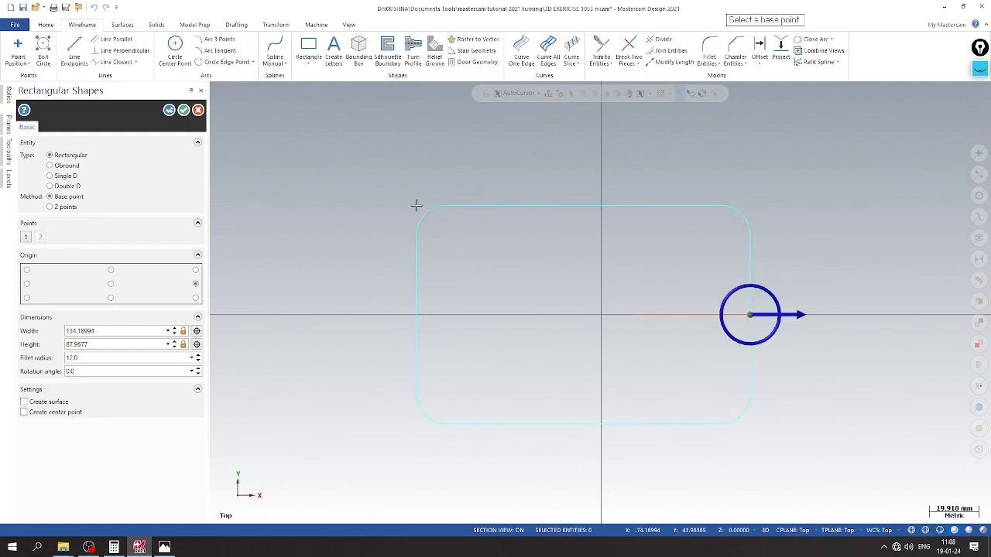
Step: Set the rounded rectangle's width to 120 mm and height to 70 mm, checking the height in the drawing, and create it
click(126, 331)
text(120.0)
click(122, 346)
click(164, 548)
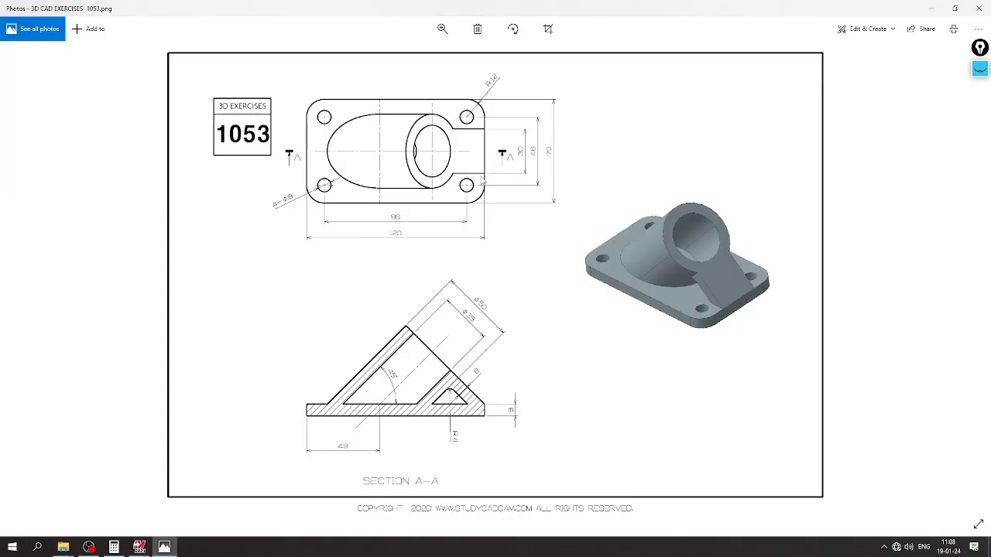
click(165, 544)
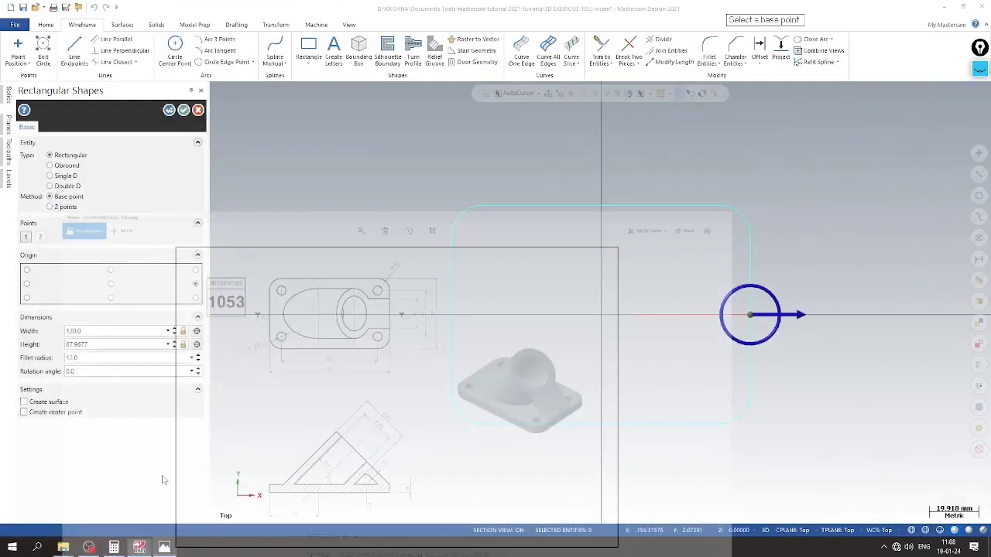
text(70)
key(Return)
key(Return)
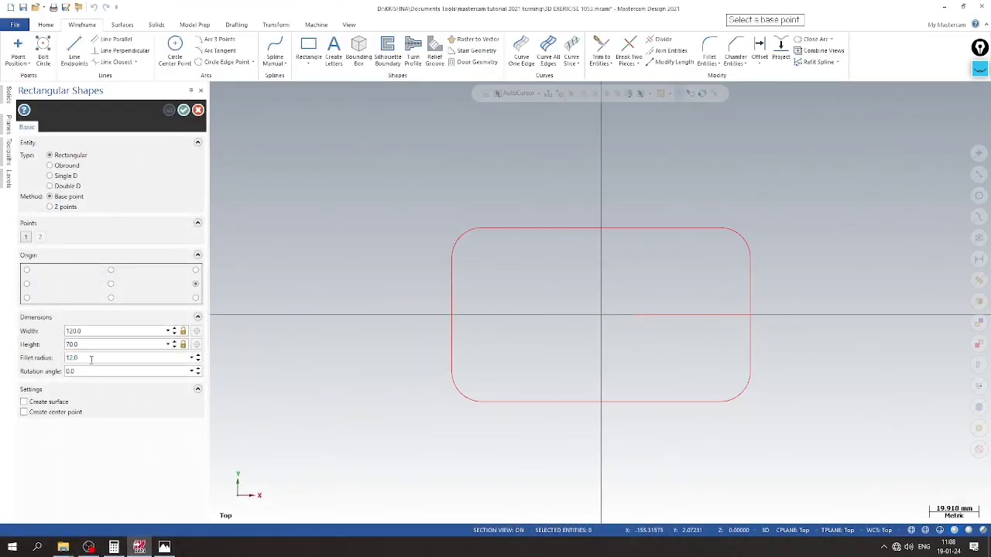
click(184, 110)
middle_drag(392, 299, 514, 330)
right_click(234, 237)
click(258, 294)
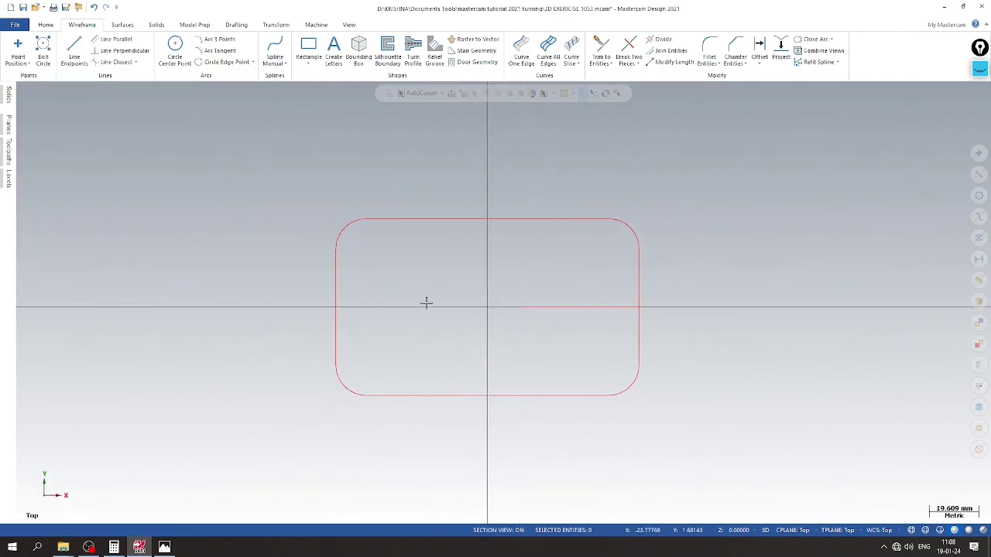
Step: Draw a 49 mm horizontal line inward from the midpoint of the base rectangle's left edge, checking the length in the drawing
click(74, 48)
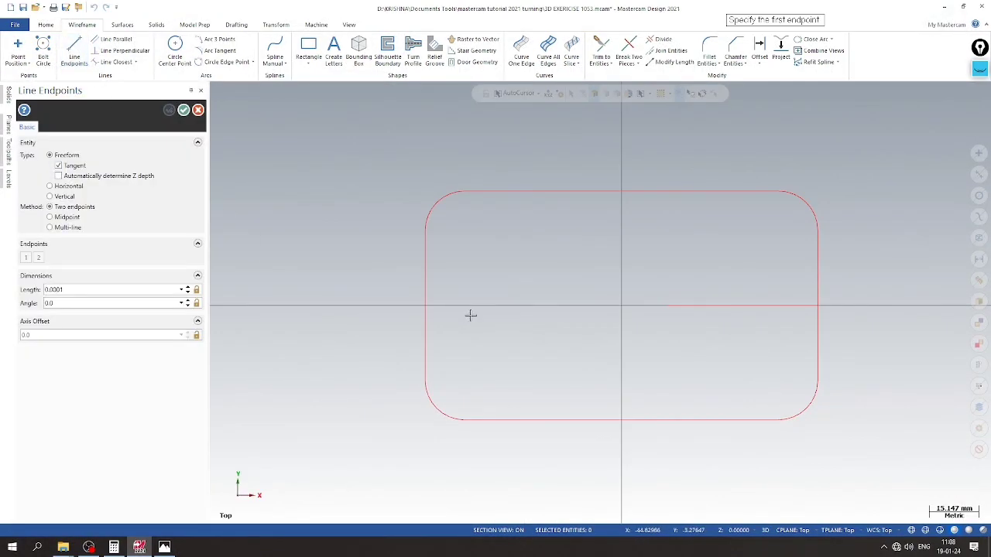
click(426, 307)
click(538, 307)
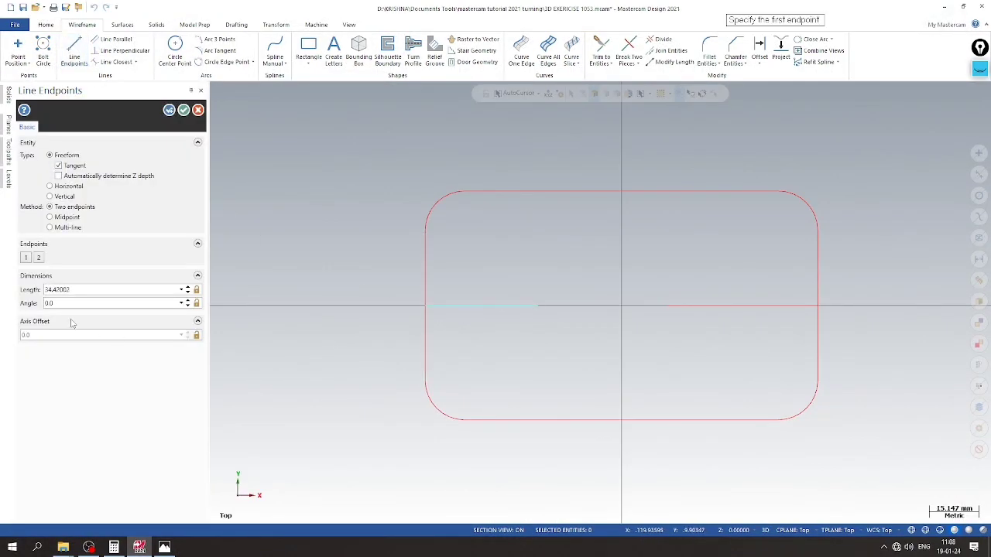
click(87, 291)
text(40)
click(164, 547)
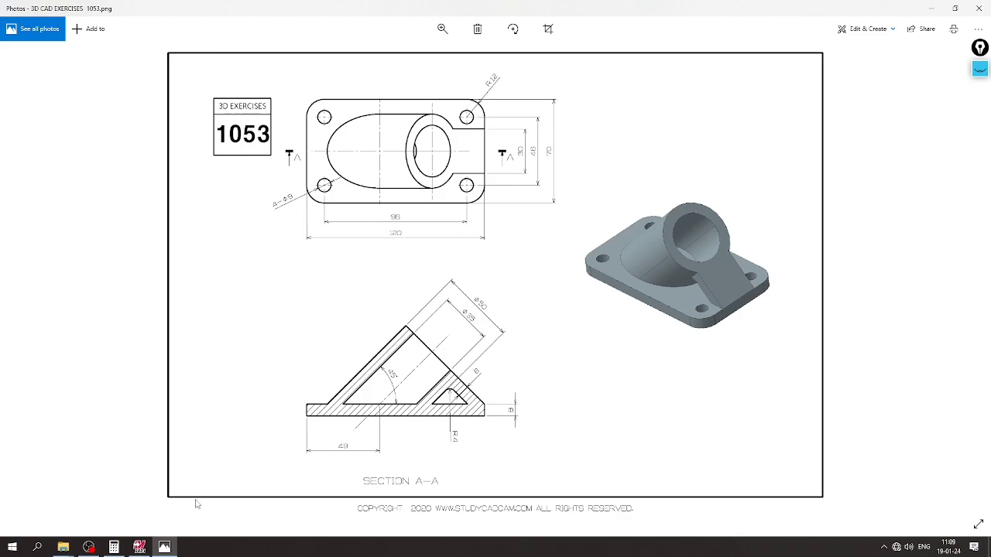
click(164, 547)
Step: Draw a 35 mm diameter circle centered on the inner endpoint of the 49 mm line
click(174, 48)
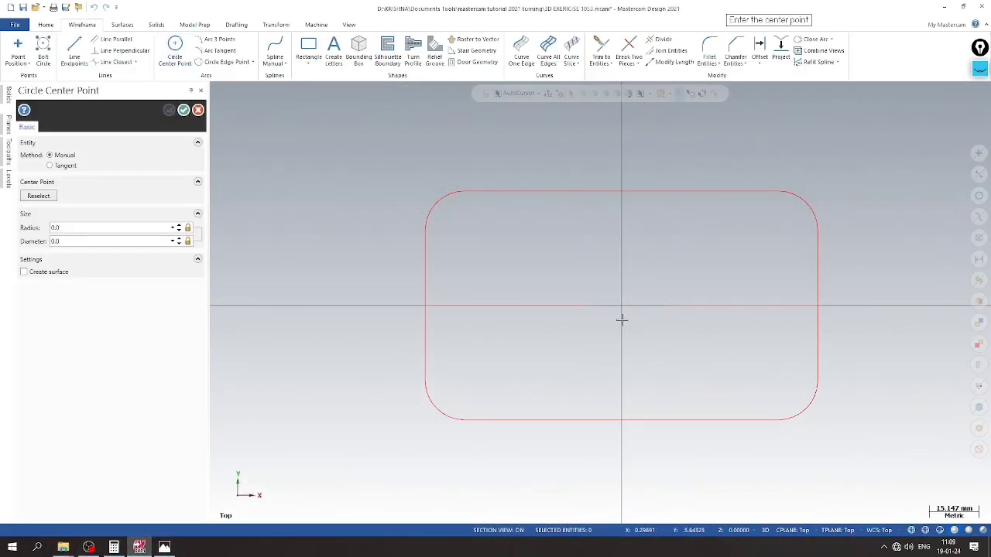
click(589, 306)
click(536, 346)
click(118, 241)
text(3)
key(Return)
Step: Add a concentric 50 mm diameter circle around the 35 mm circle
click(586, 306)
click(506, 339)
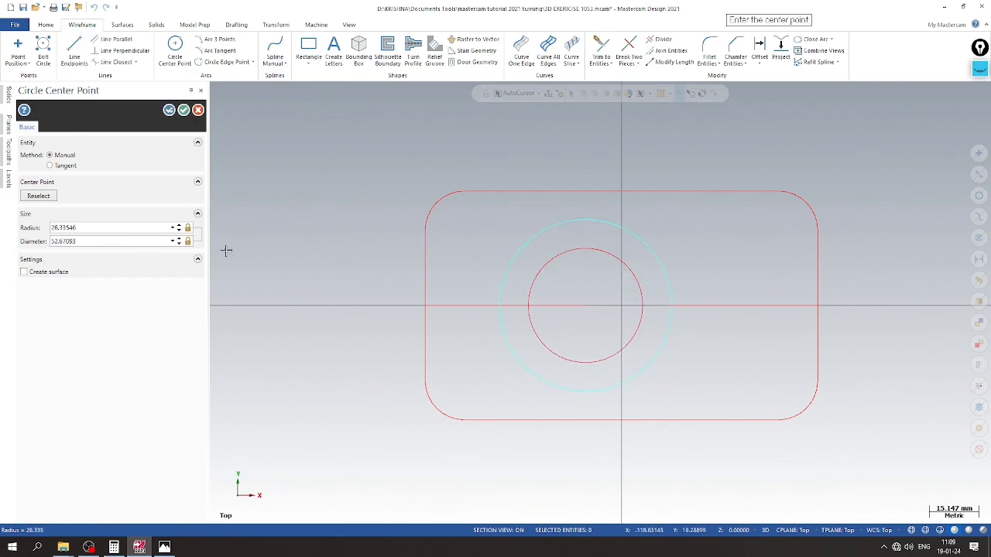
click(126, 242)
text(50)
key(Return)
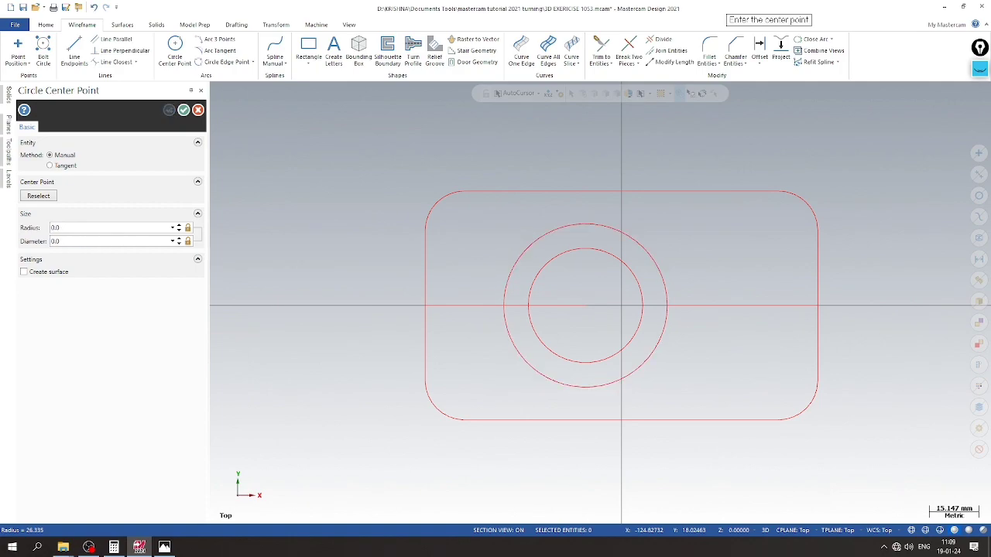
click(184, 110)
click(359, 306)
click(353, 305)
Step: Set the construction plane to Front and show the wireframe from the front
right_click(230, 221)
click(305, 311)
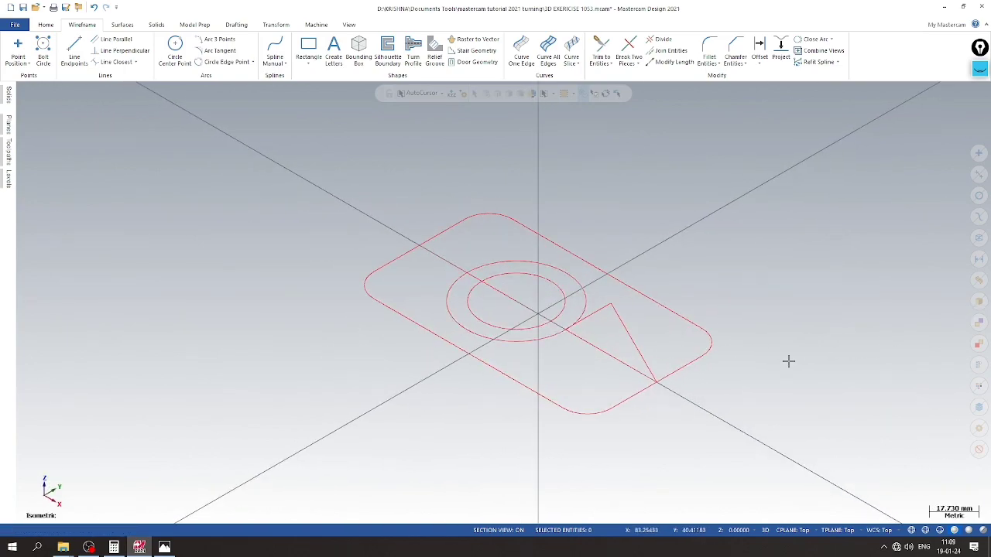
click(793, 530)
click(798, 436)
right_click(554, 155)
click(571, 255)
Step: Start rotating the two concentric circles by -45° with the Move method and try to pick their common center as the rotation point
drag(237, 268, 479, 423)
middle_drag(477, 420, 503, 303)
click(316, 298)
click(444, 50)
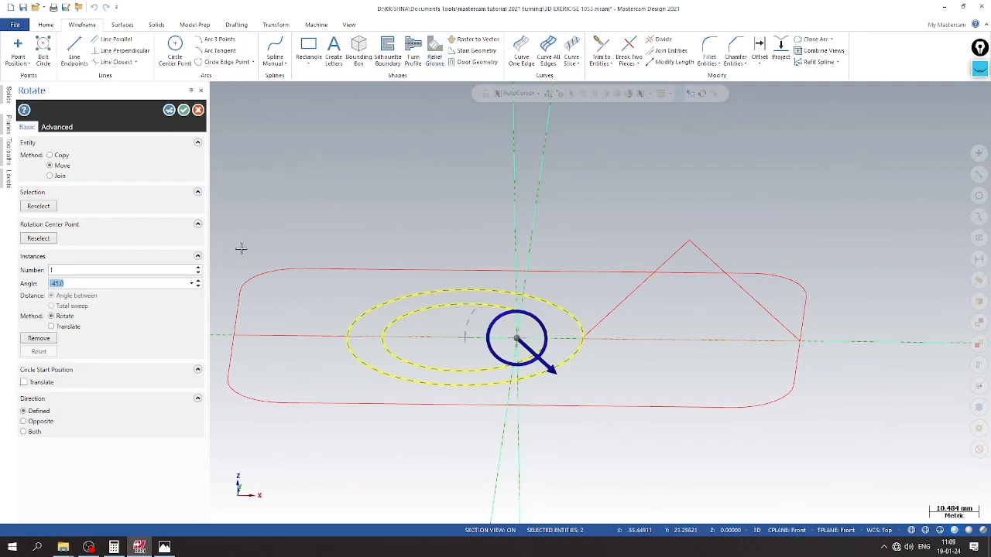
click(40, 240)
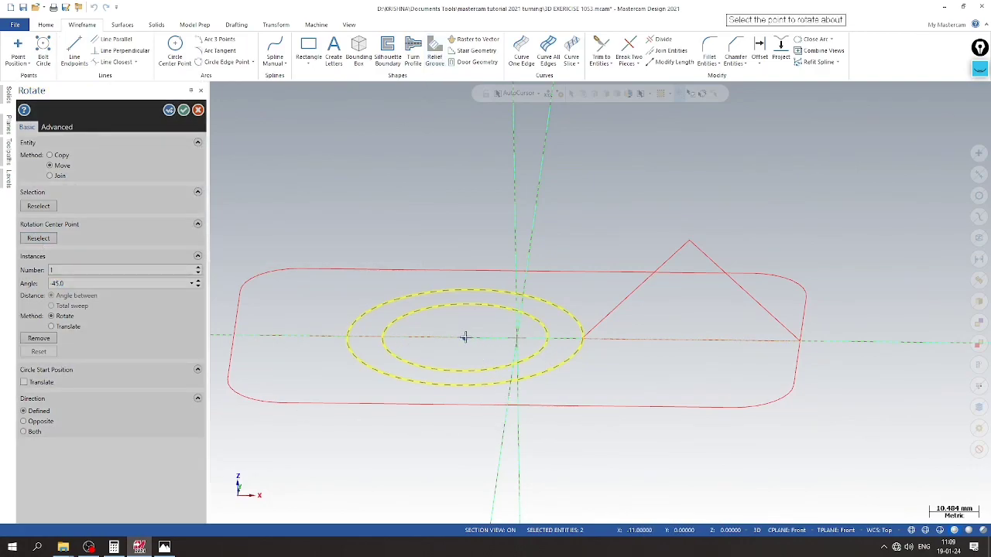
click(464, 338)
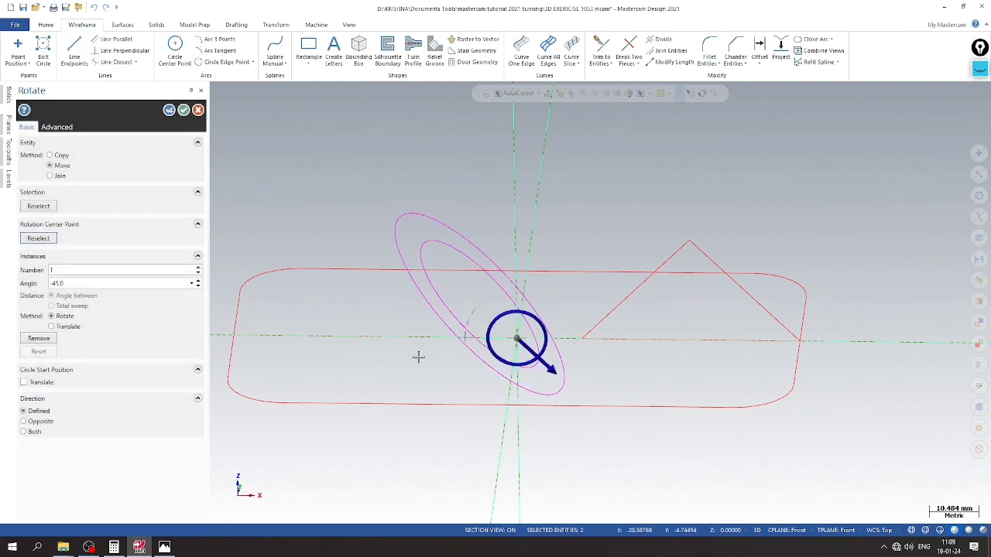
right_click(379, 207)
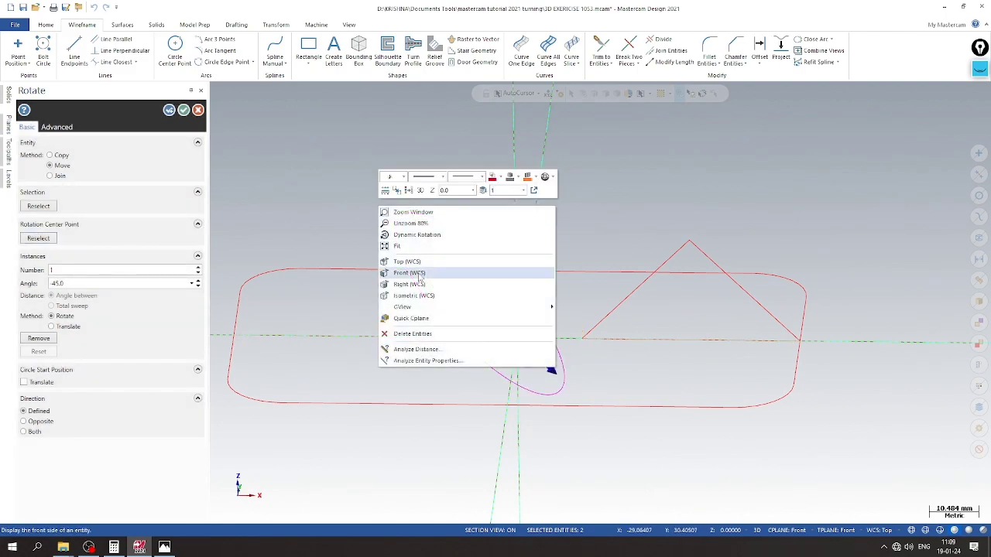
click(431, 270)
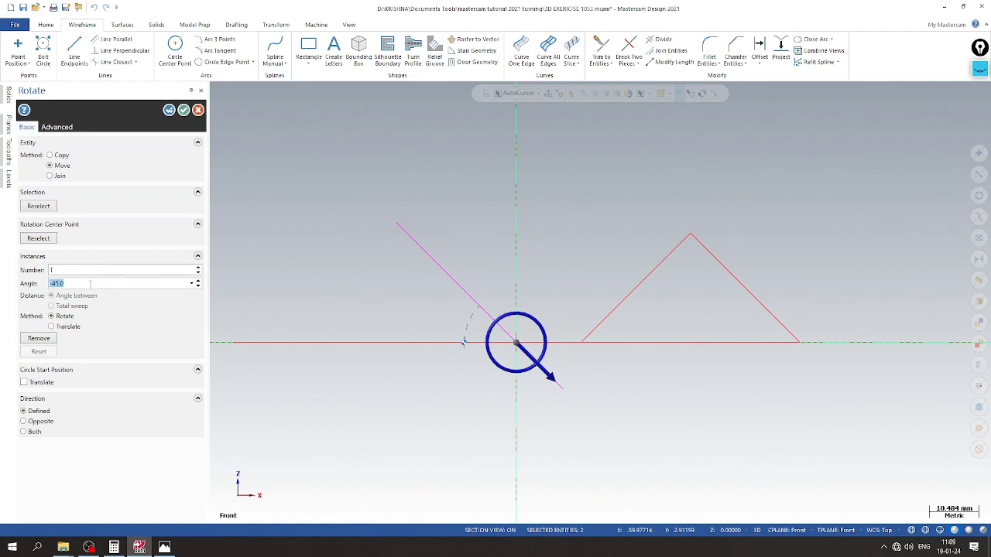
Step: Try rotation angles of 45°, 135° (180-45) and 0° for the two circles
key(Return)
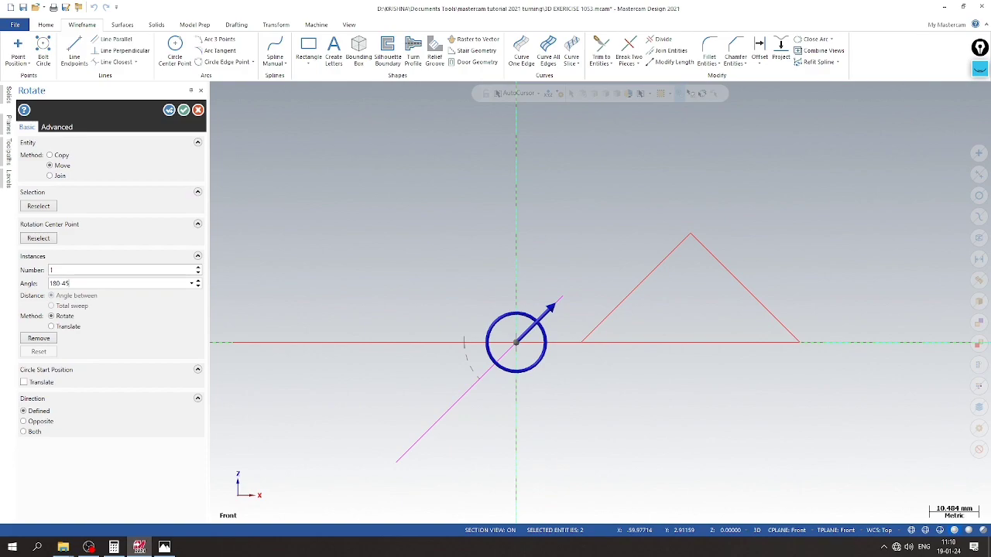
key(Return)
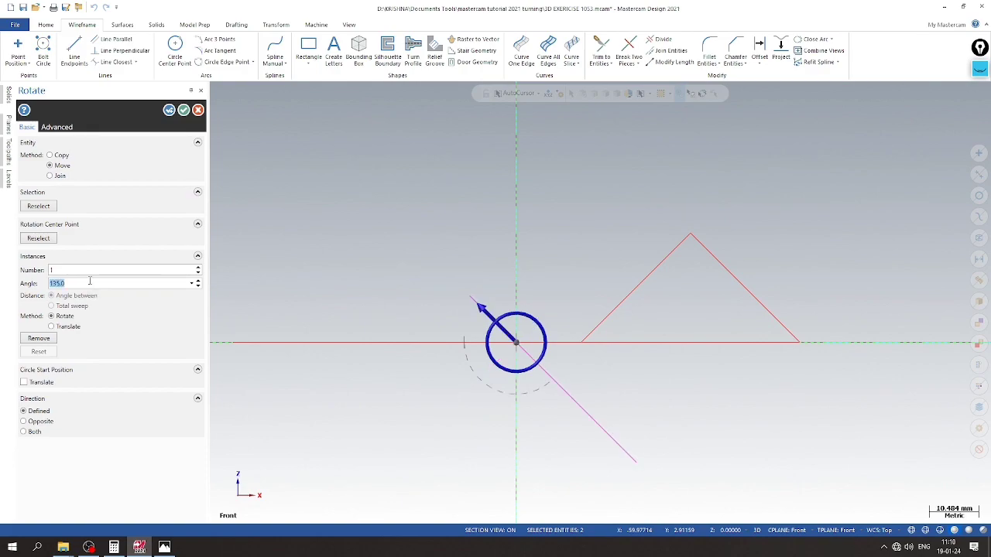
key(Return)
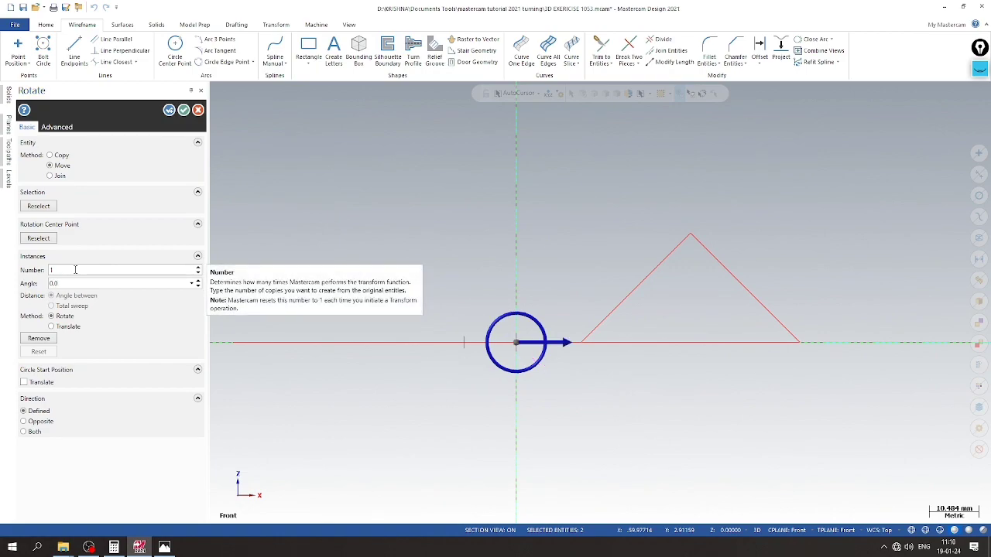
Step: Set the circles' rotation angle to -45°, apply the move and display the result in isometric view
click(571, 342)
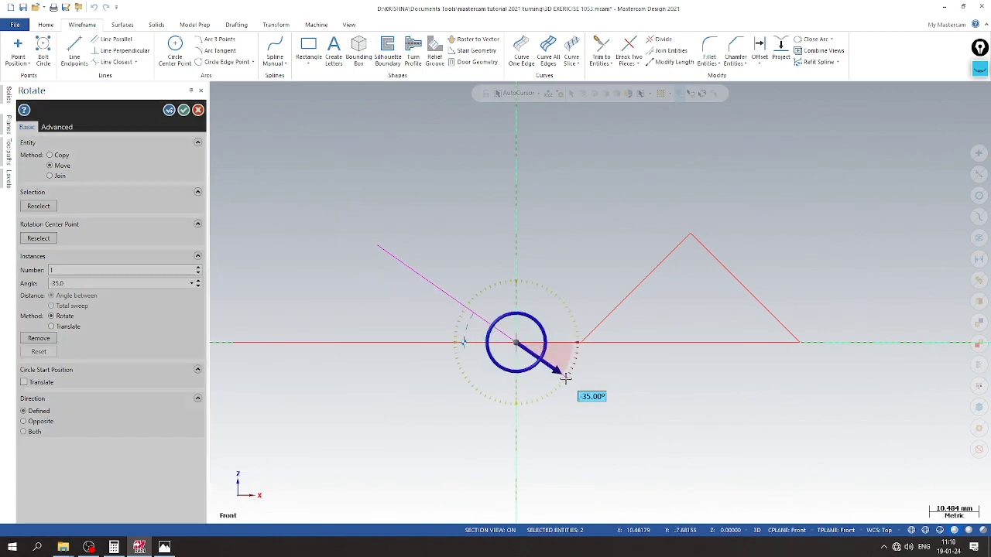
click(556, 385)
middle_drag(427, 326, 389, 312)
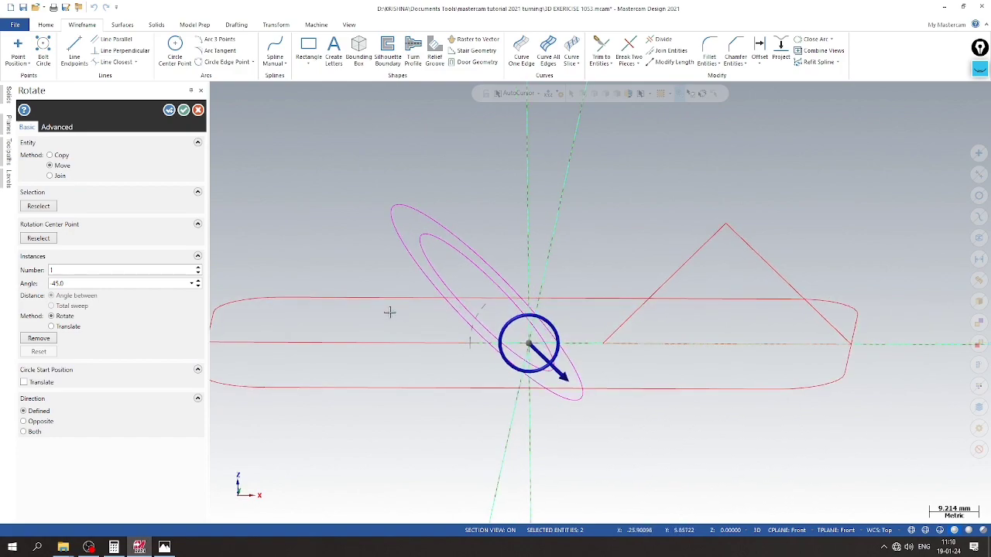
click(184, 110)
right_click(422, 146)
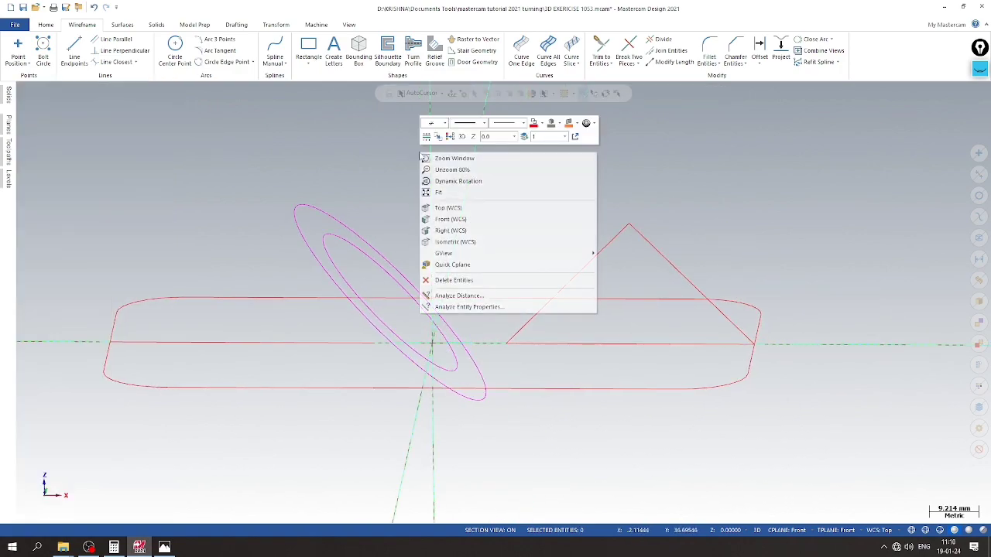
right_click(398, 147)
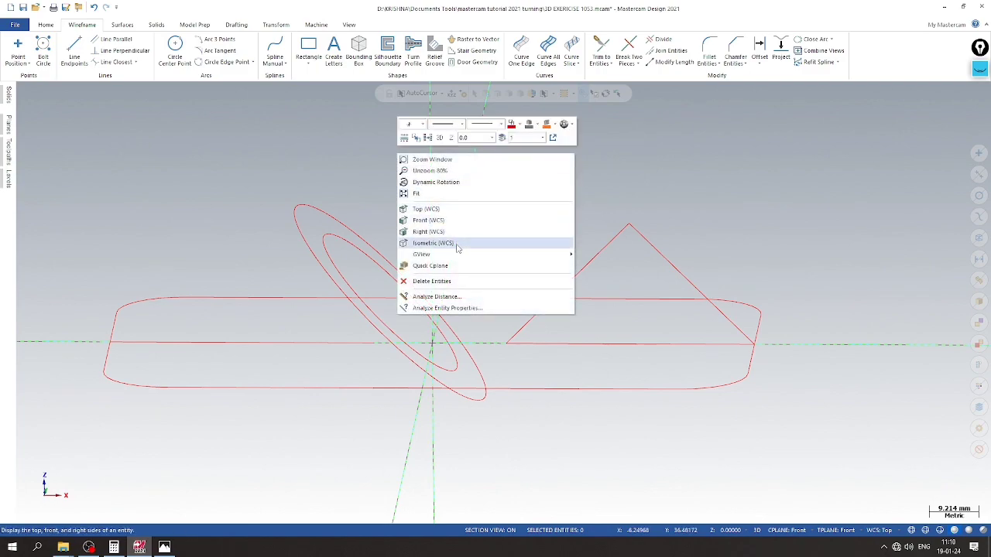
click(434, 241)
middle_drag(455, 381, 440, 343)
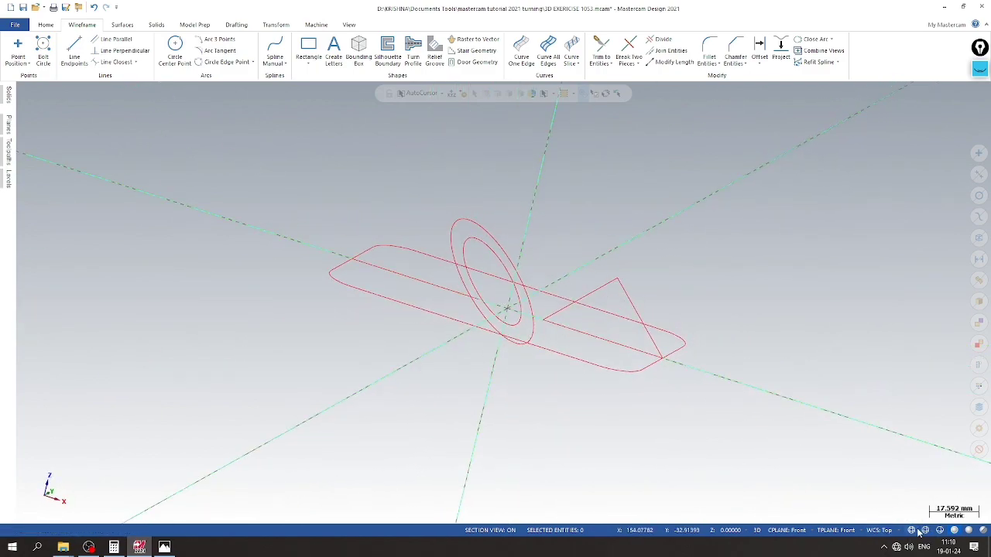
Step: Set the construction plane to Top
click(795, 531)
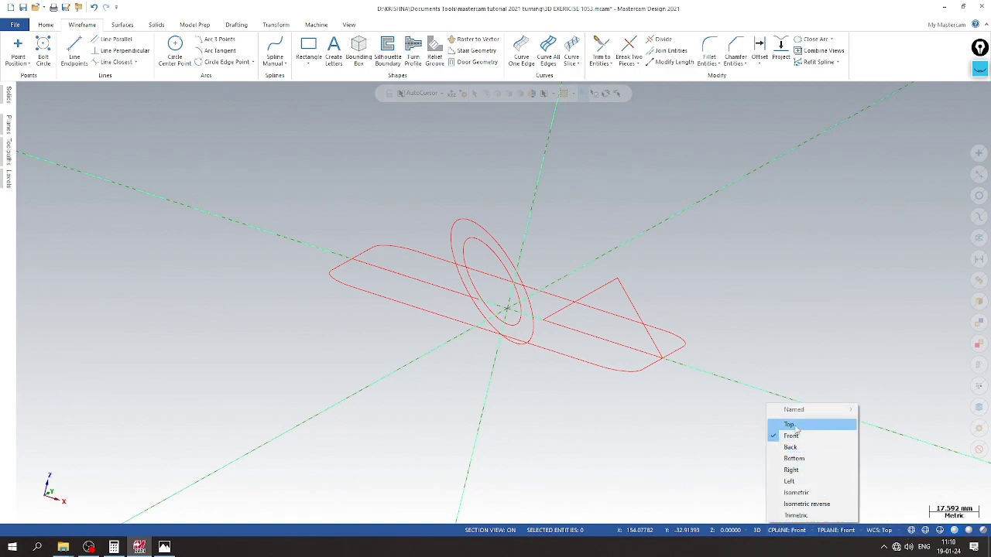
click(789, 425)
middle_drag(794, 423, 265, 224)
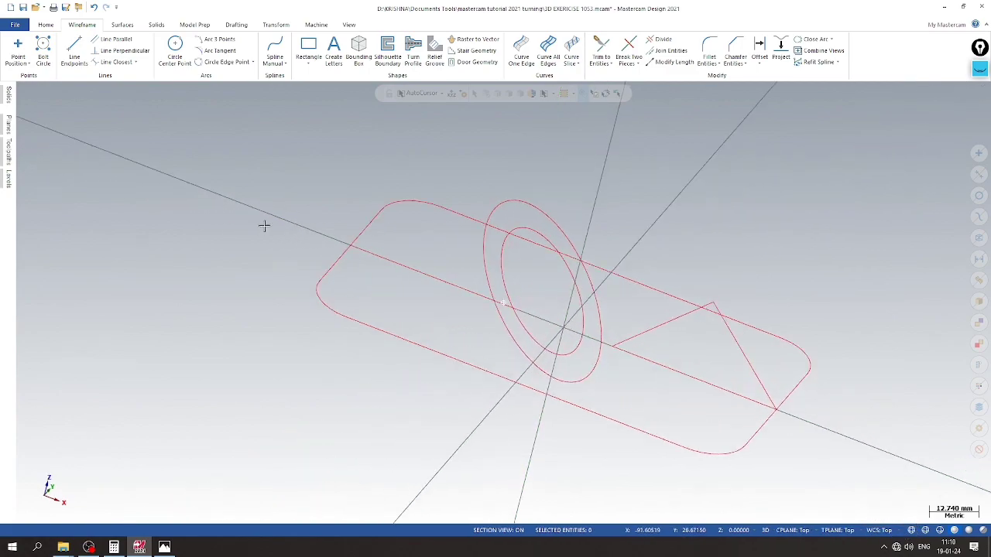
right_click(425, 277)
click(457, 407)
scroll(418, 308, down, 2)
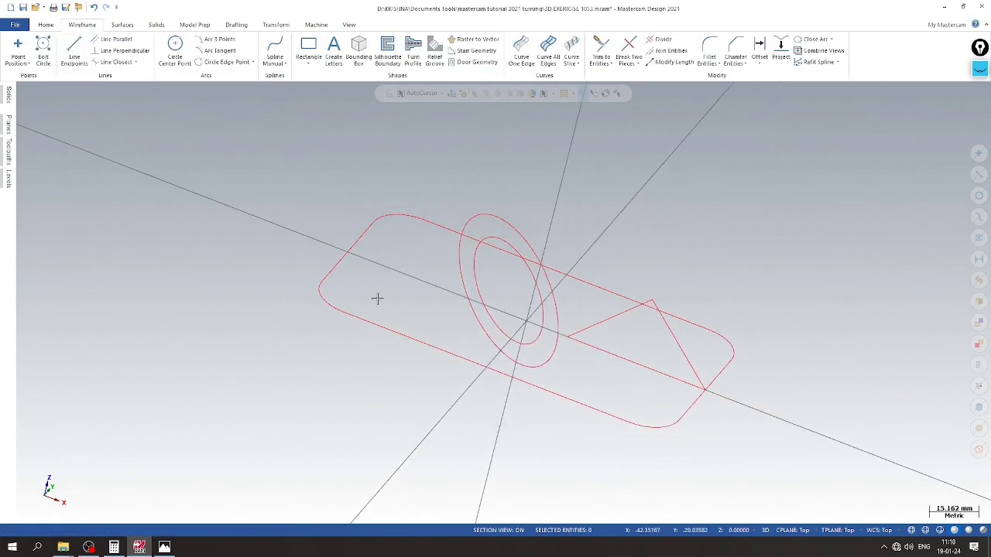
Step: Start extruding the two concentric circles as a hollow tube body in both directions
click(156, 26)
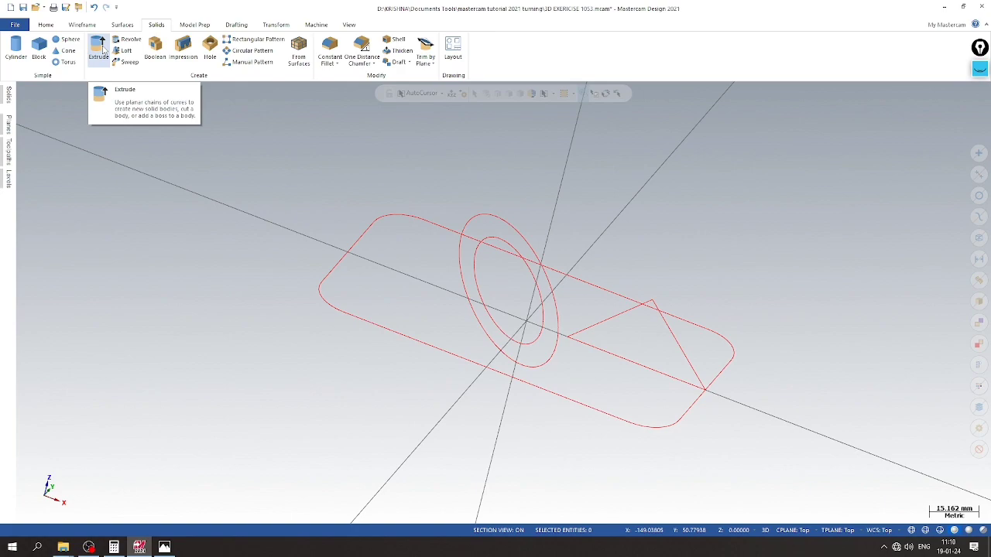
click(99, 49)
click(559, 239)
click(578, 271)
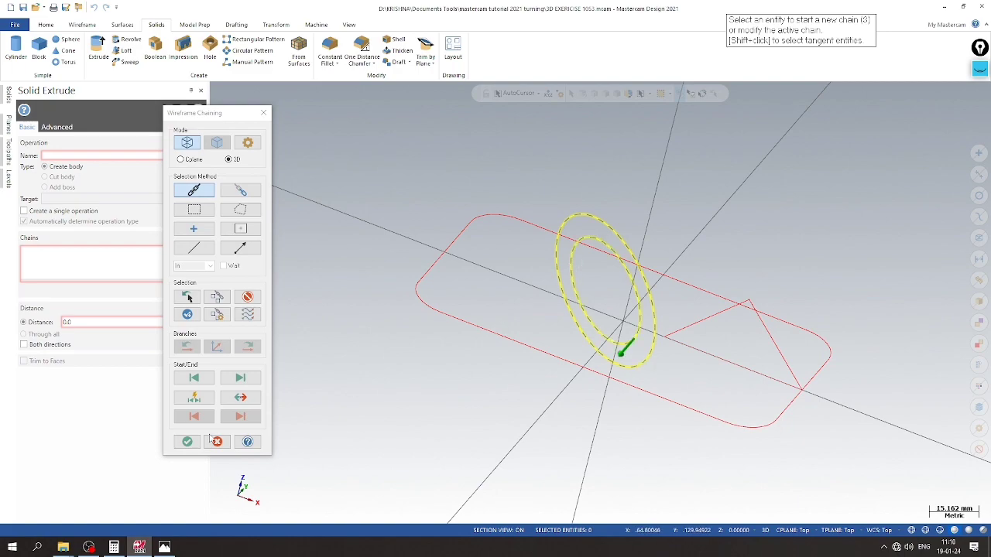
click(187, 441)
click(45, 346)
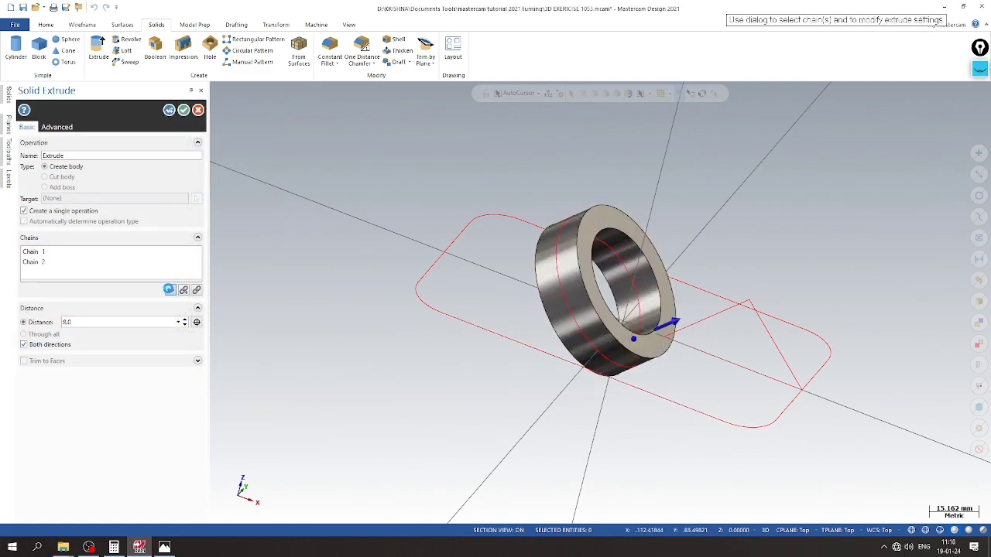
Step: Try to set the tube's extrusion distance freehand against the triangular rib in the top view, and leave the extrusion
click(670, 323)
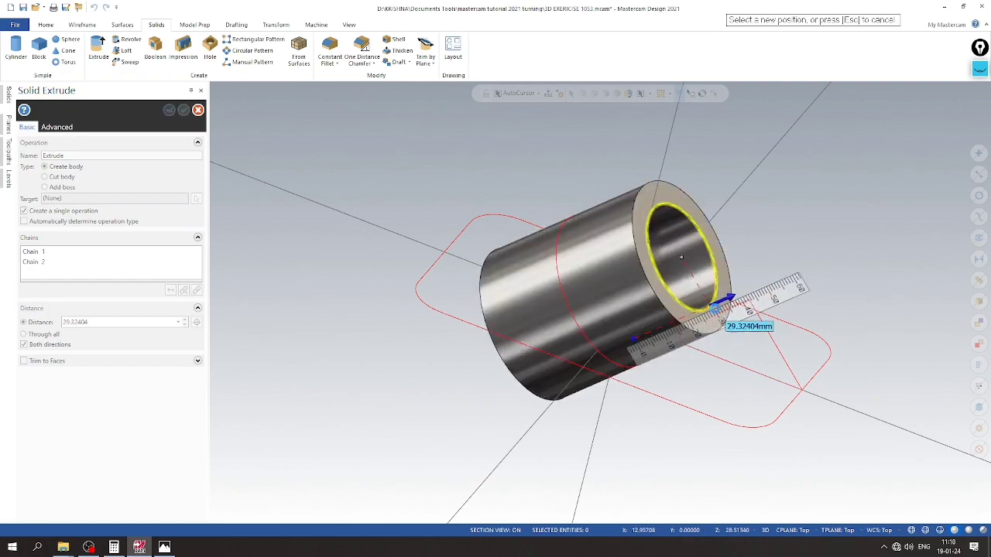
right_click(752, 304)
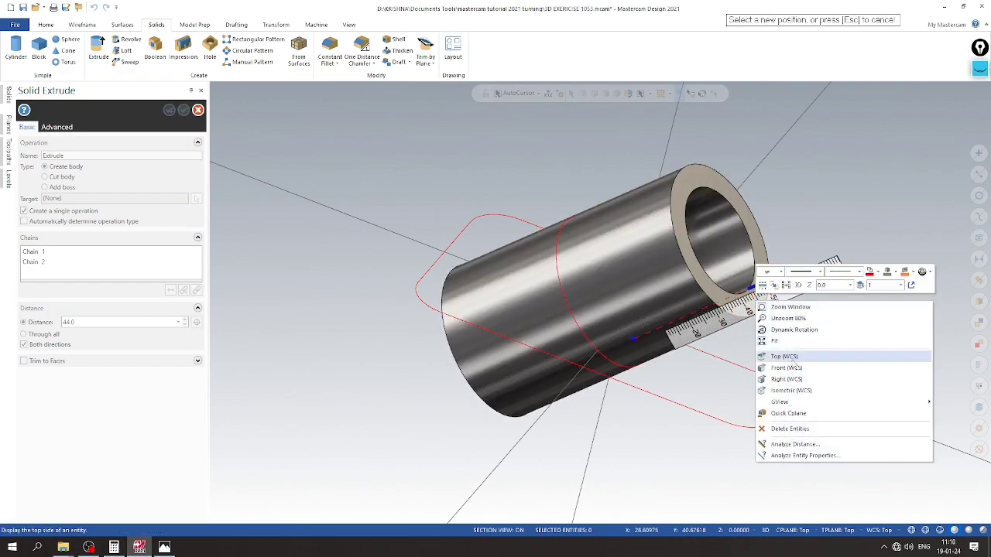
click(788, 357)
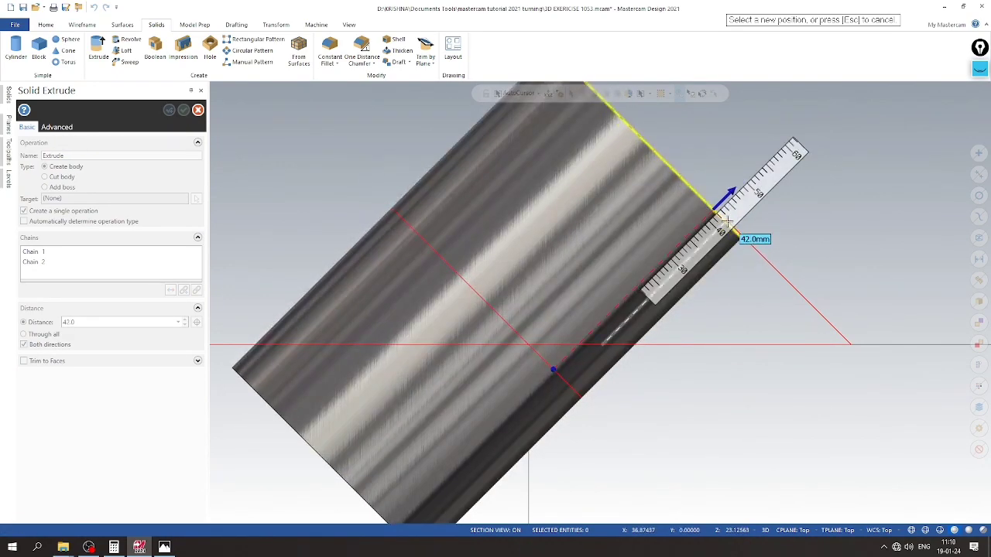
scroll(722, 222, up, 1)
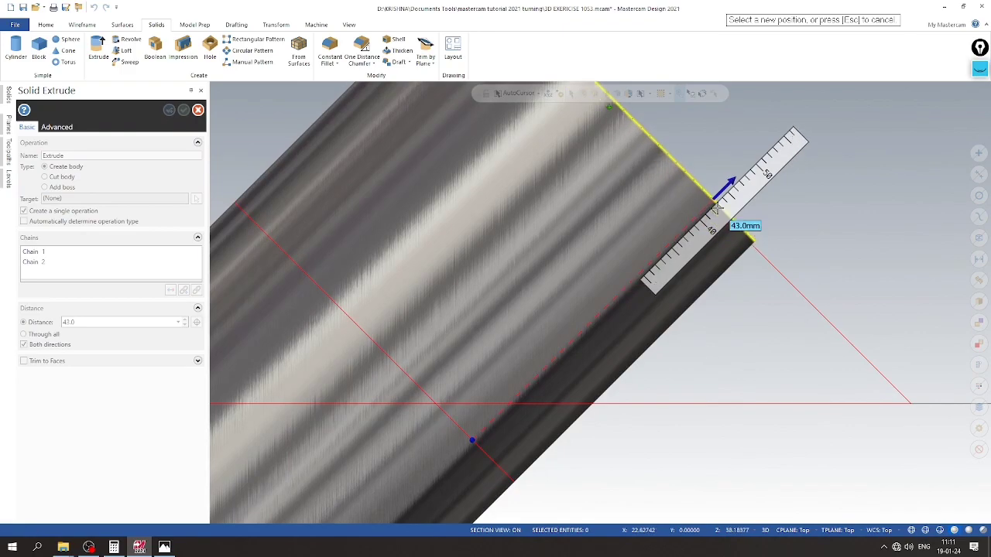
scroll(696, 197, down, 1)
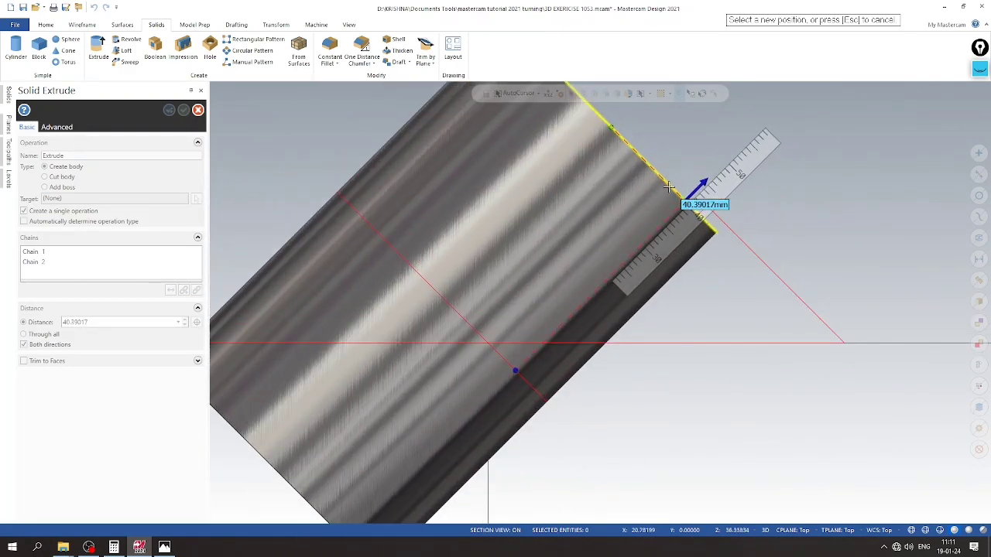
middle_drag(670, 190, 682, 210)
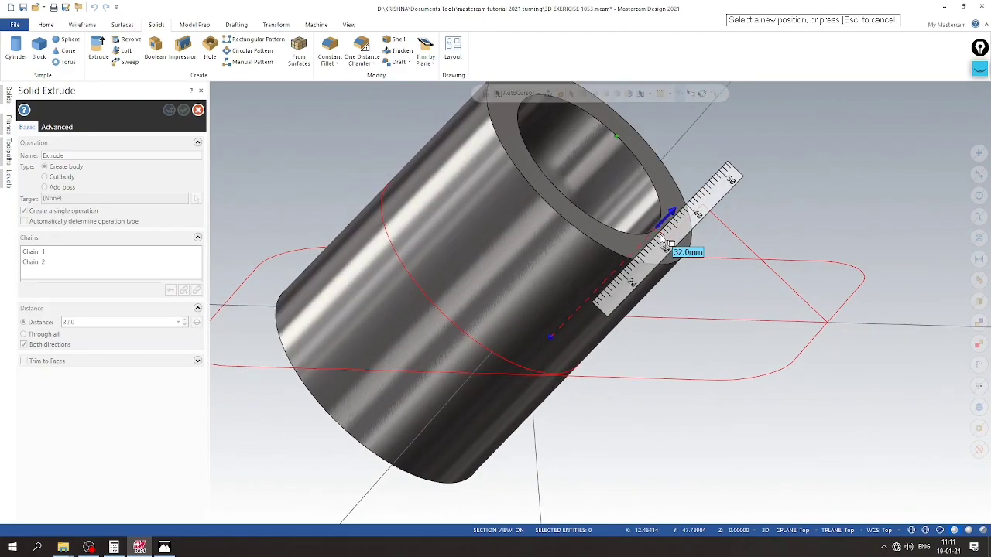
key(Escape)
key(Escape)
Step: Start extruding the triangular rib profile as a new body and check the rib width in the exercise drawing
middle_drag(674, 261, 387, 365)
scroll(387, 364, down, 3)
click(98, 48)
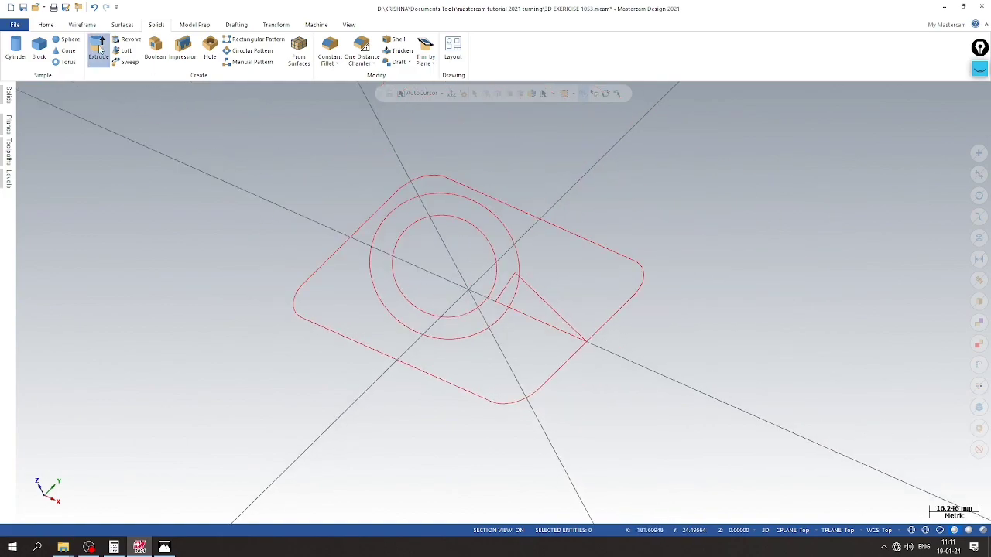
click(631, 298)
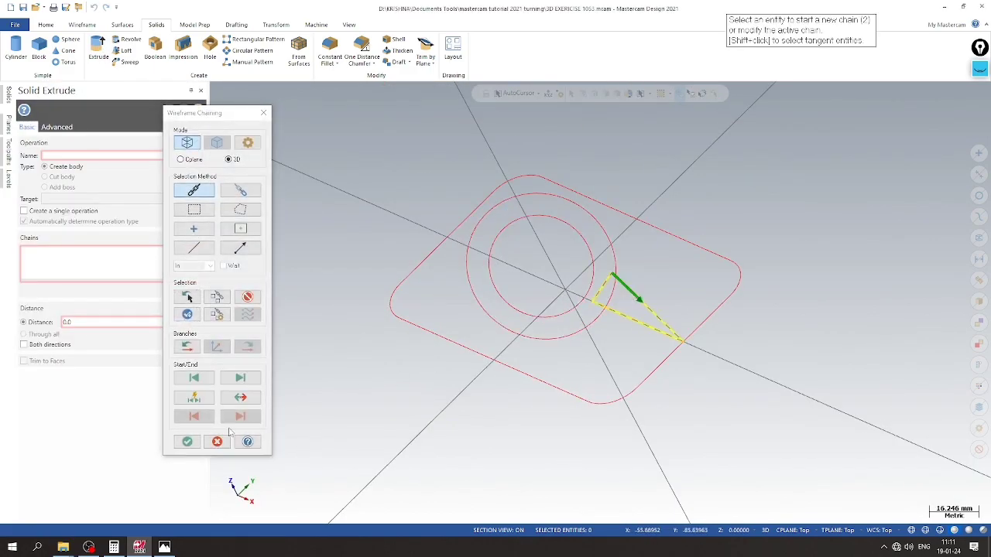
click(186, 441)
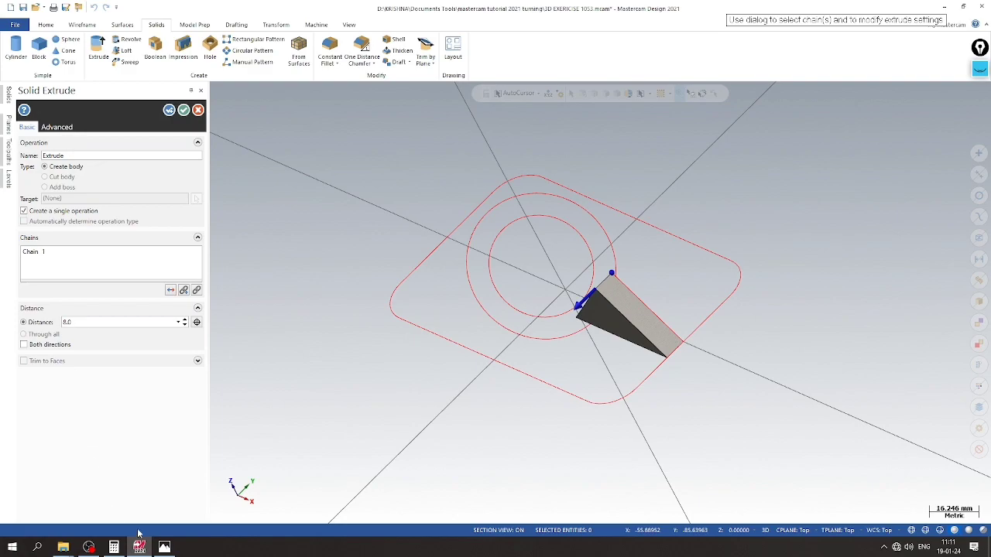
click(164, 547)
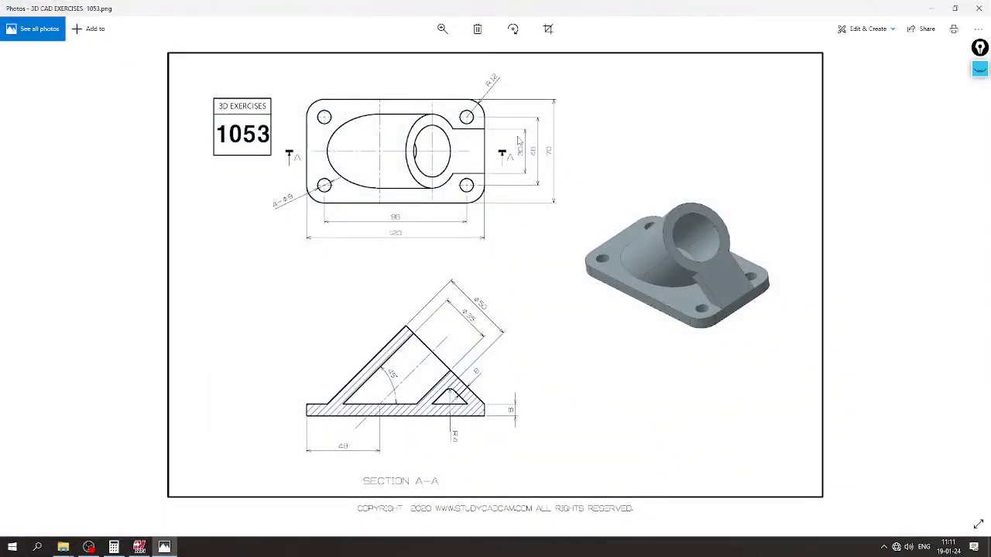
click(139, 547)
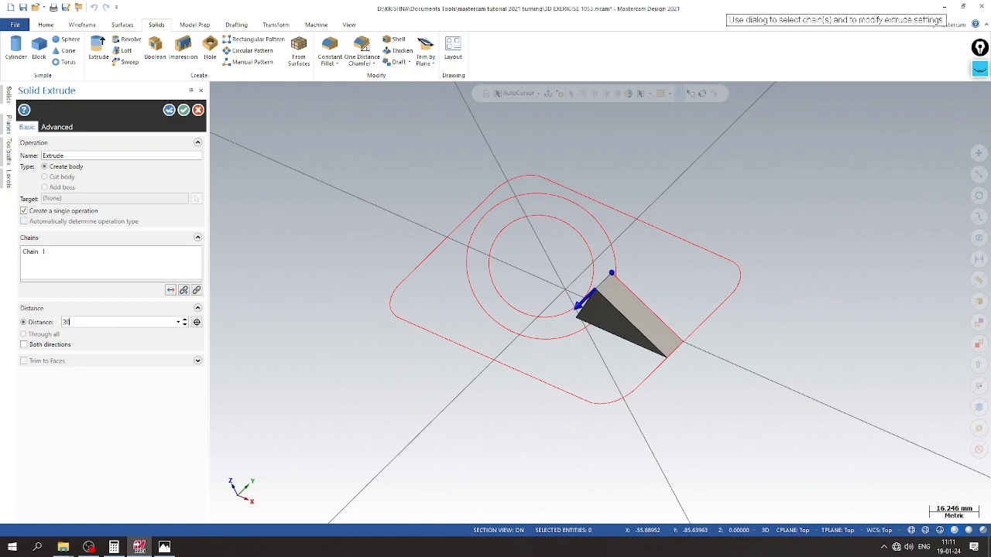
Step: Extrude the triangular rib profile 15 mm in both directions and display the solid shaded
key(Return)
click(52, 348)
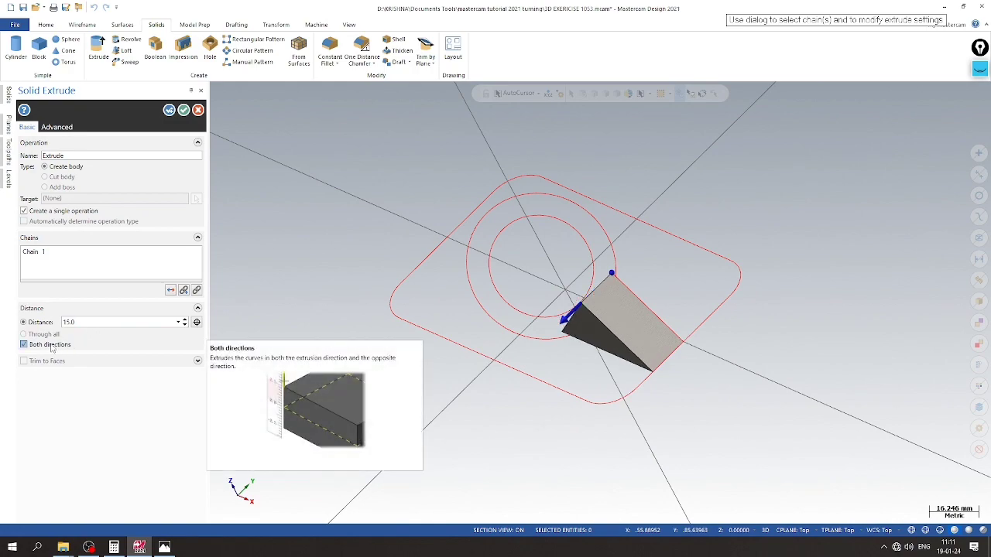
right_click(69, 265)
click(58, 264)
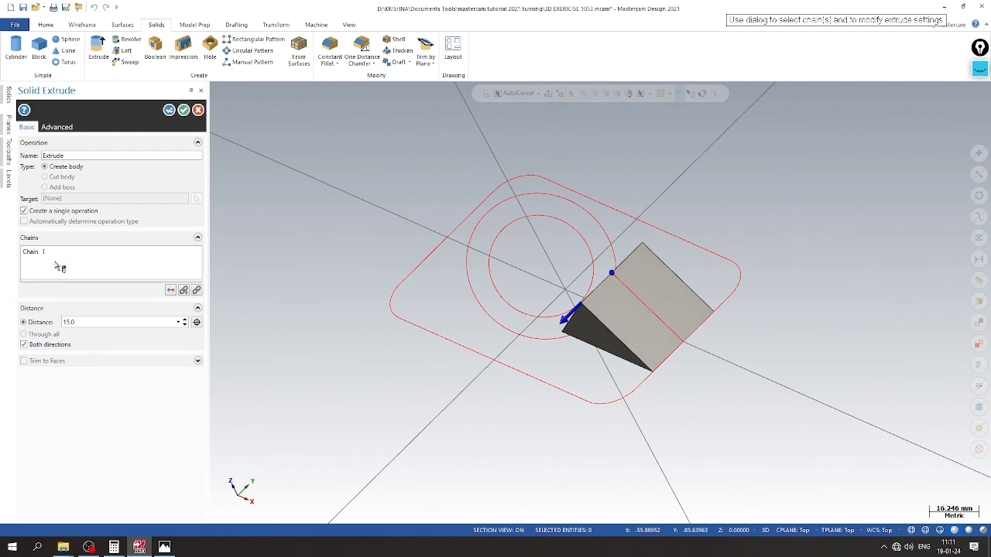
click(912, 530)
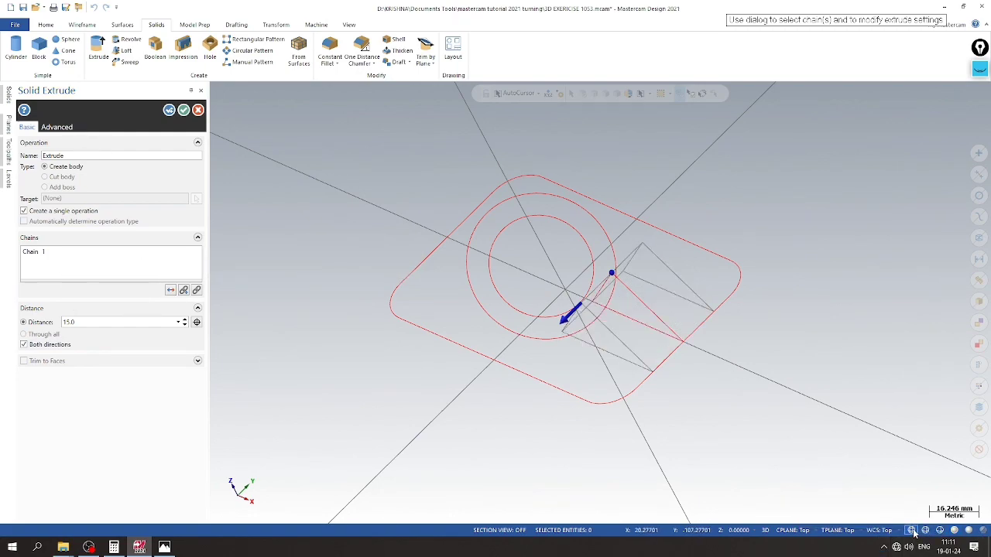
middle_drag(590, 414, 626, 376)
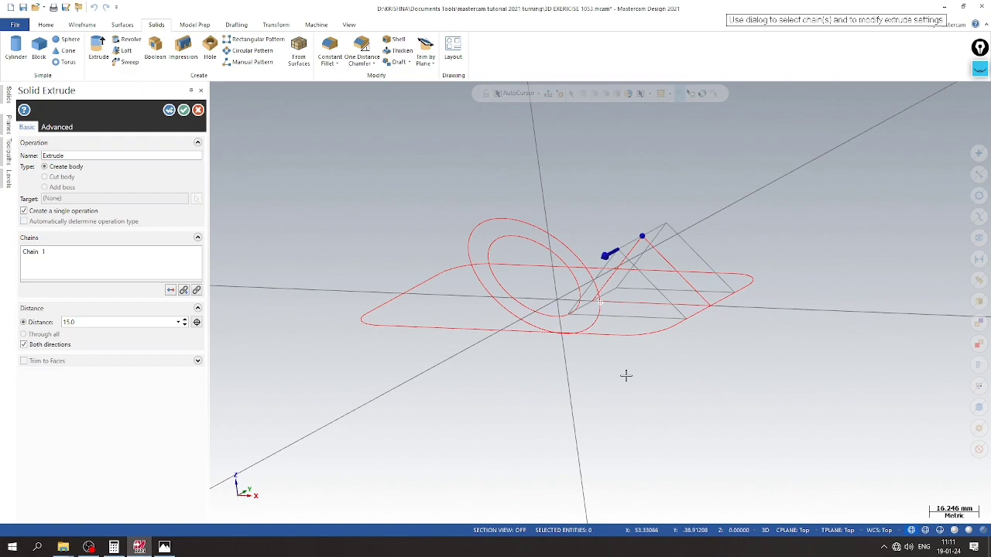
click(183, 110)
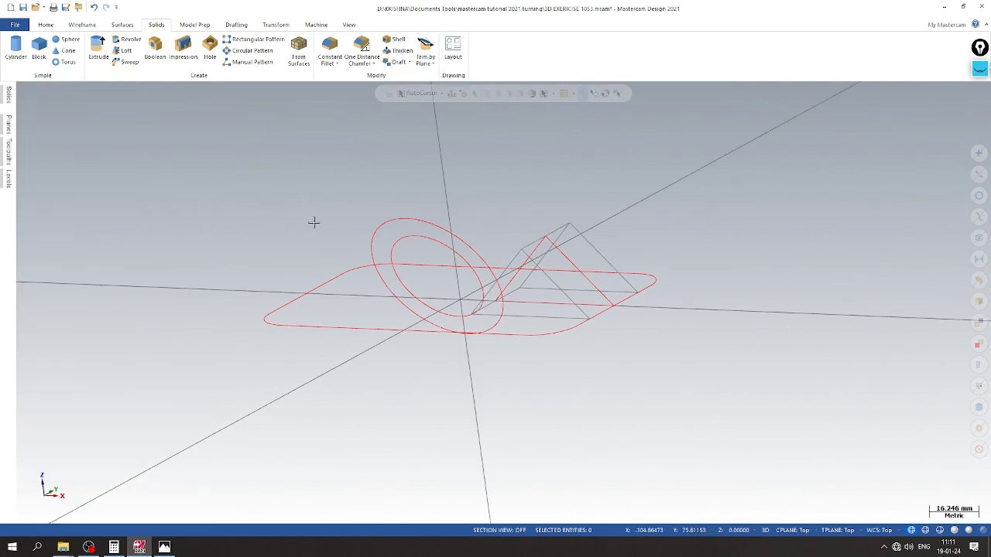
scroll(313, 223, up, 1)
click(957, 531)
scroll(320, 279, down, 4)
middle_drag(294, 297, 361, 289)
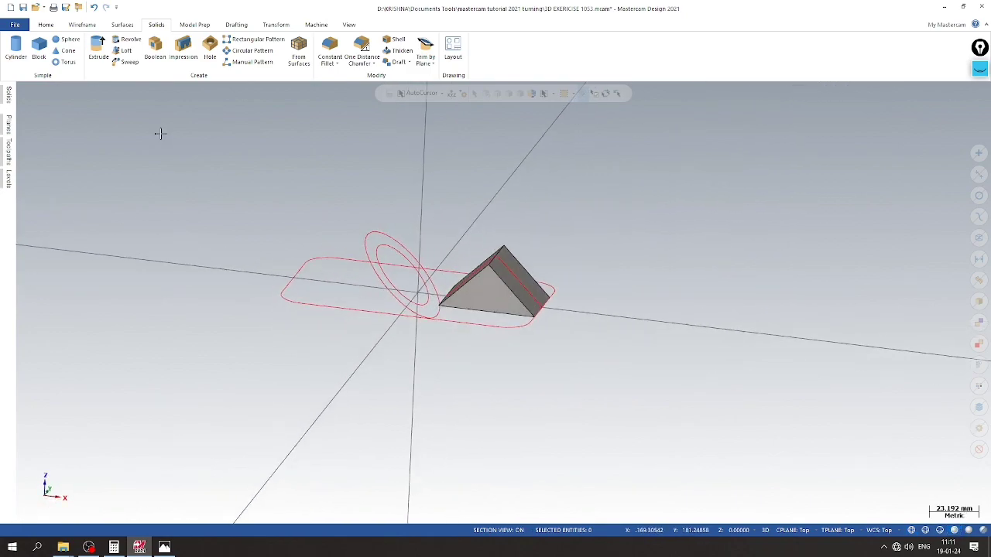
Step: Try extruding the two concentric circles in both directions up to the rib's peak, at a distance of 42.42641 mm
click(99, 48)
click(474, 262)
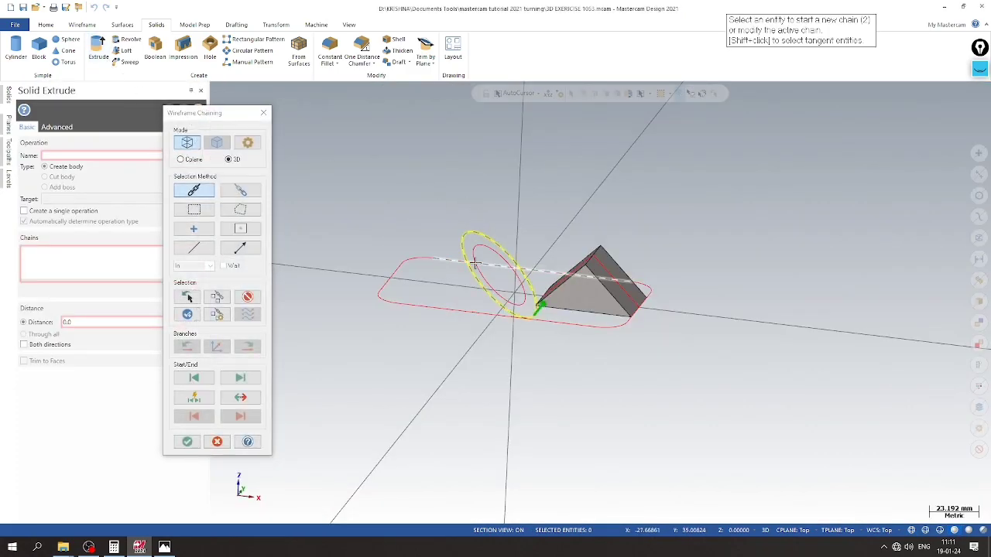
click(476, 250)
click(187, 441)
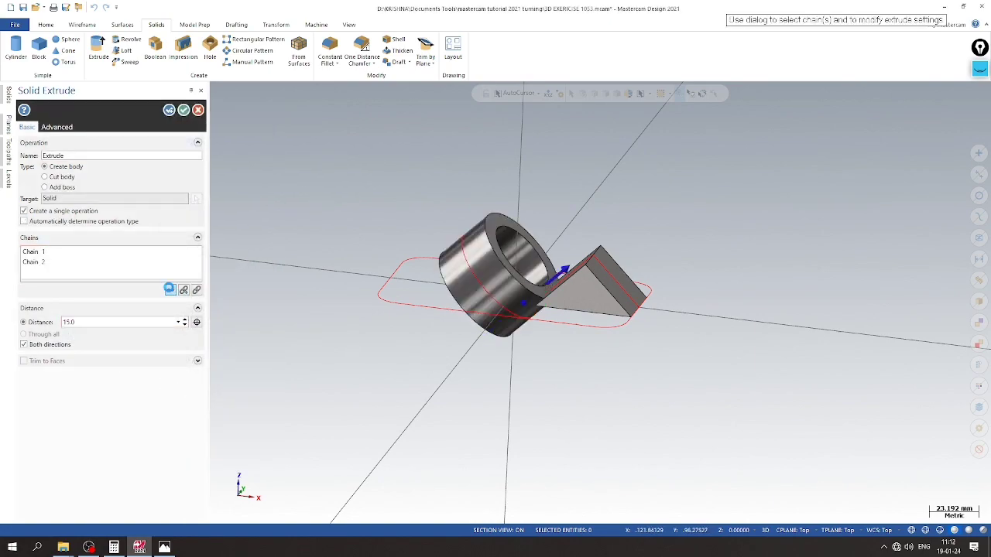
click(577, 264)
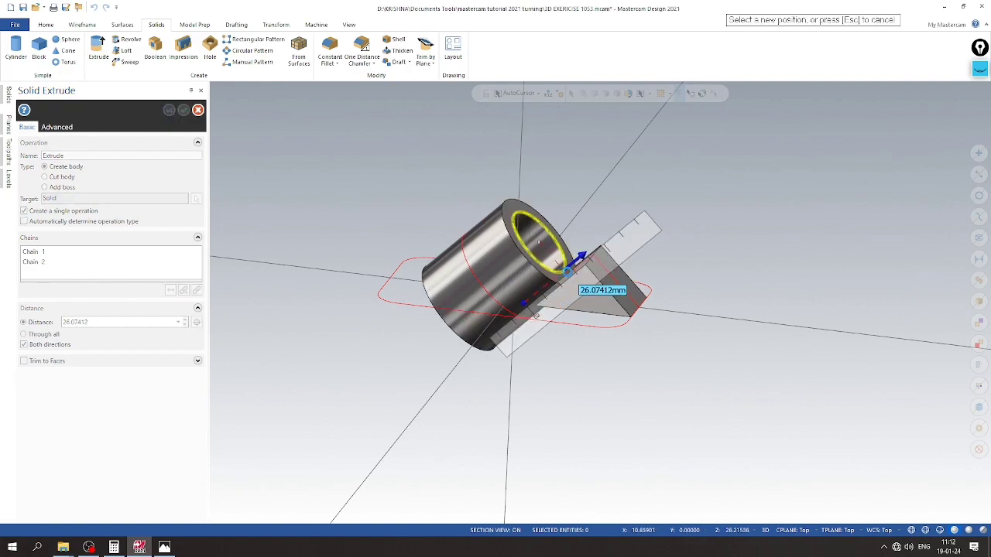
scroll(589, 255, up, 2)
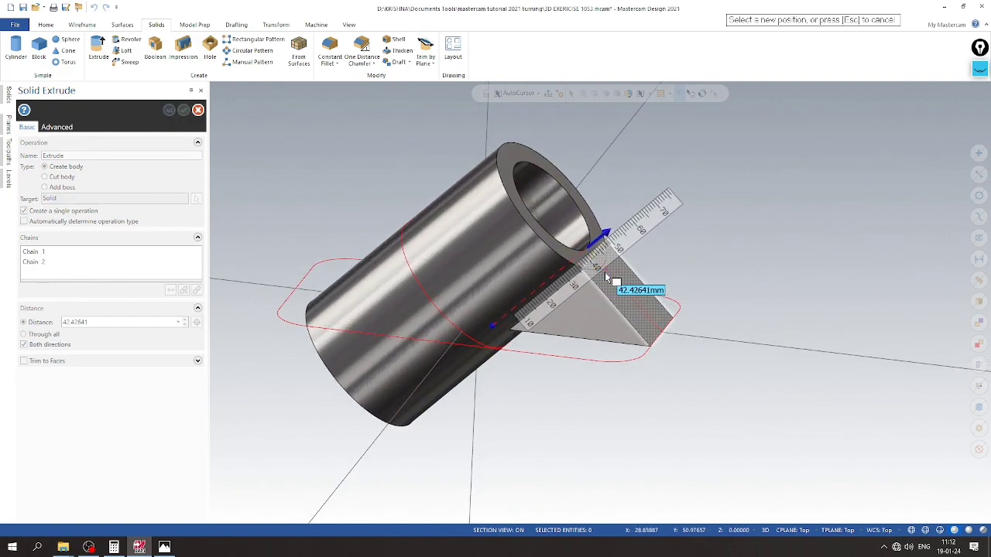
click(605, 274)
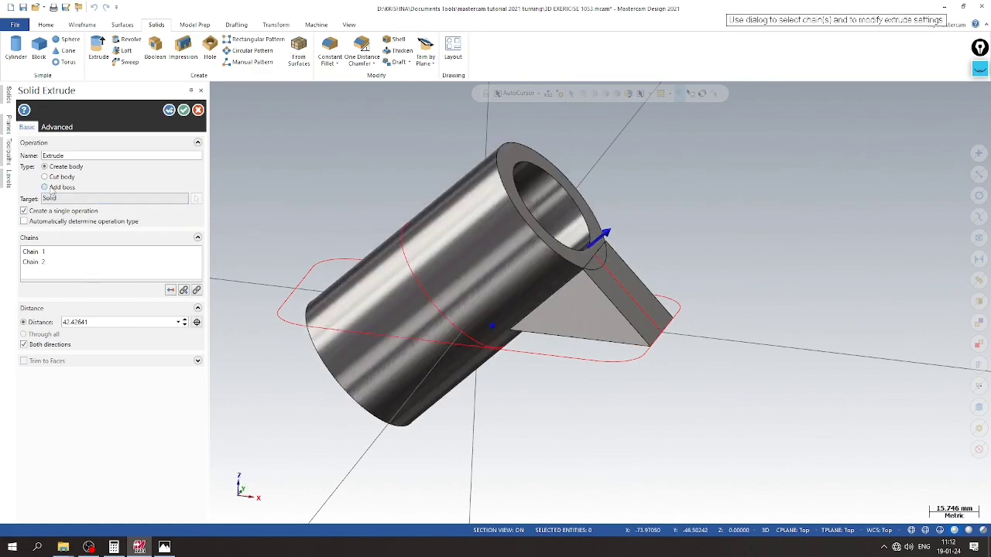
Step: Try the tube extrusion as an added boss, examine its junction with the rib, and cancel the extrusion
middle_drag(496, 326, 600, 325)
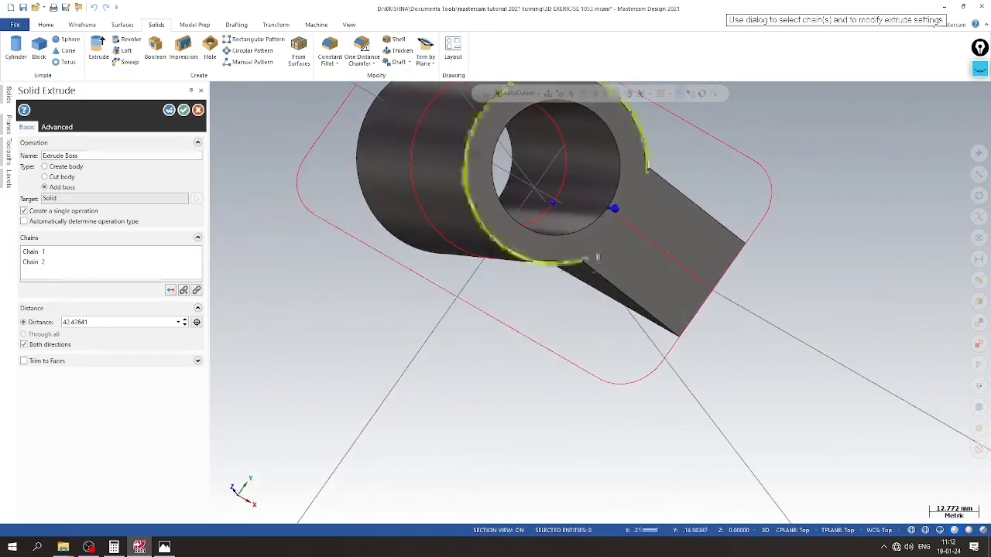
scroll(621, 215, up, 4)
middle_drag(484, 384, 541, 354)
scroll(576, 237, up, 1)
scroll(576, 237, down, 4)
scroll(577, 242, up, 1)
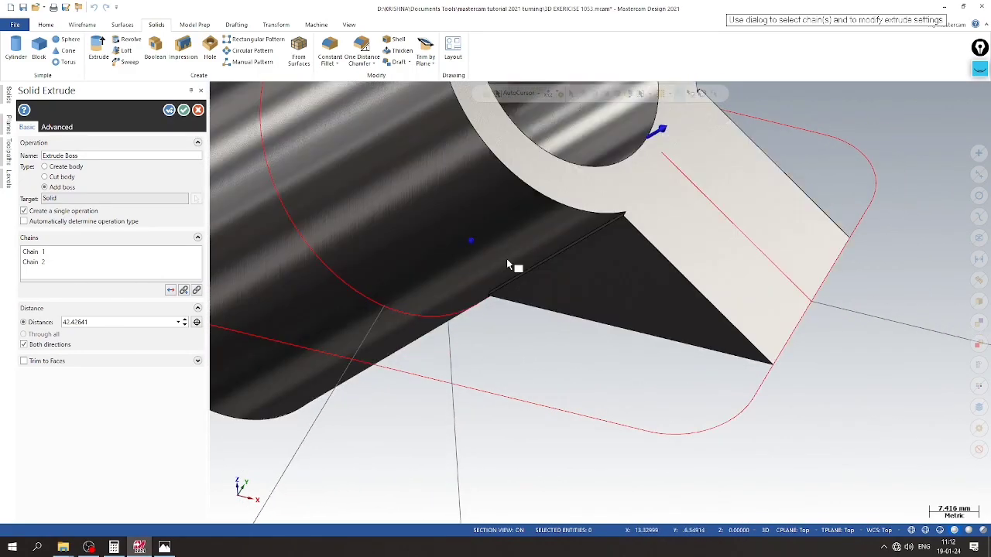
scroll(593, 234, up, 3)
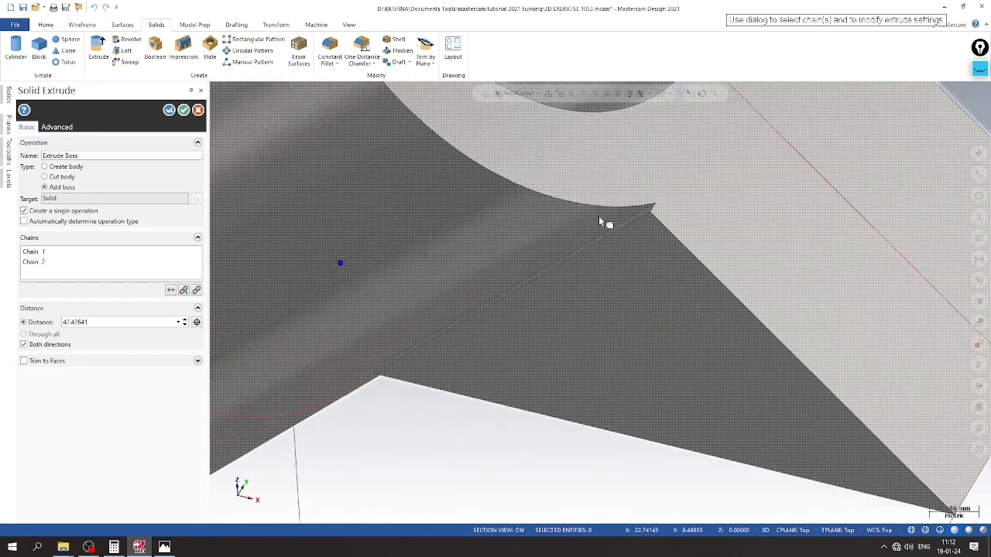
scroll(603, 223, down, 2)
click(198, 110)
scroll(544, 310, down, 2)
middle_drag(498, 311, 590, 277)
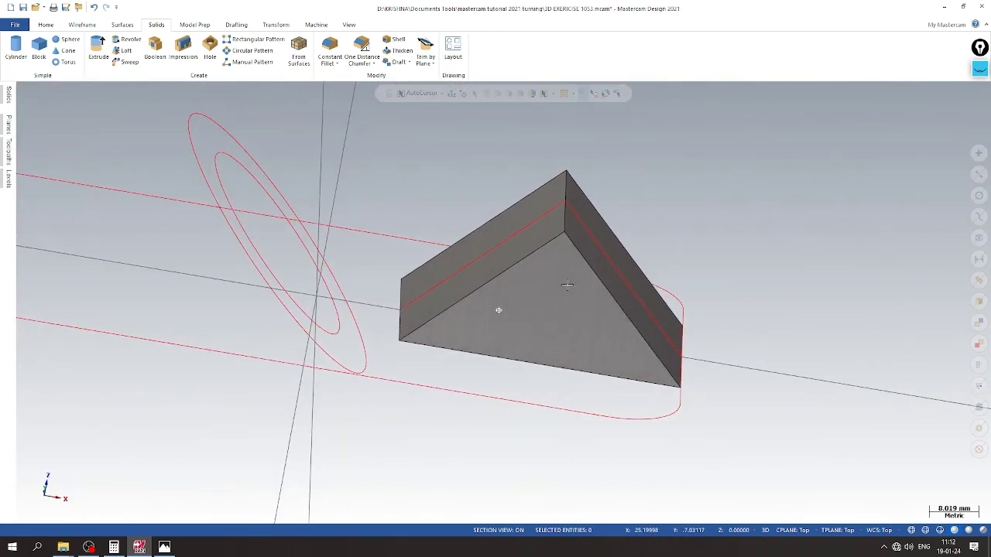
click(122, 24)
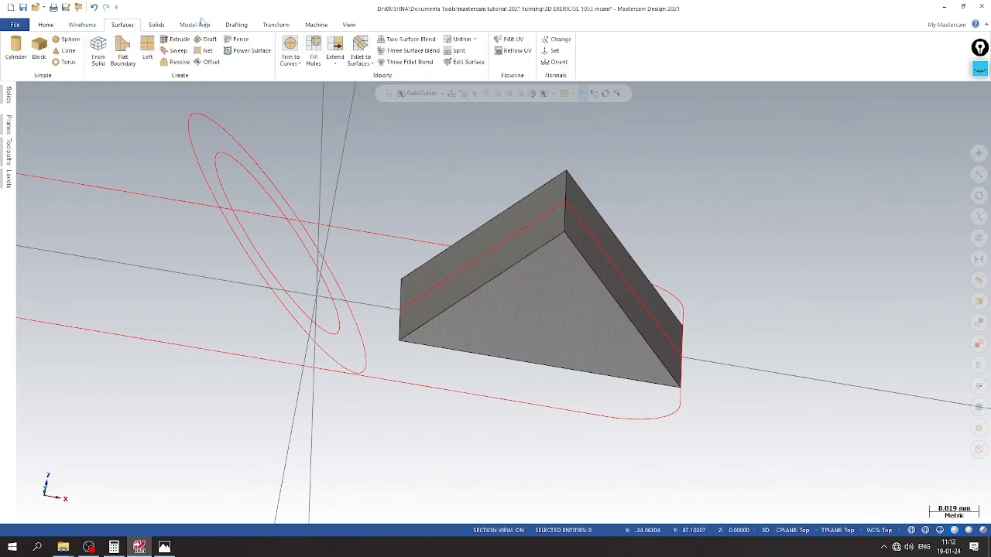
click(158, 25)
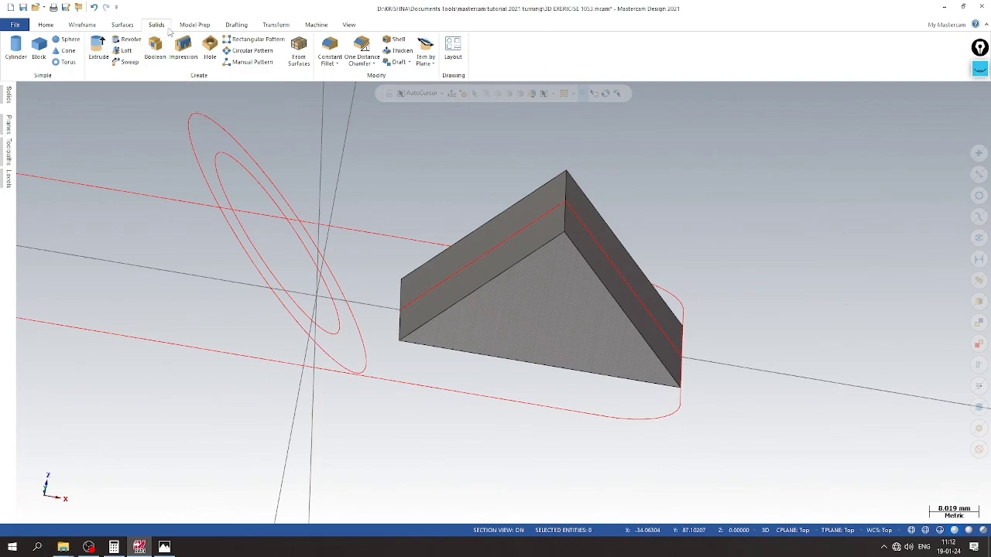
click(190, 26)
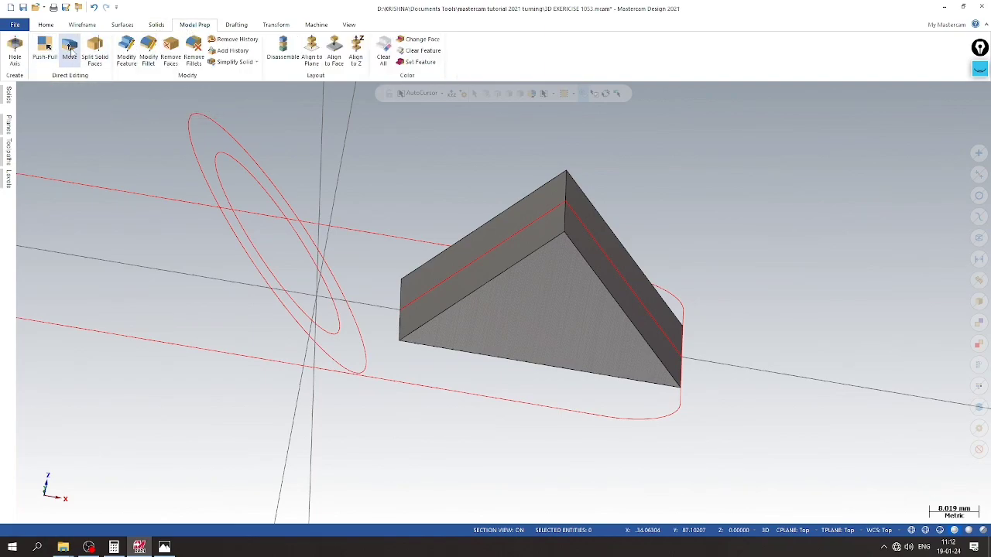
Step: Move the rib's sloped face nearest the circles 2 mm outward along its normal, removing the solid's history
click(69, 51)
click(594, 250)
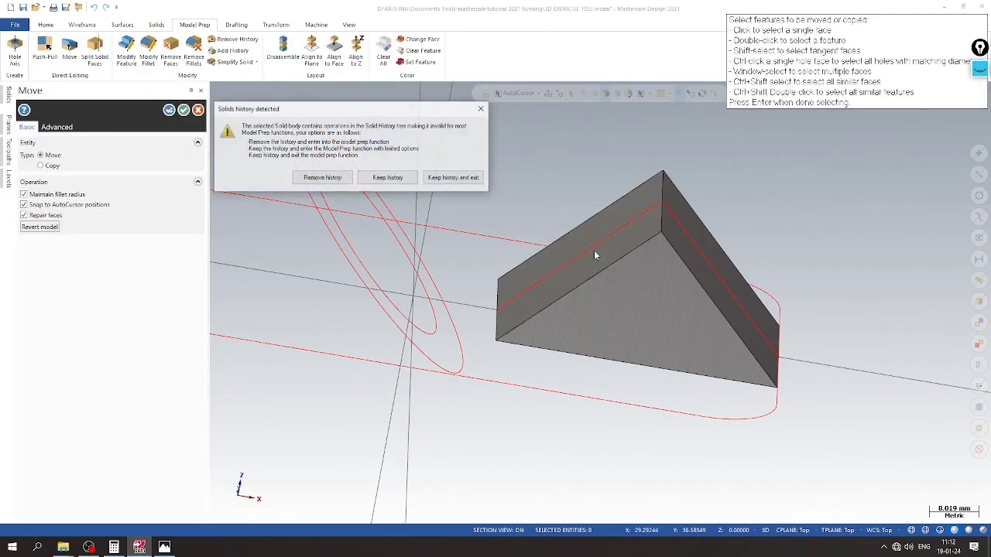
click(318, 178)
right_click(478, 225)
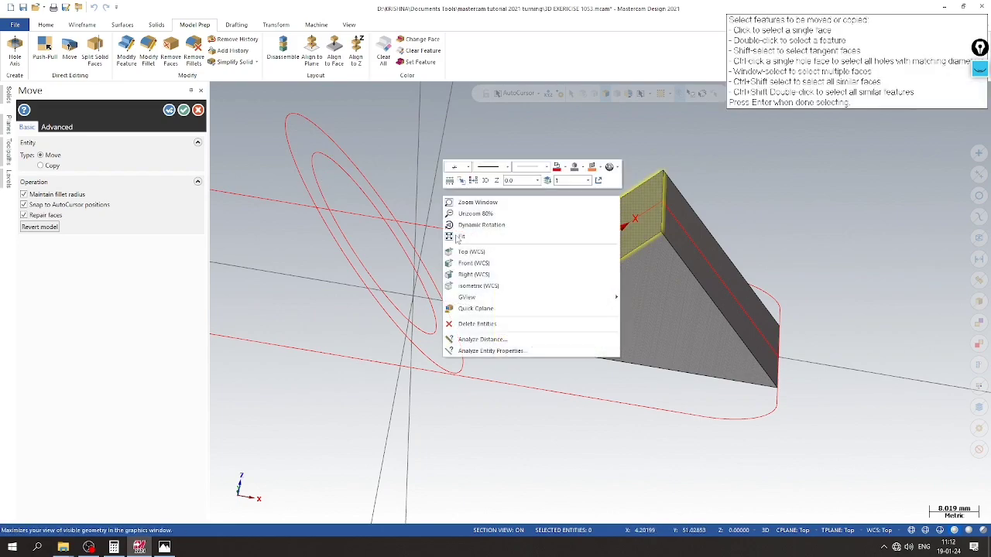
click(611, 258)
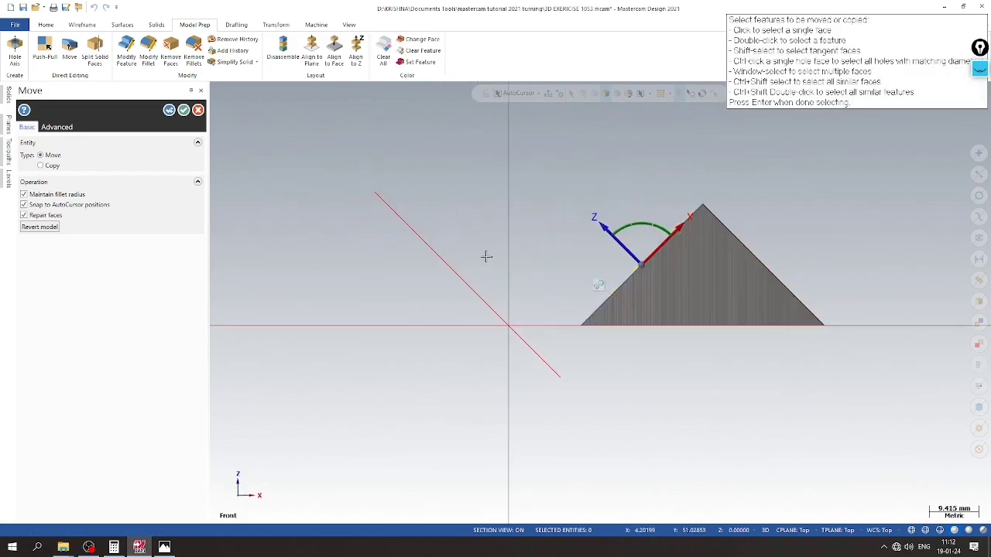
click(621, 246)
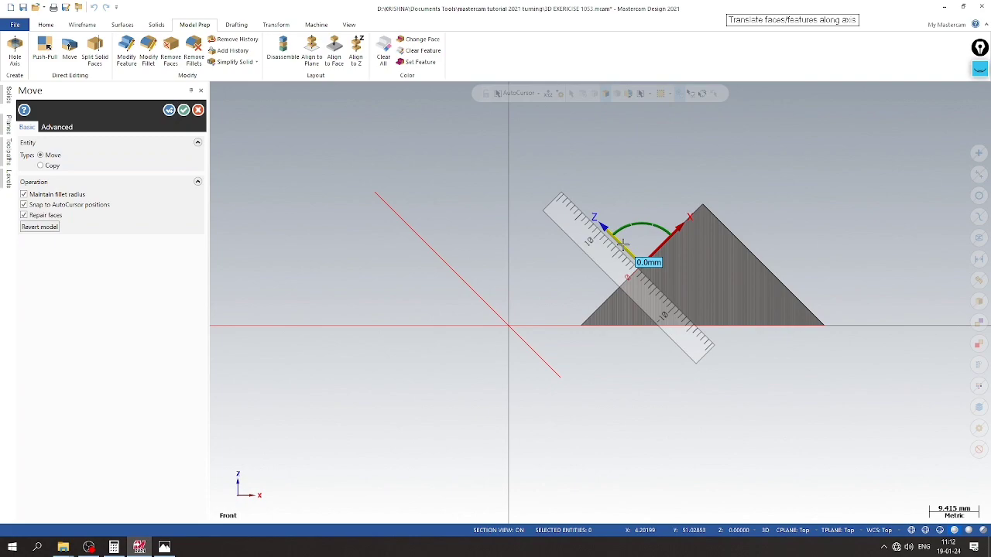
text(2)
key(Return)
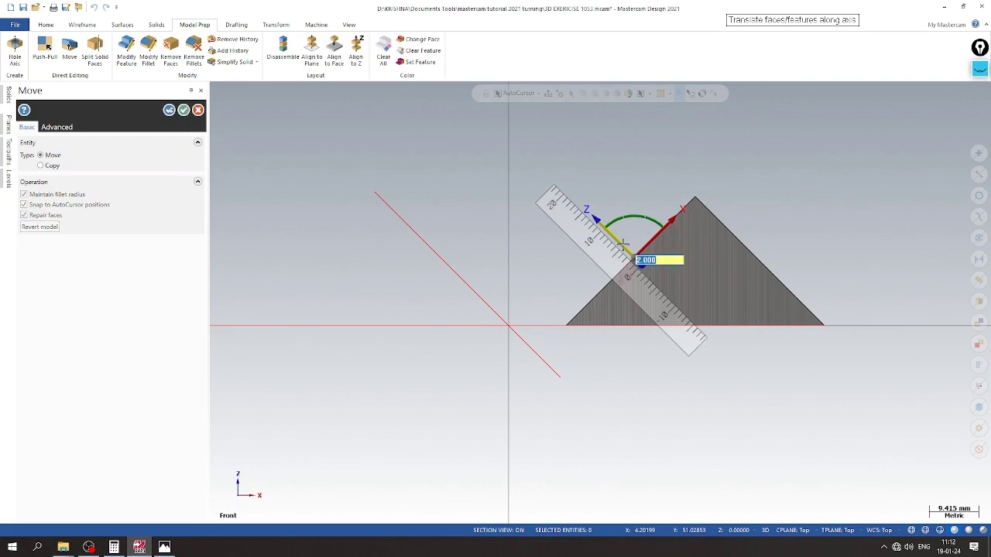
click(183, 110)
middle_drag(261, 150, 322, 201)
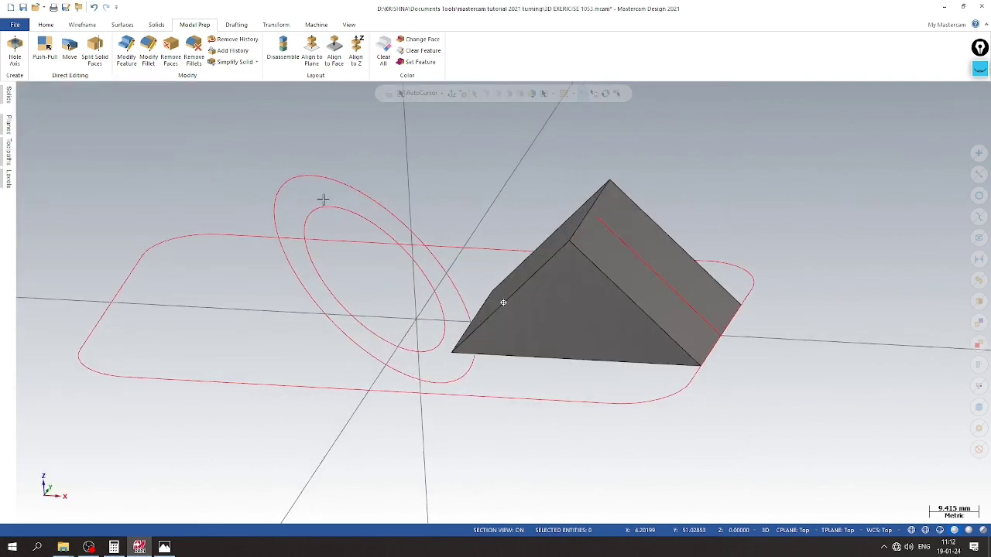
Step: Extrude the two concentric circles in both directions up to the rib's peak, at a distance of 42.42641 mm
click(155, 25)
click(98, 51)
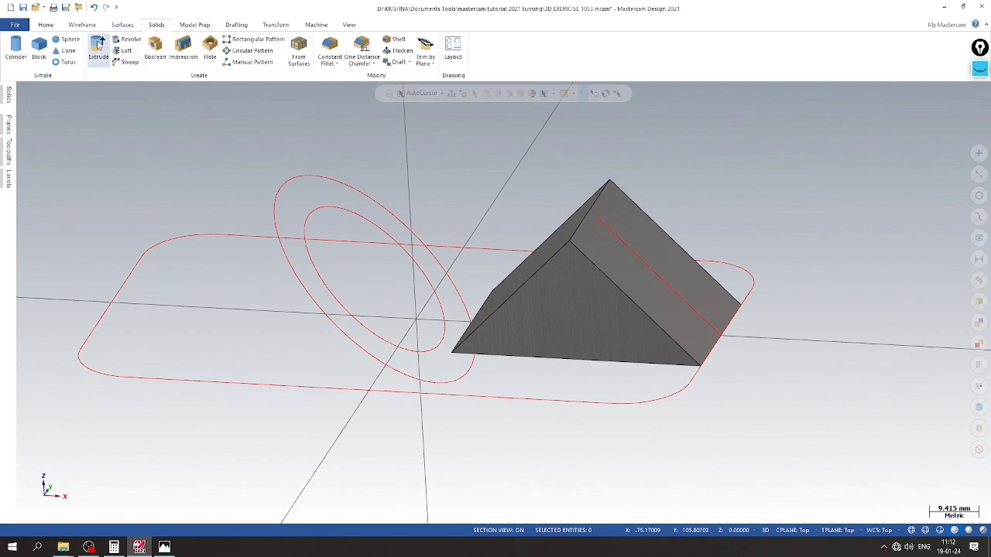
click(377, 183)
click(403, 225)
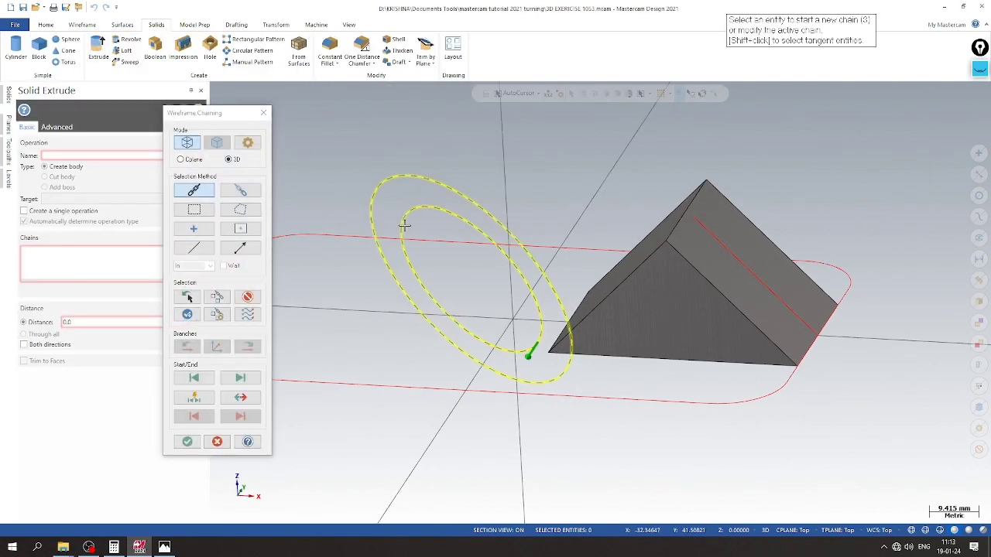
click(187, 441)
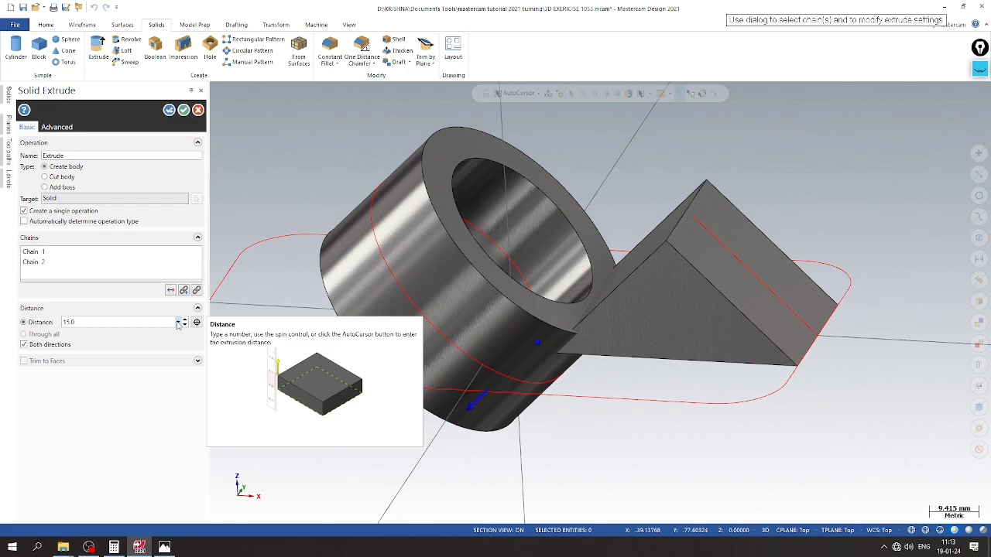
click(602, 283)
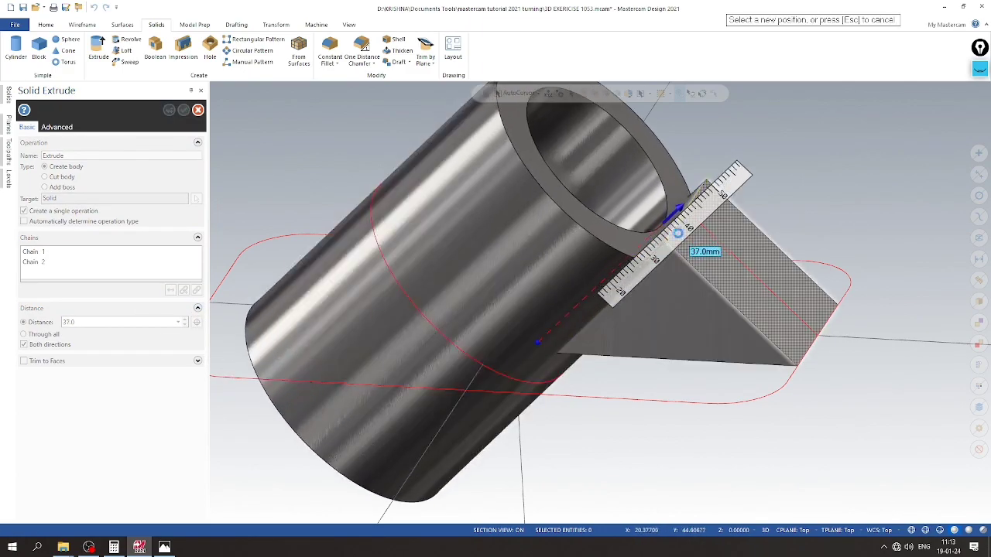
click(721, 270)
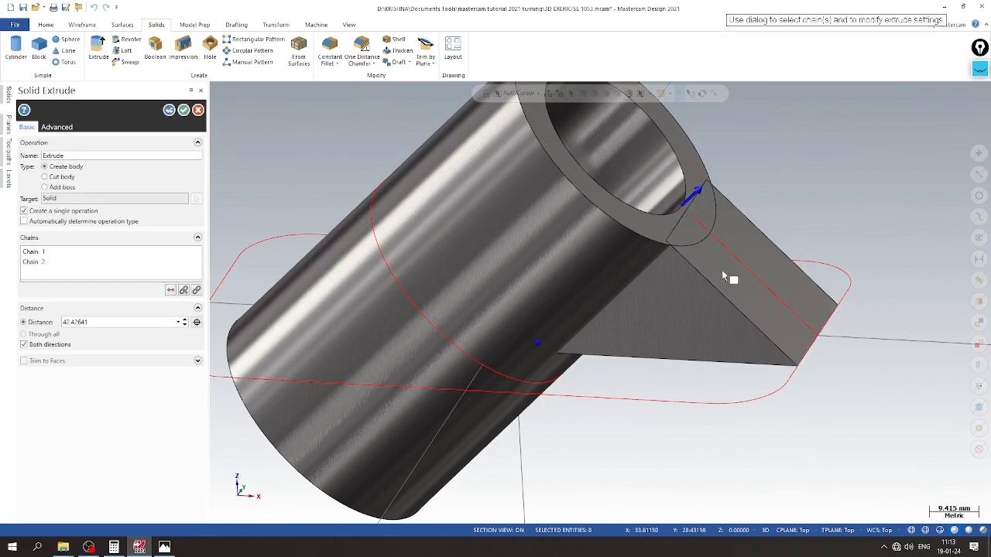
Step: Set the tube extrusion as an added boss, inspect its junction with the rib, and accept it
click(50, 186)
scroll(639, 257, up, 1)
middle_drag(569, 290, 555, 313)
scroll(666, 342, down, 2)
middle_drag(518, 345, 312, 237)
scroll(312, 237, up, 1)
scroll(312, 237, down, 1)
click(184, 109)
middle_drag(255, 186, 189, 226)
scroll(188, 226, down, 1)
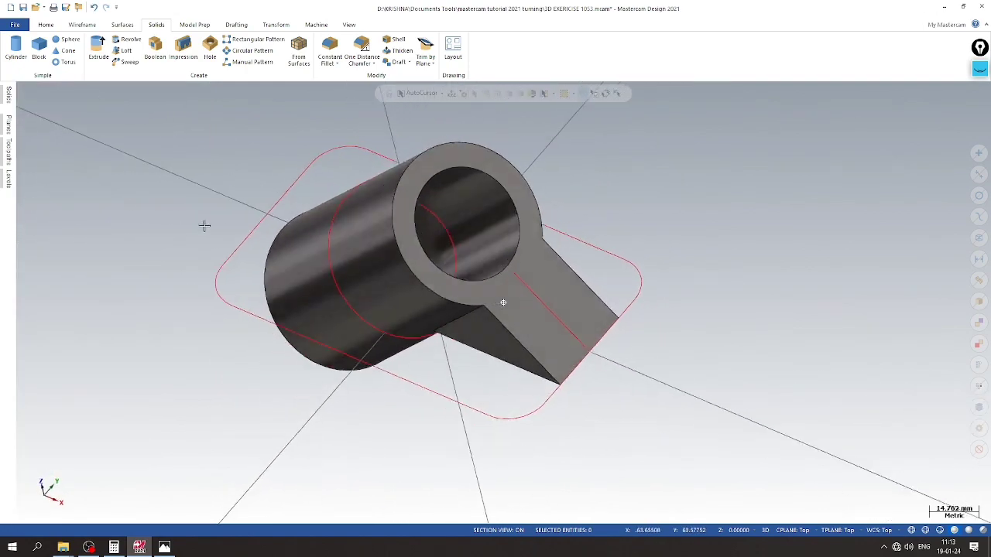
Step: Try extruding the rounded base outline 8 mm upward as an added boss, inspect it from the side, and cancel
click(98, 50)
click(375, 198)
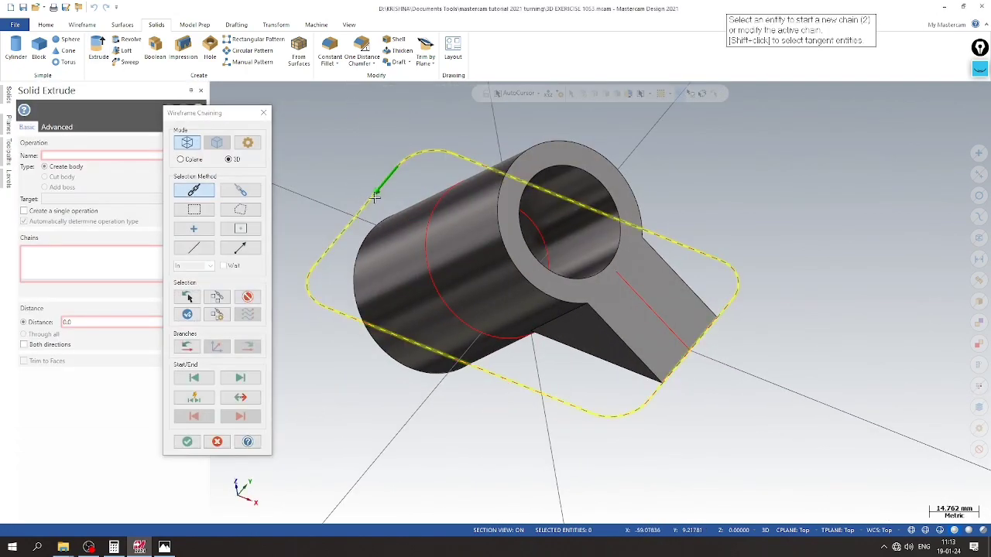
click(187, 442)
click(48, 346)
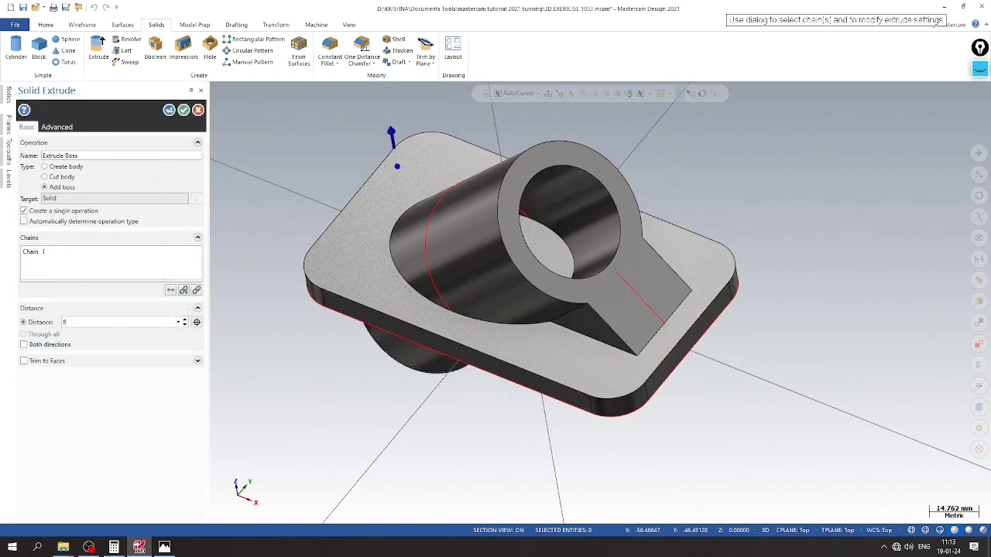
scroll(407, 344, up, 1)
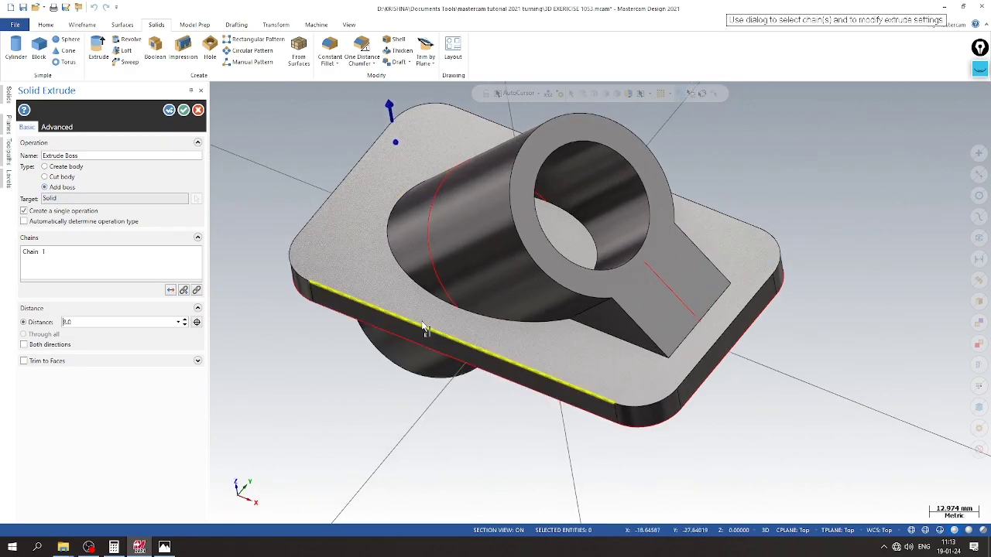
scroll(425, 299, down, 2)
middle_drag(384, 413, 435, 378)
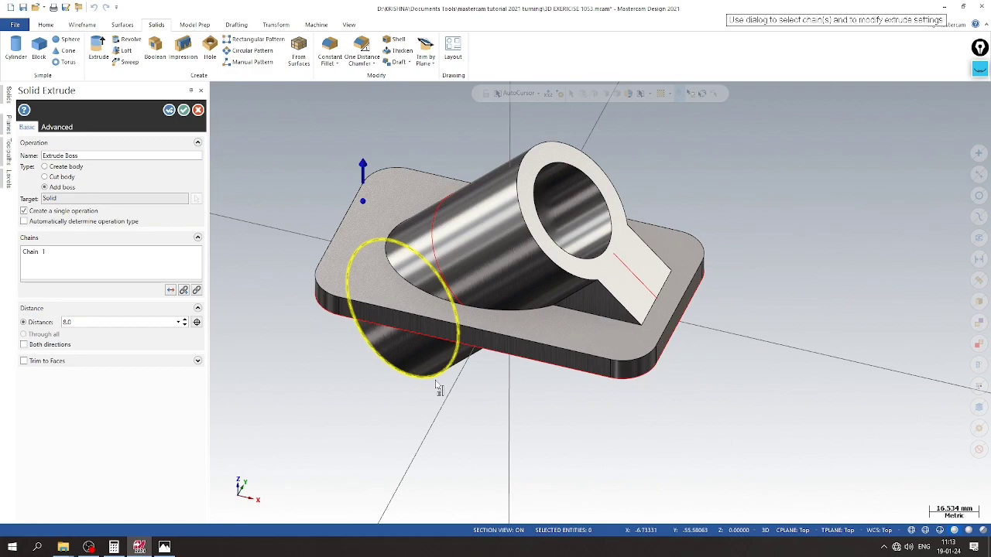
middle_drag(438, 389, 658, 446)
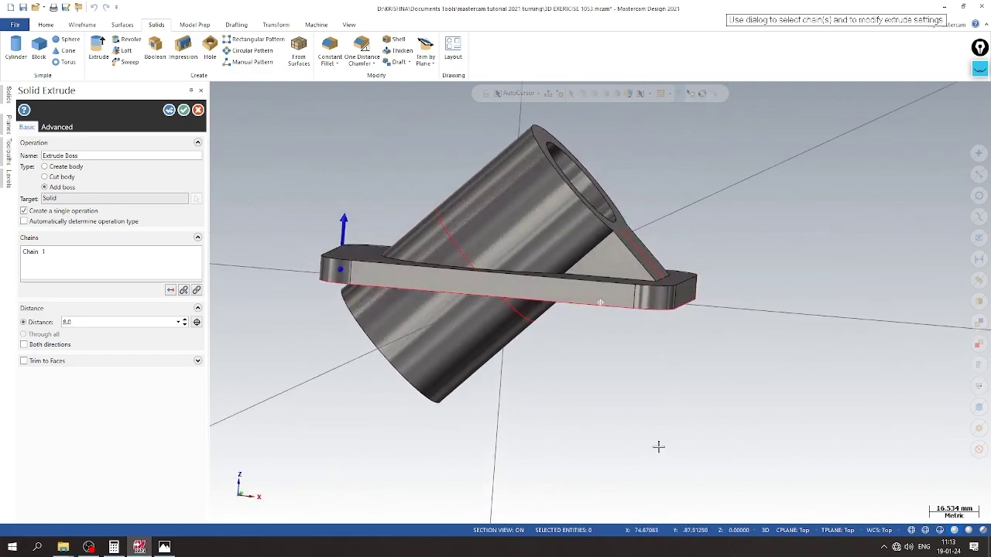
click(198, 111)
Step: Extrude the rounded base outline 8 mm downward in one direction as an added boss
middle_drag(403, 202, 677, 312)
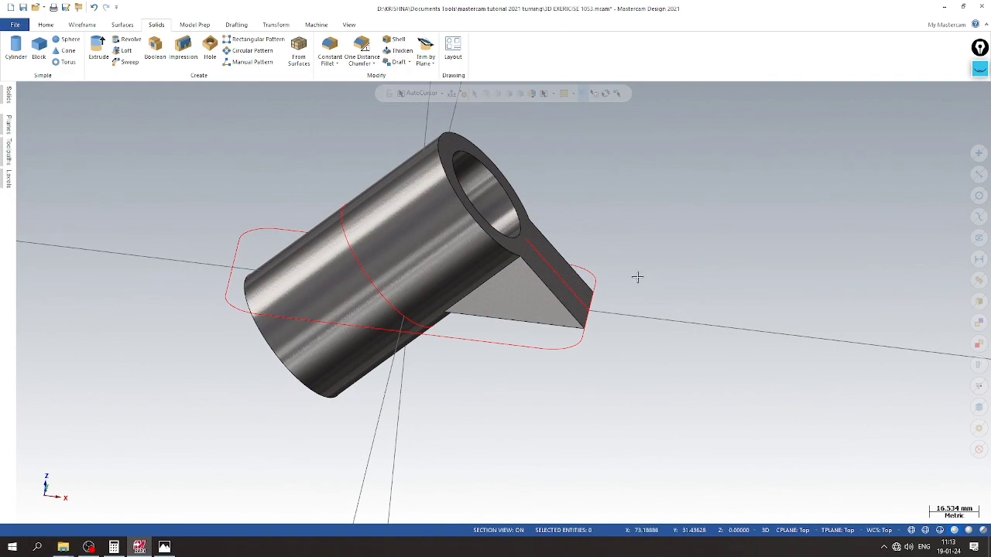
click(98, 50)
click(599, 345)
click(187, 442)
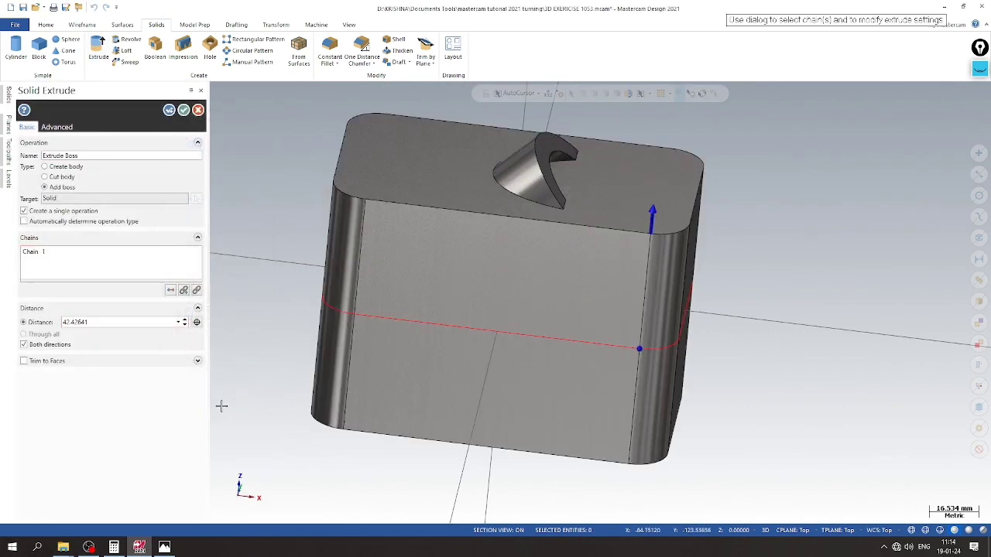
key(Return)
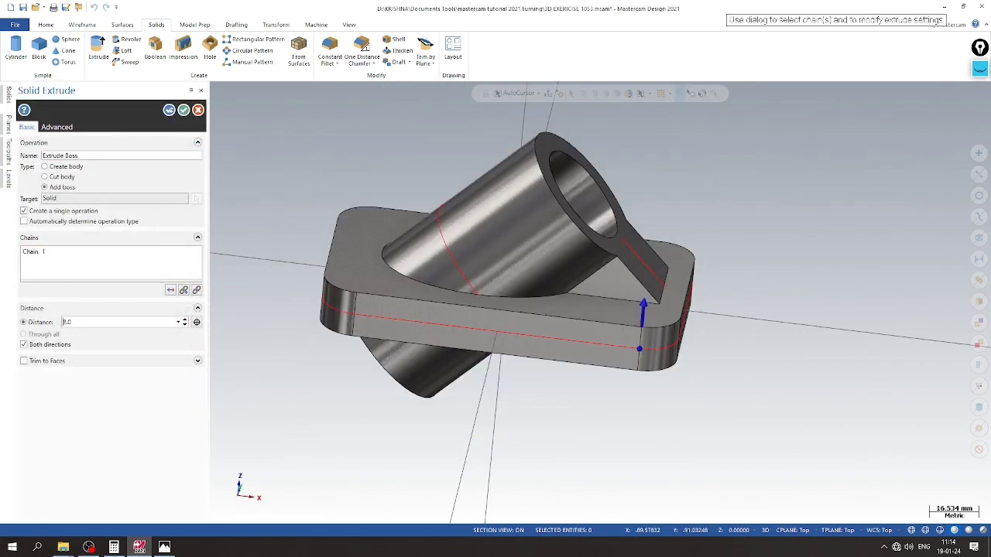
click(24, 344)
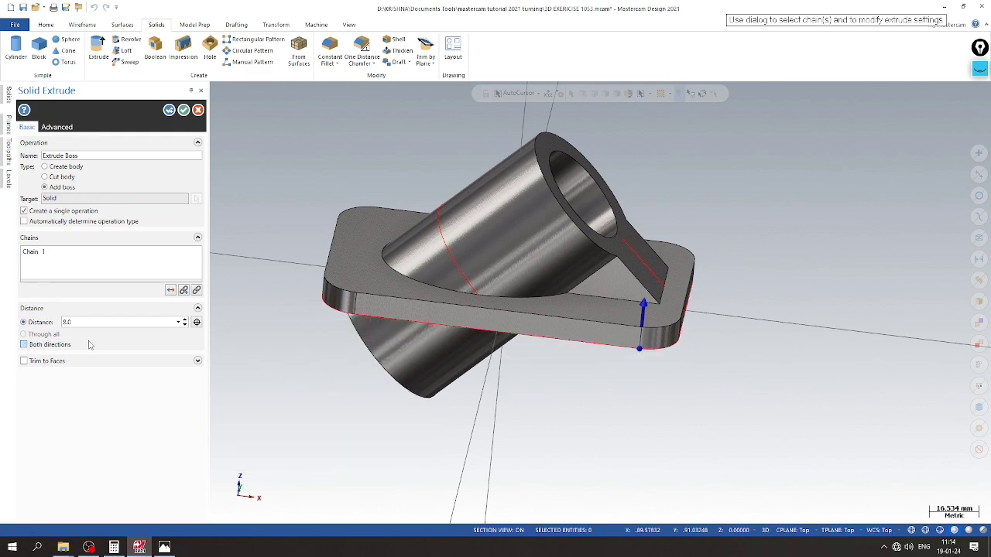
click(170, 290)
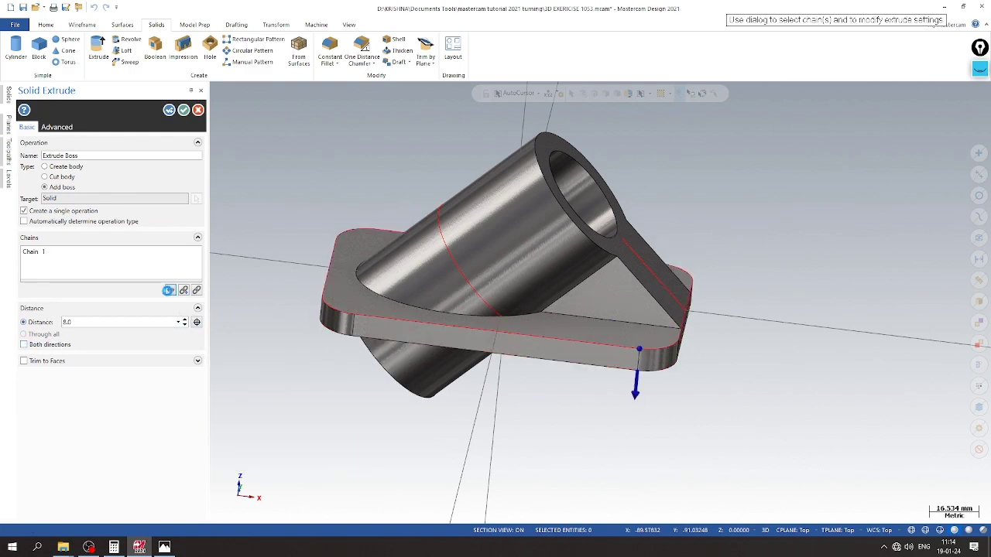
scroll(822, 334, up, 1)
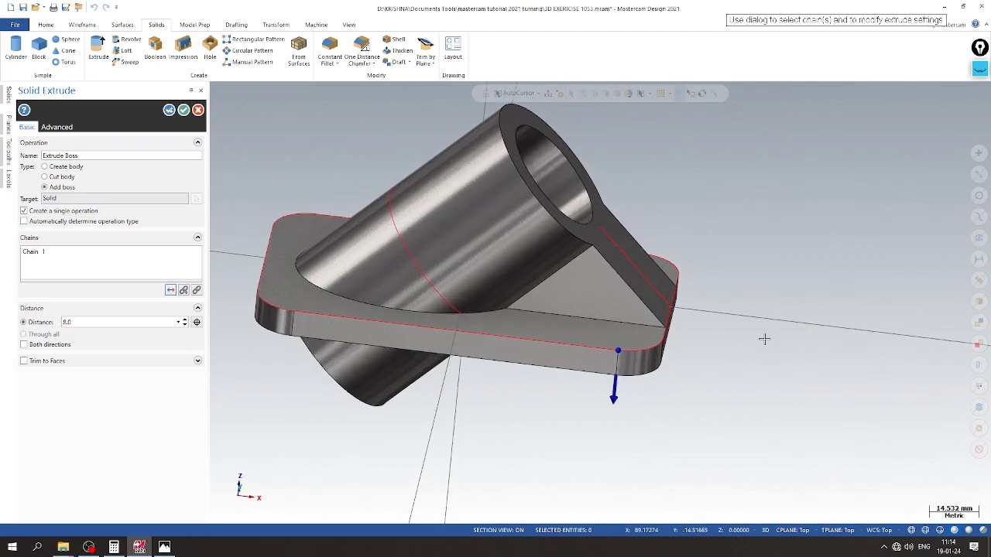
middle_drag(769, 364, 678, 356)
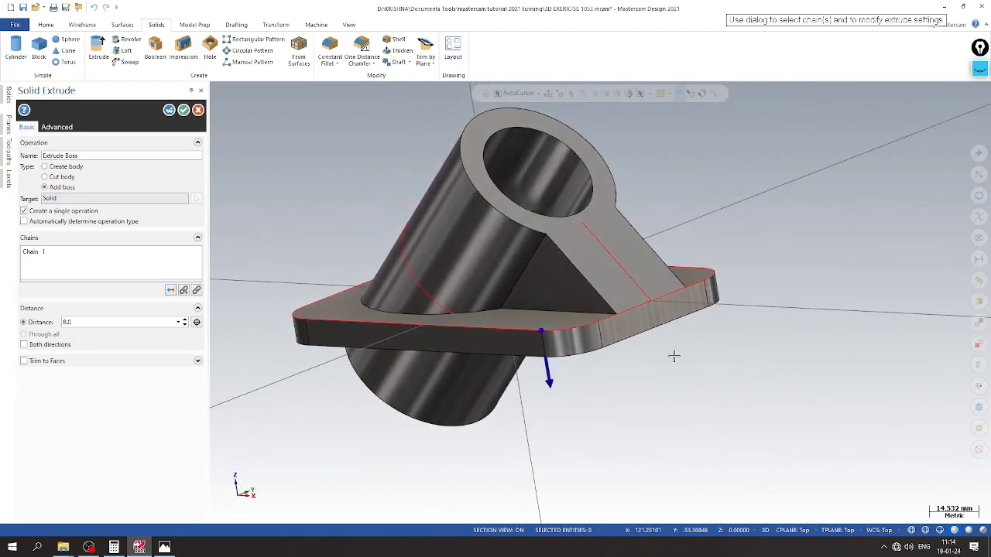
click(168, 110)
scroll(649, 336, up, 1)
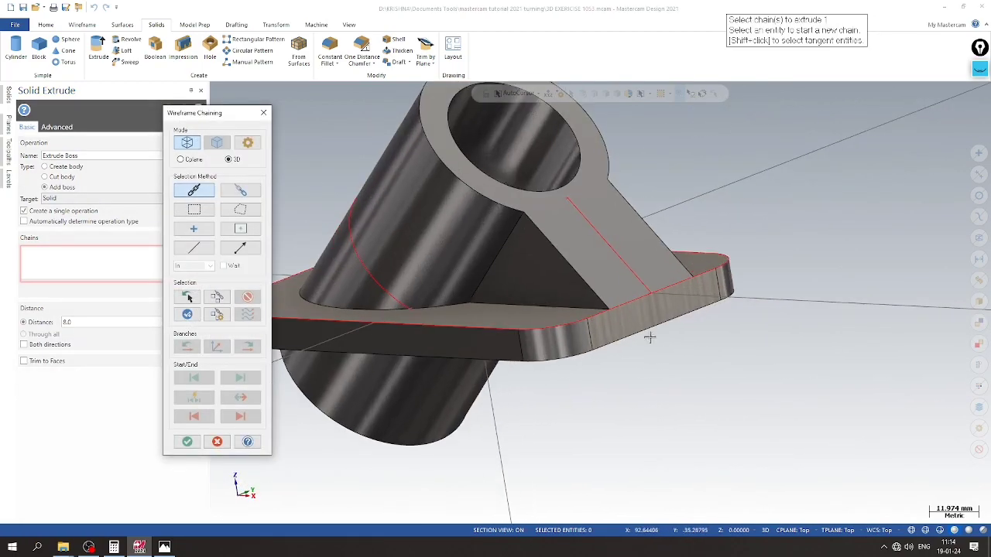
scroll(641, 313, down, 2)
mouse_move(600, 302)
middle_down()
mouse_move(635, 371)
mouse_move(449, 329)
mouse_move(418, 310)
mouse_move(398, 270)
mouse_move(326, 292)
middle_up()
click(188, 442)
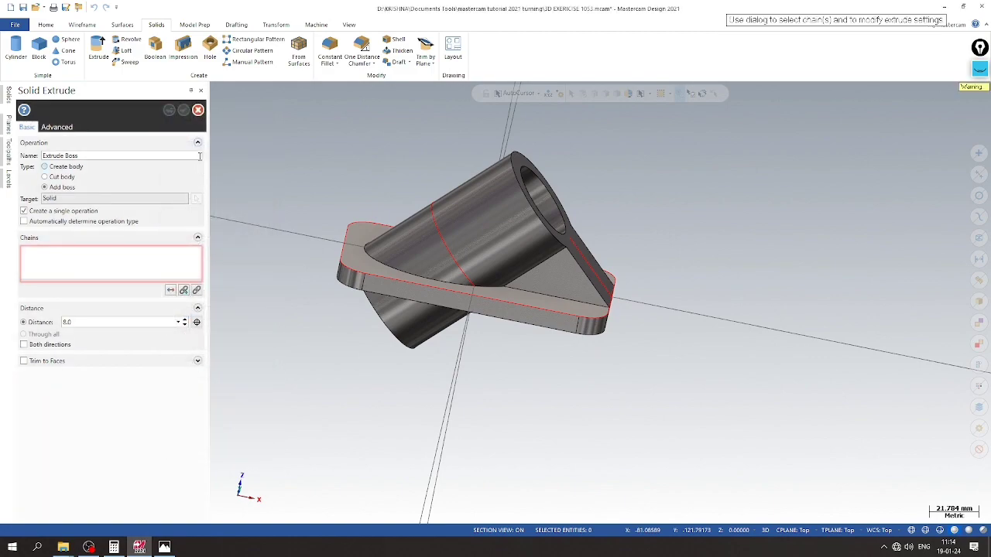
click(199, 111)
Step: Remove the tube portion protruding below the base plate with Modify Feature
click(194, 24)
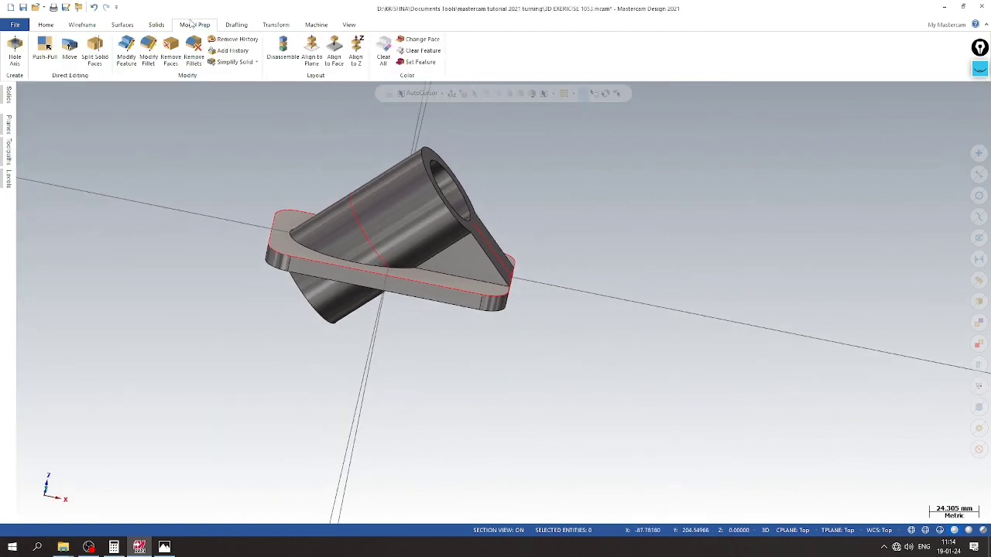
click(126, 51)
middle_drag(259, 390, 274, 292)
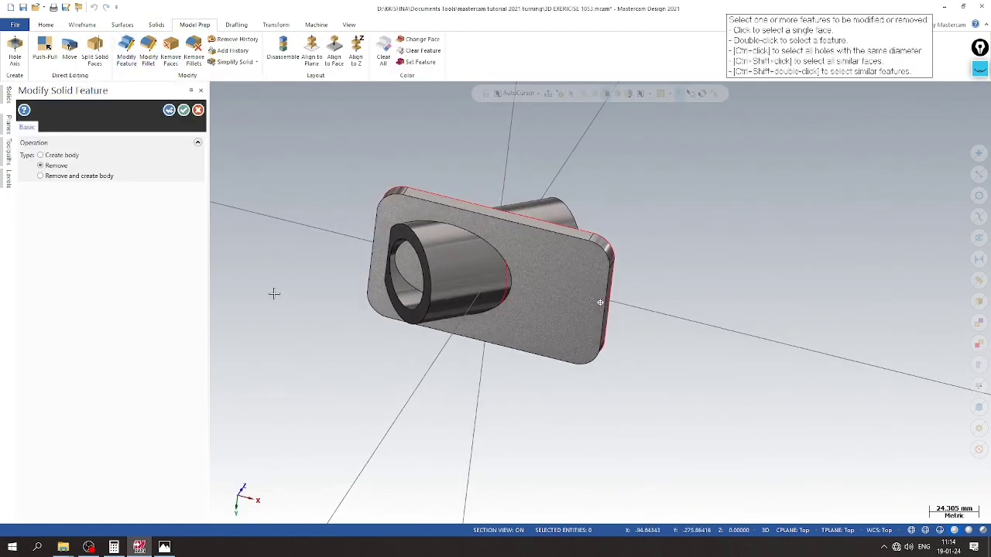
click(443, 292)
click(320, 177)
middle_drag(336, 294, 410, 234)
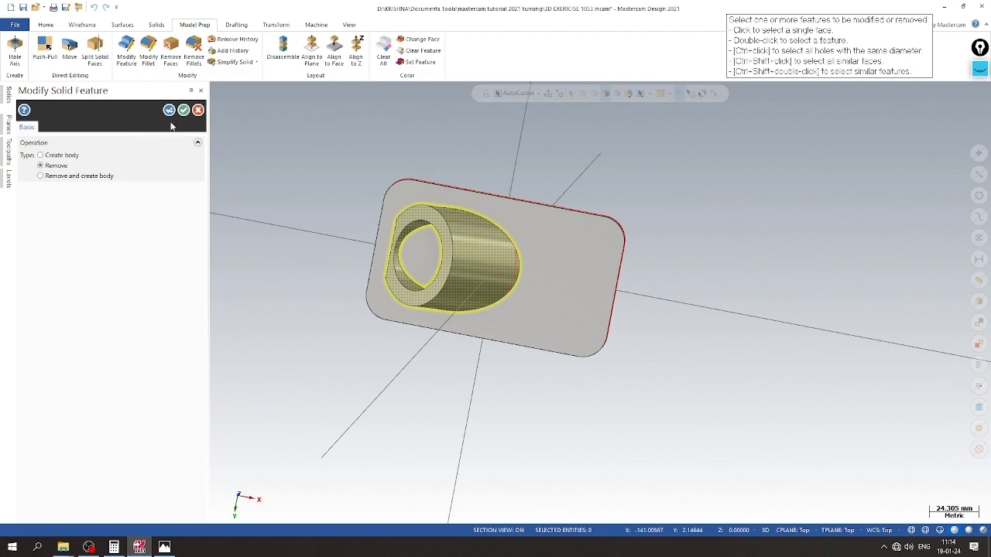
click(184, 111)
middle_drag(183, 106, 214, 197)
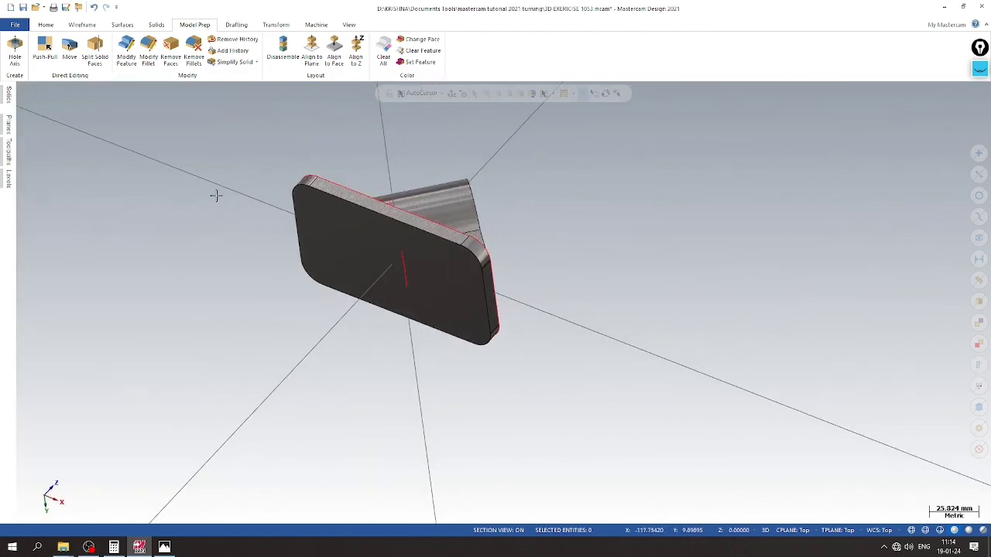
Step: Move the finished bracket solid to level 2 and name that level BDY
scroll(215, 196, up, 2)
middle_drag(288, 233, 435, 233)
scroll(360, 321, up, 2)
scroll(184, 287, down, 2)
click(371, 234)
right_click(372, 234)
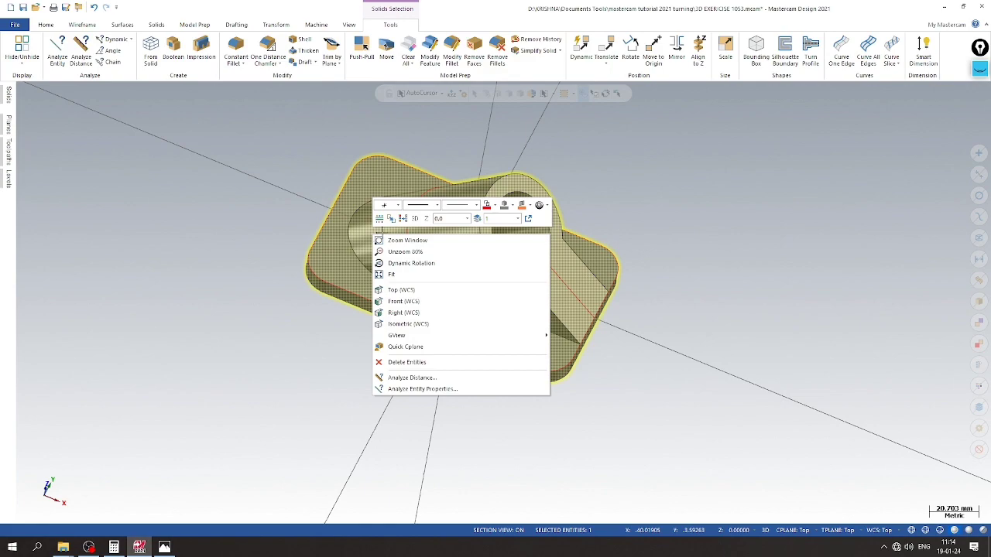
click(477, 218)
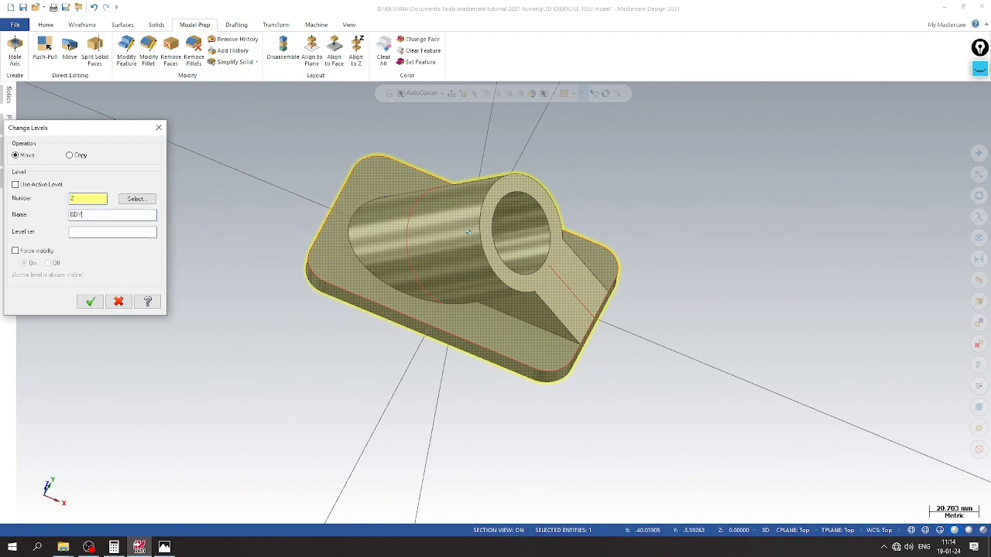
key(Return)
Step: Hide the wireframe on level 1 with level 3 active, and save the file
click(7, 186)
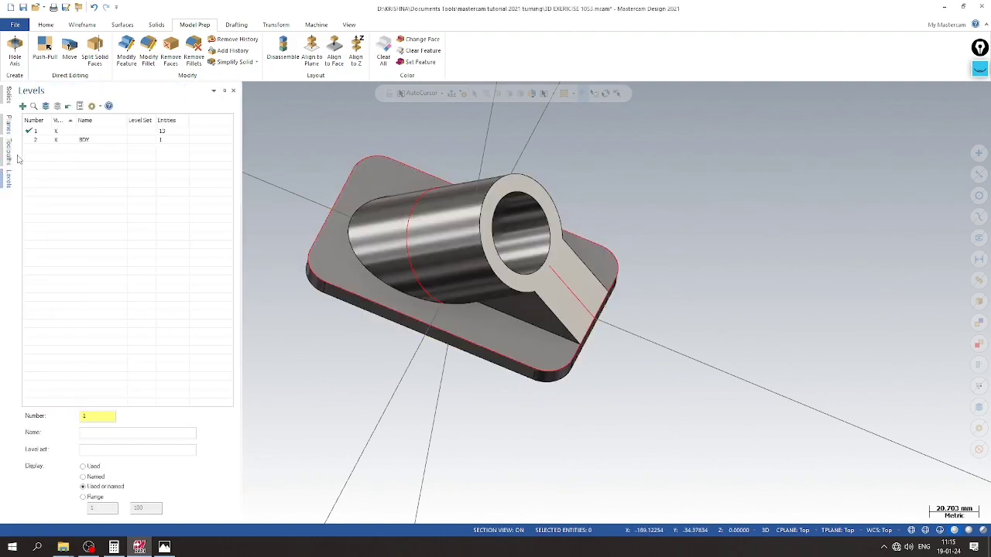
click(58, 131)
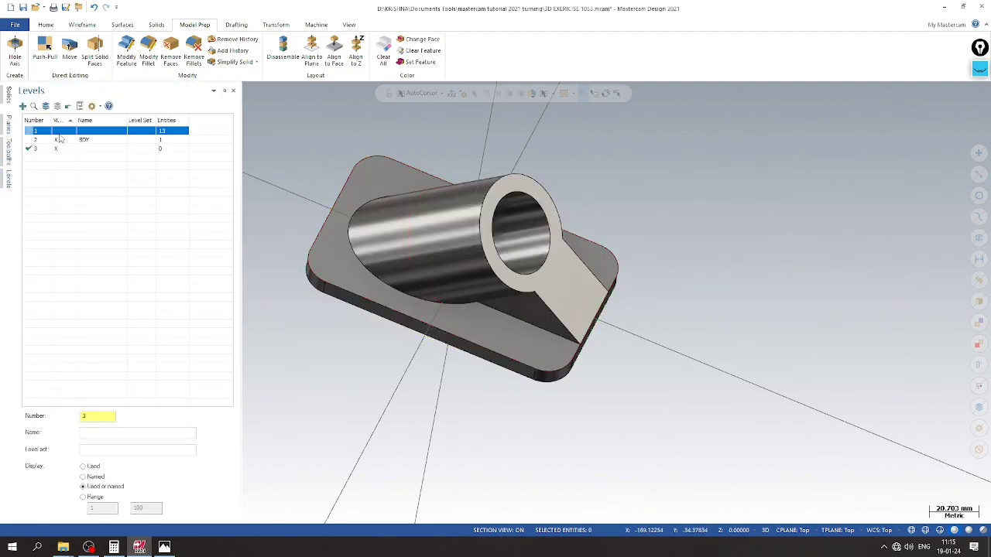
click(23, 7)
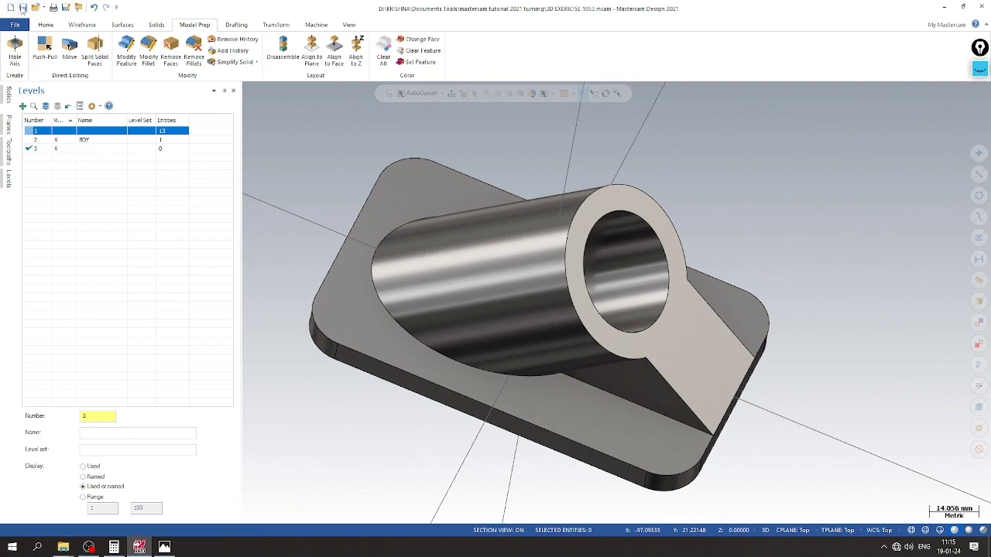
Step: Align the construction plane with the rib's triangular side face using Quick Cplane
scroll(218, 159, down, 1)
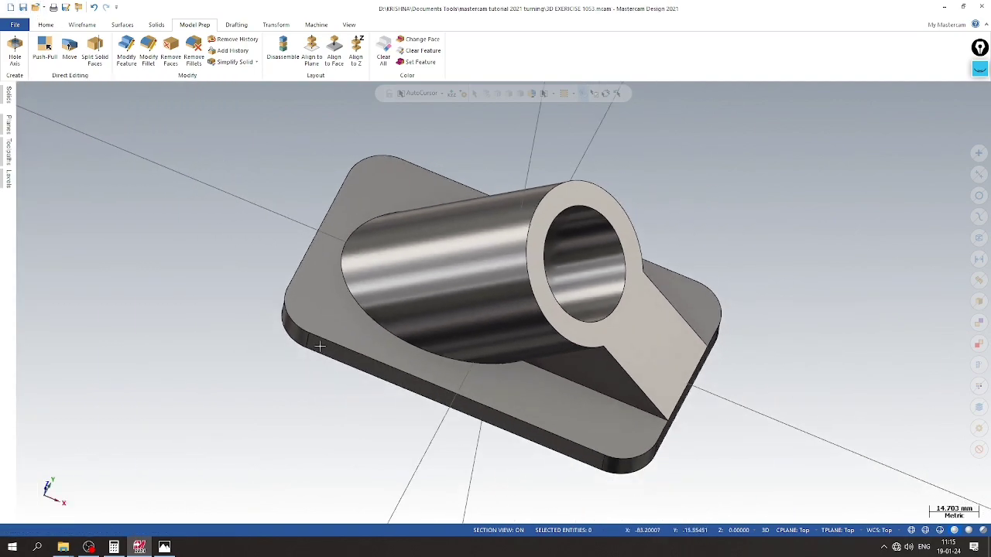
mouse_move(243, 251)
middle_down()
mouse_move(239, 241)
mouse_move(281, 250)
mouse_move(245, 255)
mouse_move(290, 294)
mouse_move(291, 280)
mouse_move(256, 242)
mouse_move(222, 273)
middle_up()
scroll(256, 242, up, 1)
right_click(223, 274)
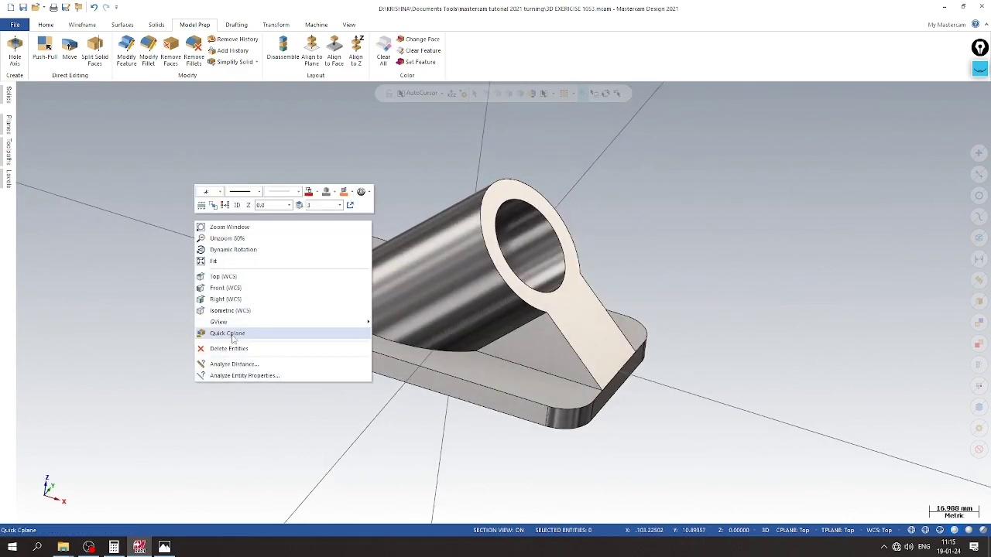
click(10, 180)
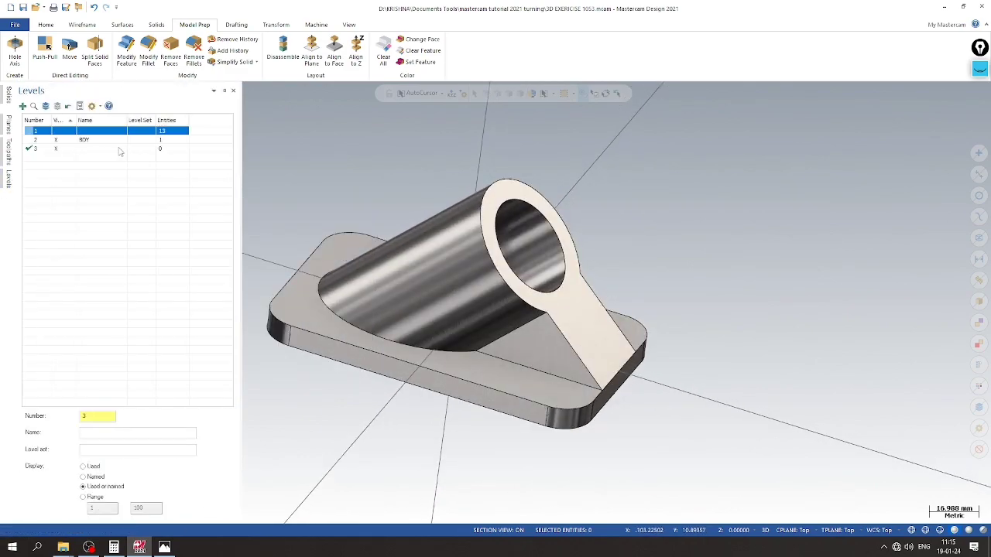
right_click(305, 408)
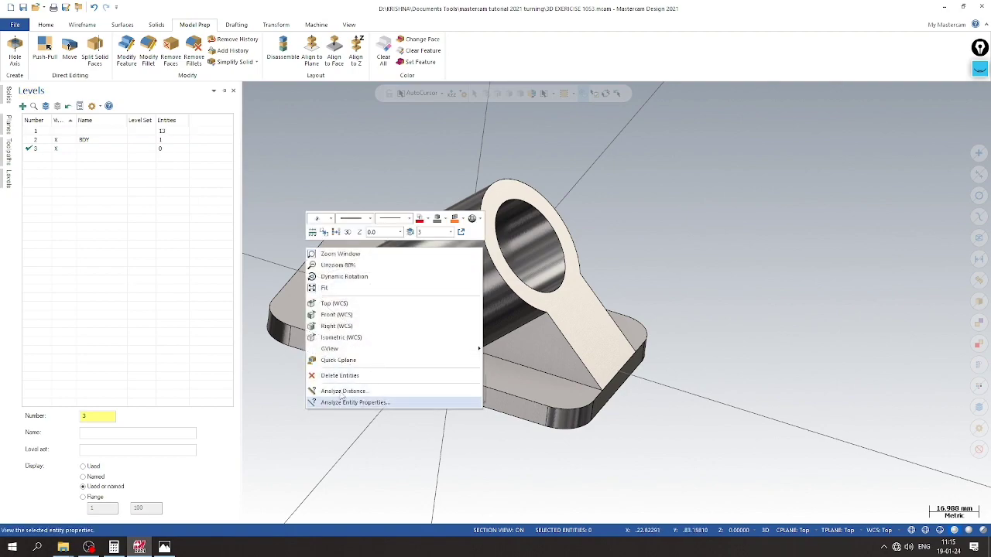
click(333, 357)
click(544, 361)
Step: Create edge curves along the three edges of the rib's triangular side face with Curve On One Edge
click(82, 24)
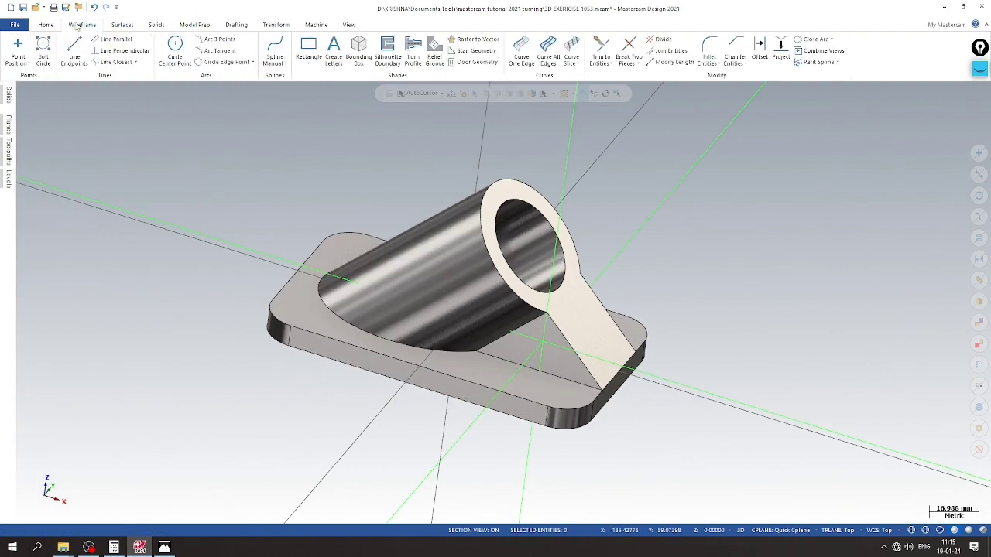
click(522, 57)
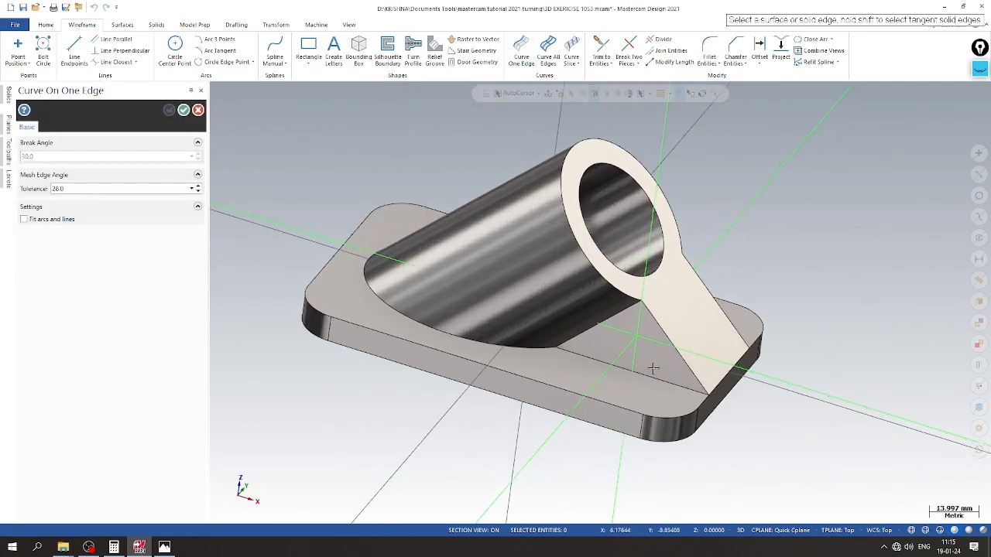
scroll(615, 316, up, 3)
click(656, 306)
click(656, 385)
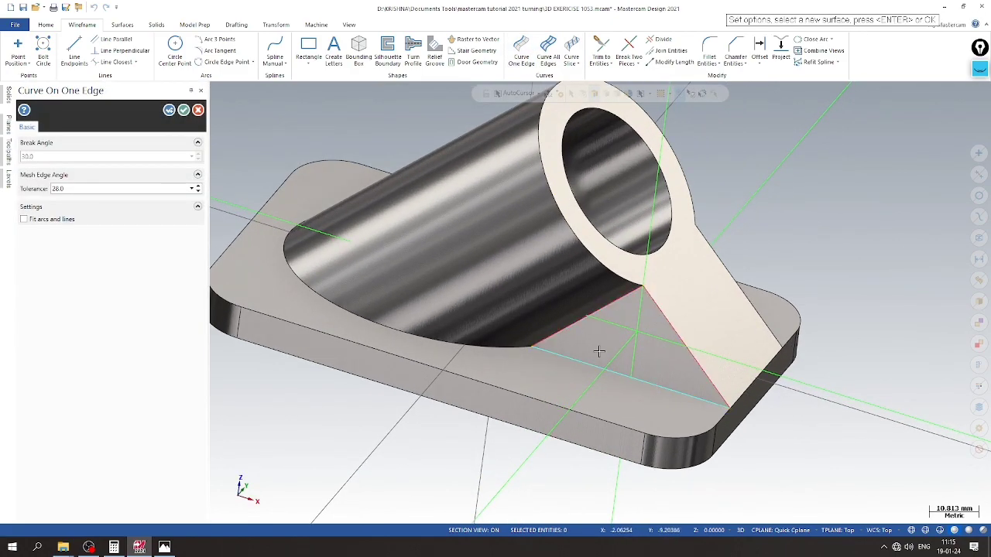
click(184, 110)
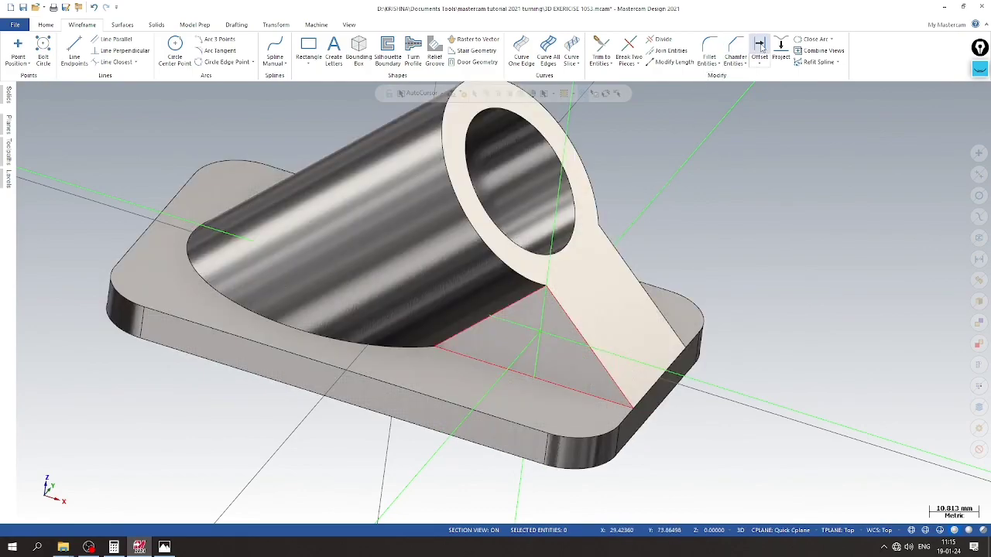
Step: Offset a copy of the rib's outer sloping edge line 8 mm inward into the triangle, following the exercise drawing
click(759, 48)
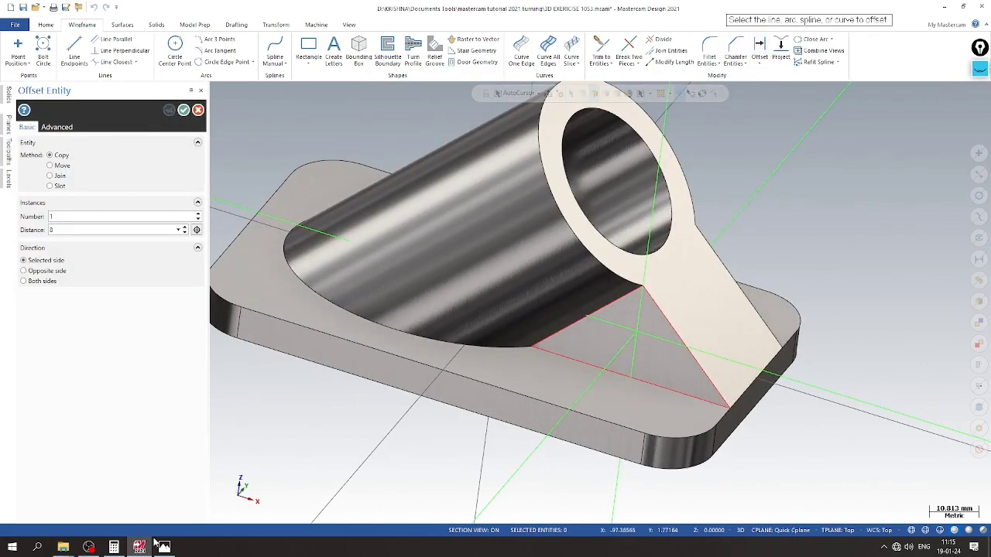
click(165, 547)
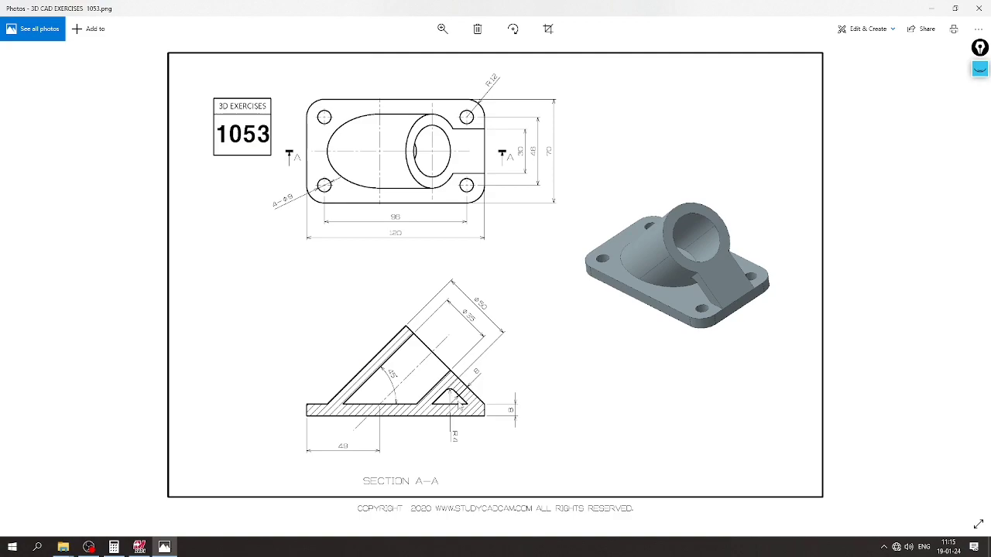
click(172, 546)
click(664, 313)
click(652, 325)
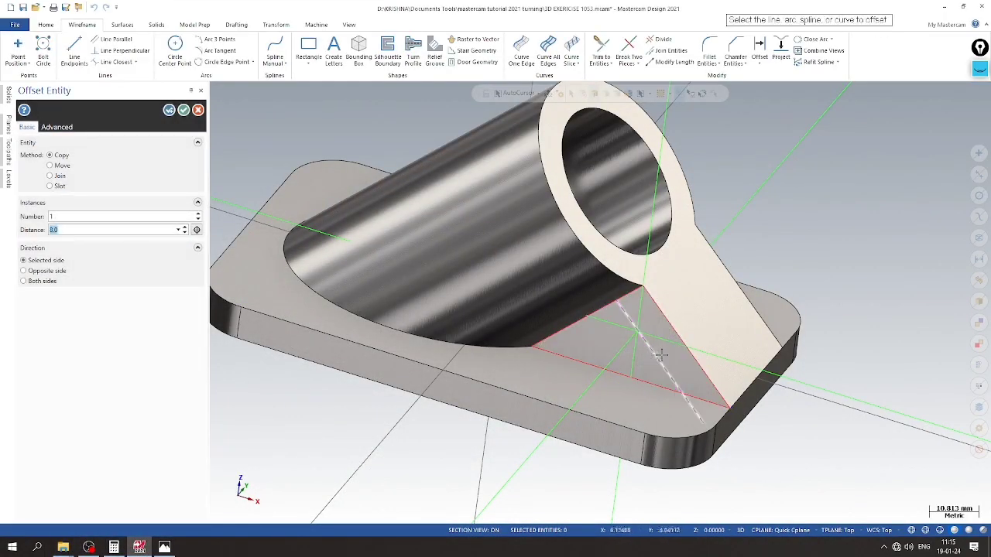
scroll(654, 351, up, 1)
scroll(557, 326, down, 1)
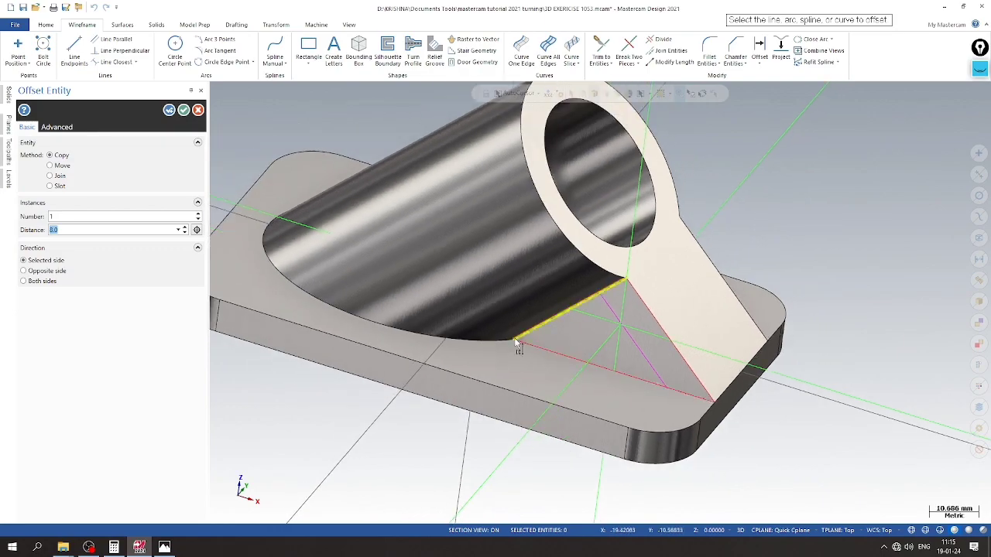
click(183, 110)
Step: Trim the offset line and the triangle's base line to each other, and delete the original outer sloping line
scroll(533, 366, up, 2)
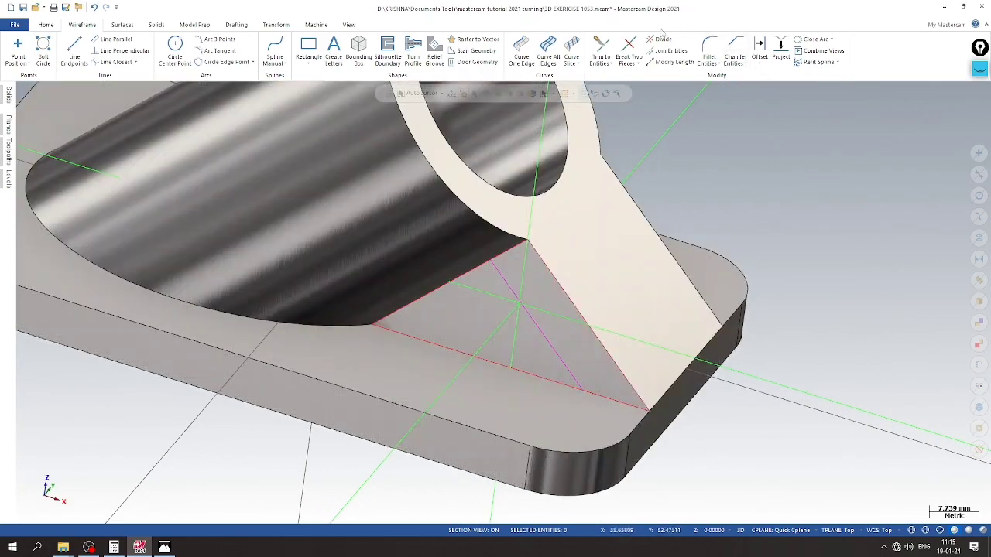
click(601, 47)
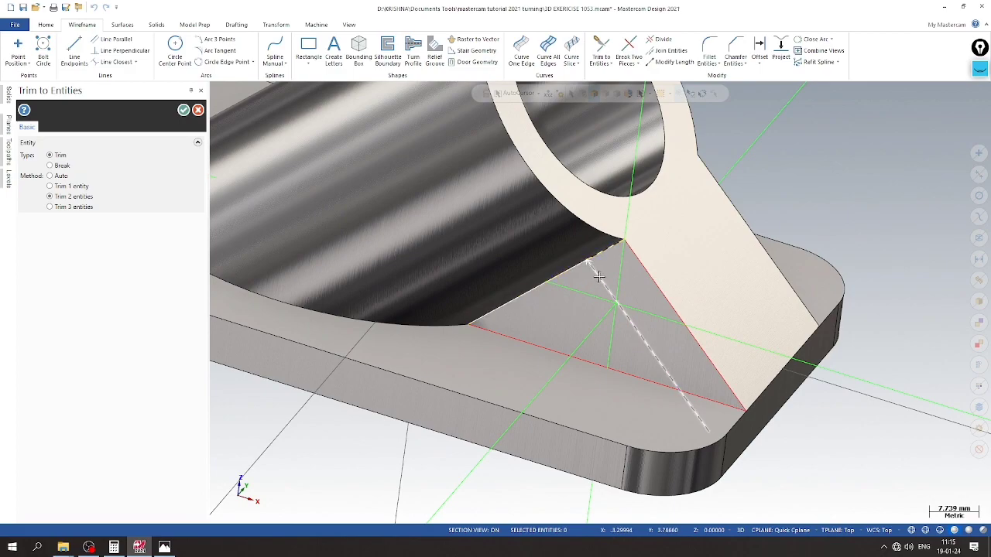
click(641, 334)
click(655, 380)
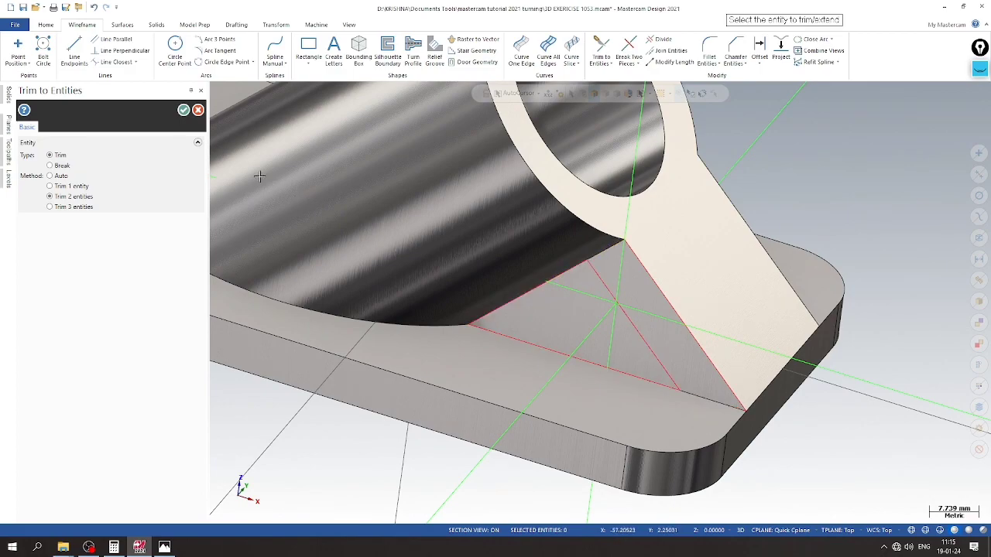
click(184, 110)
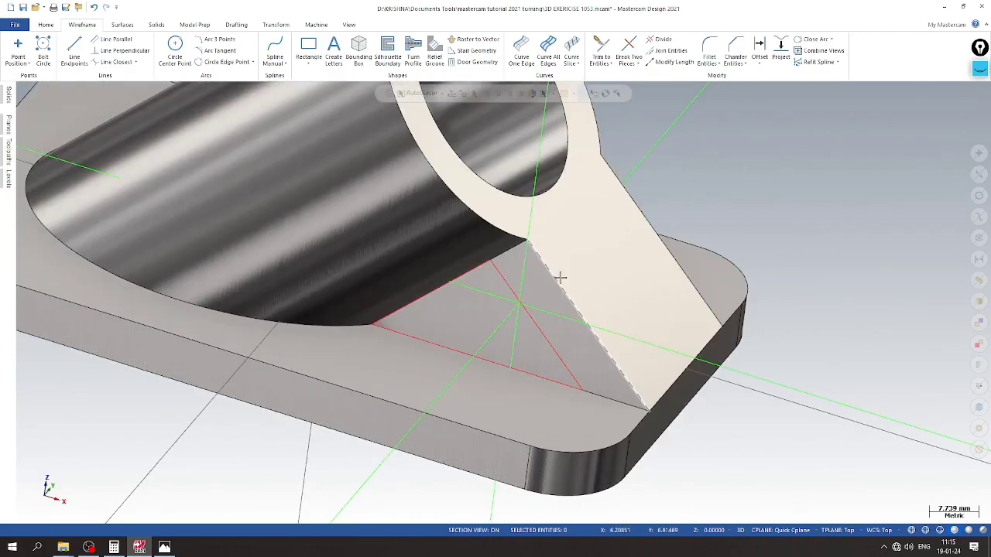
click(559, 274)
right_click(560, 274)
click(593, 405)
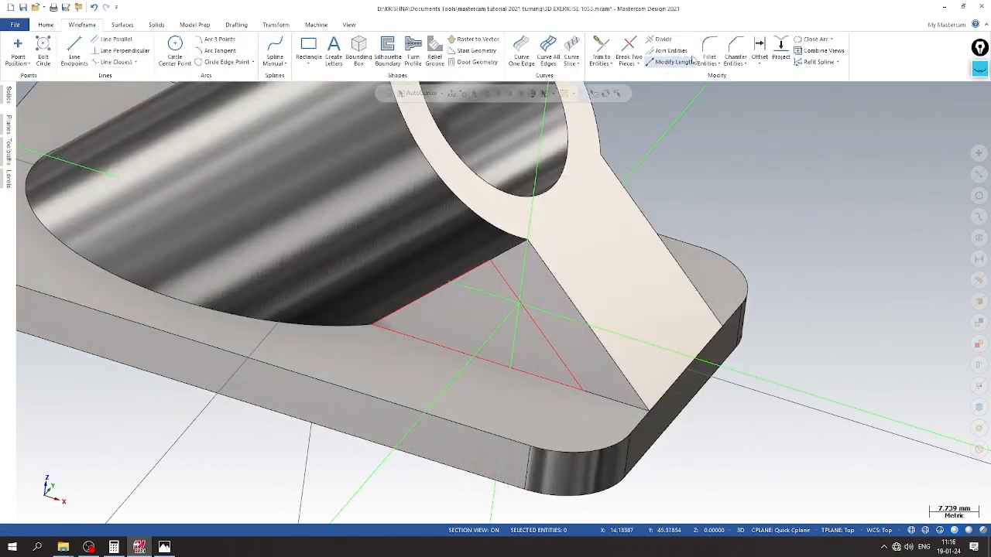
Step: Fillet the upper corner between the tube-side line and the offset line with a 4 mm radius, trimming the entities
click(709, 54)
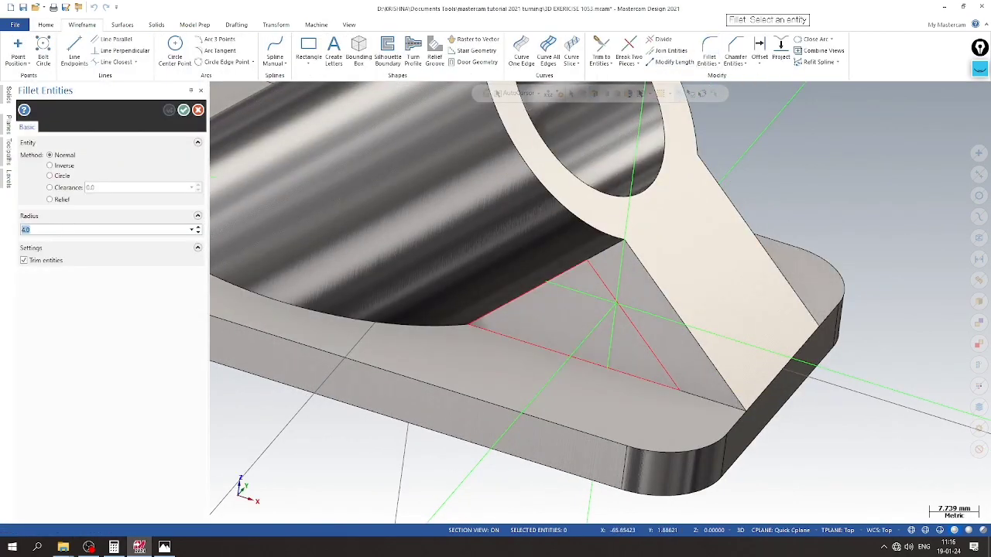
key(Return)
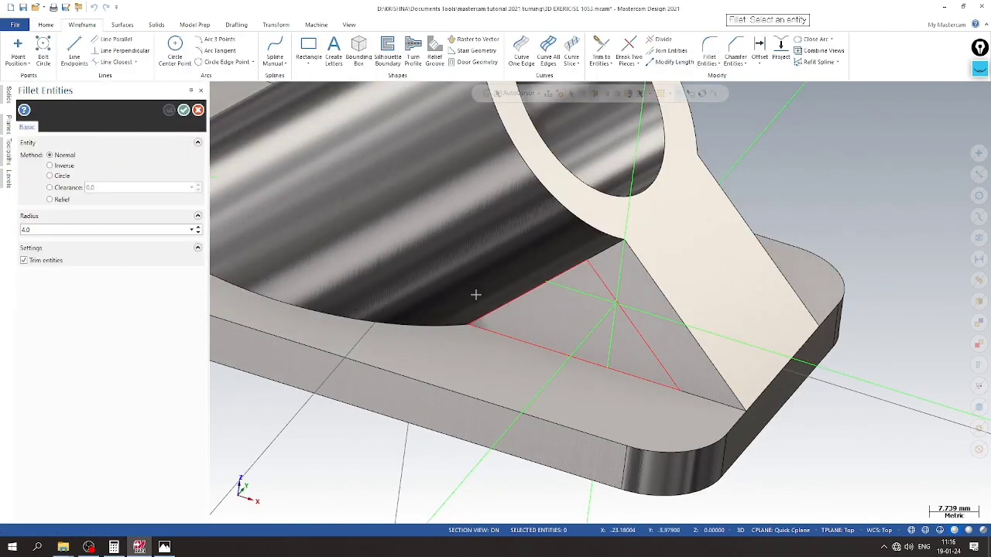
click(586, 272)
click(595, 280)
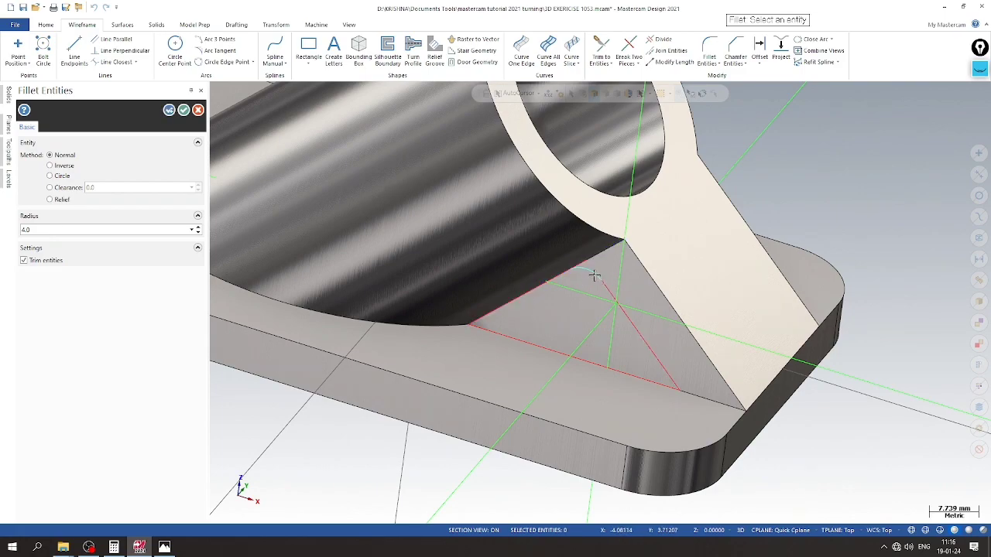
click(184, 110)
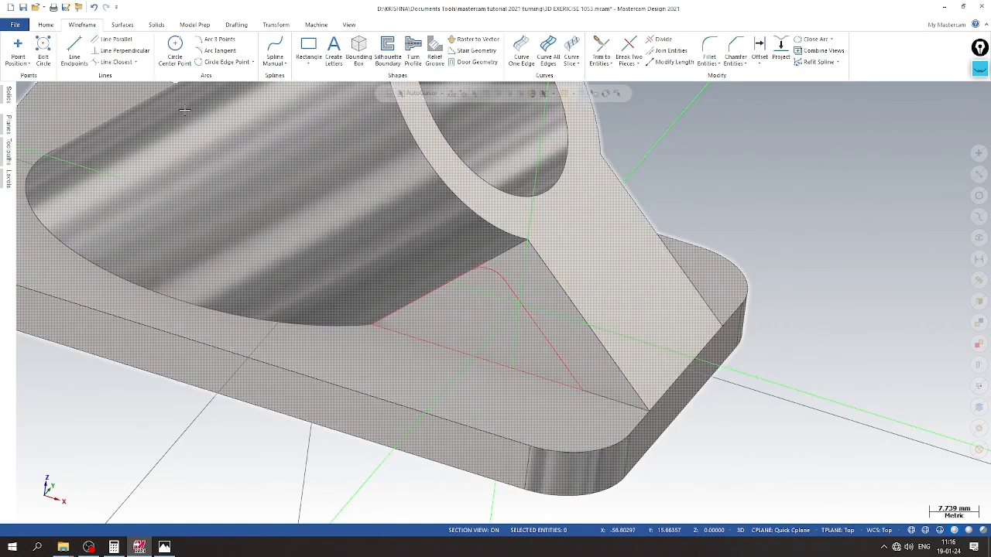
Step: Trim the tube-side edge line back to the fillet arc to close the triangular profile
click(602, 54)
scroll(544, 276, up, 5)
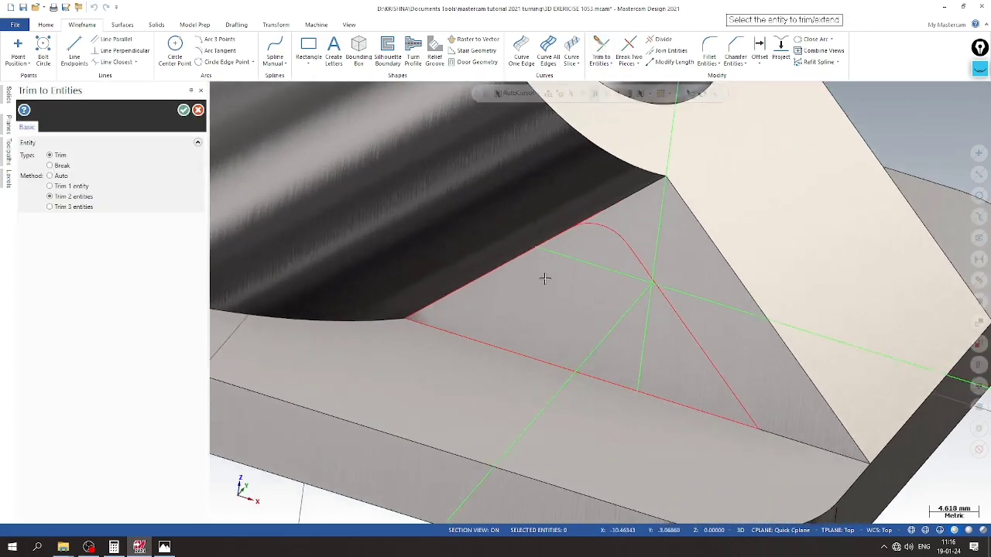
click(568, 205)
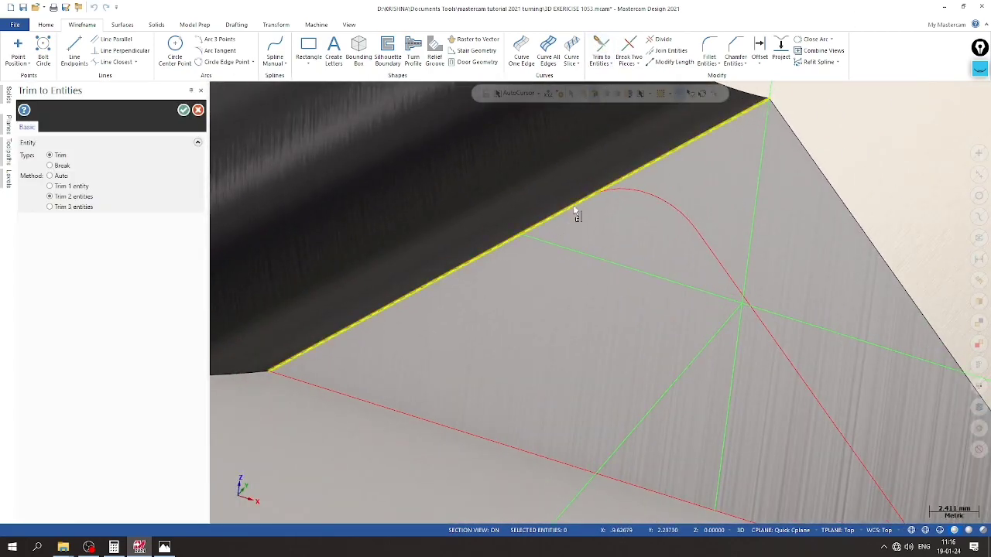
click(631, 189)
scroll(630, 188, down, 5)
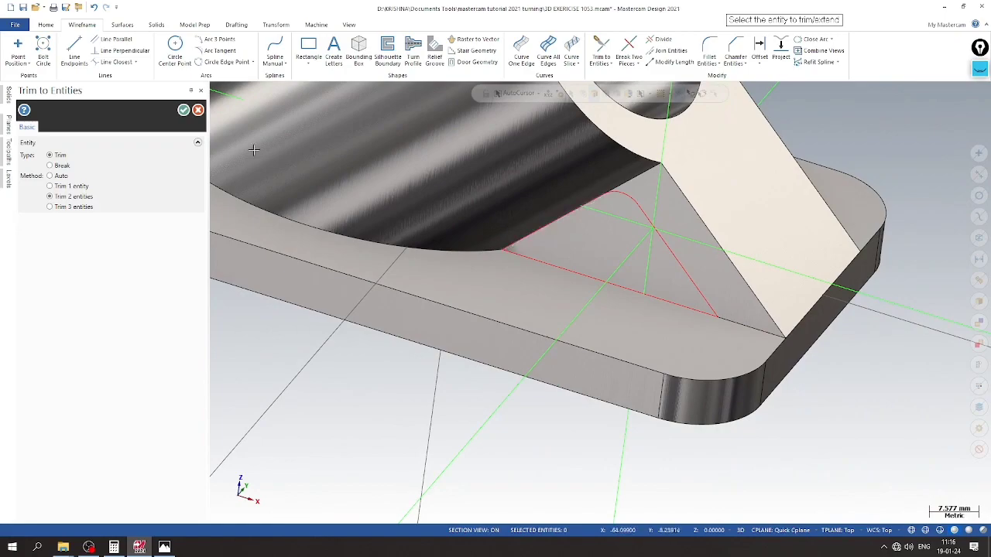
click(183, 110)
Step: Extrude the rounded triangular profile 31 mm through the rib in one direction as a cut body
scroll(486, 258, down, 3)
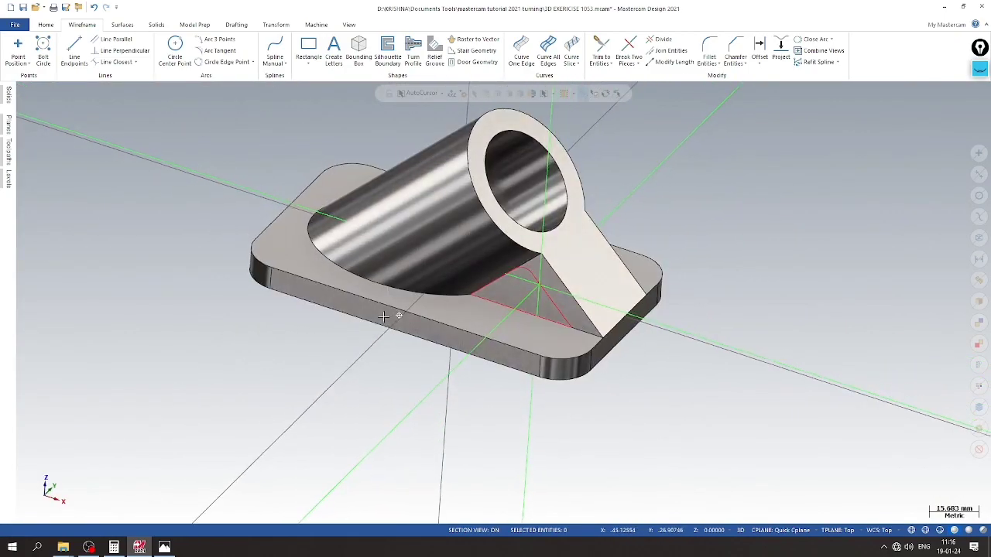
click(156, 25)
click(99, 51)
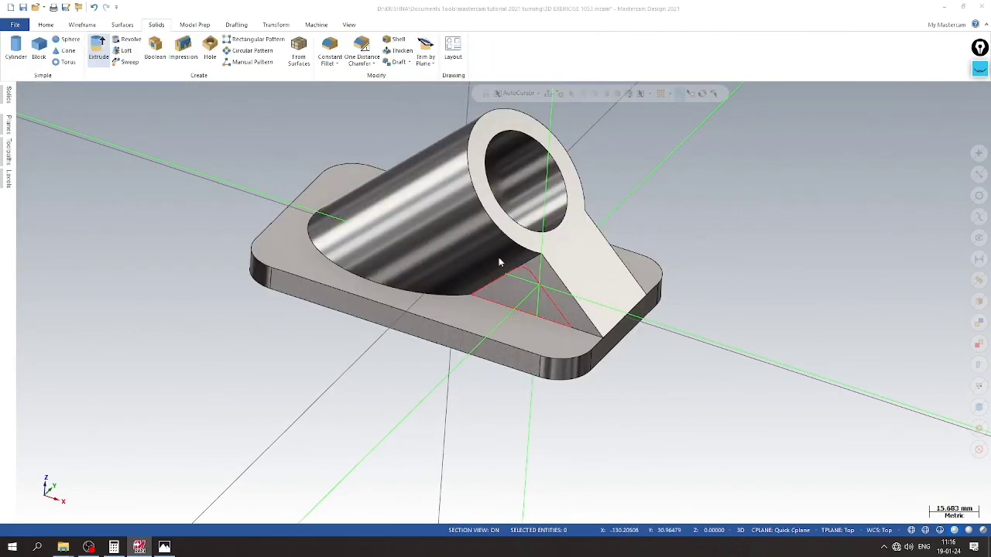
click(654, 299)
click(186, 441)
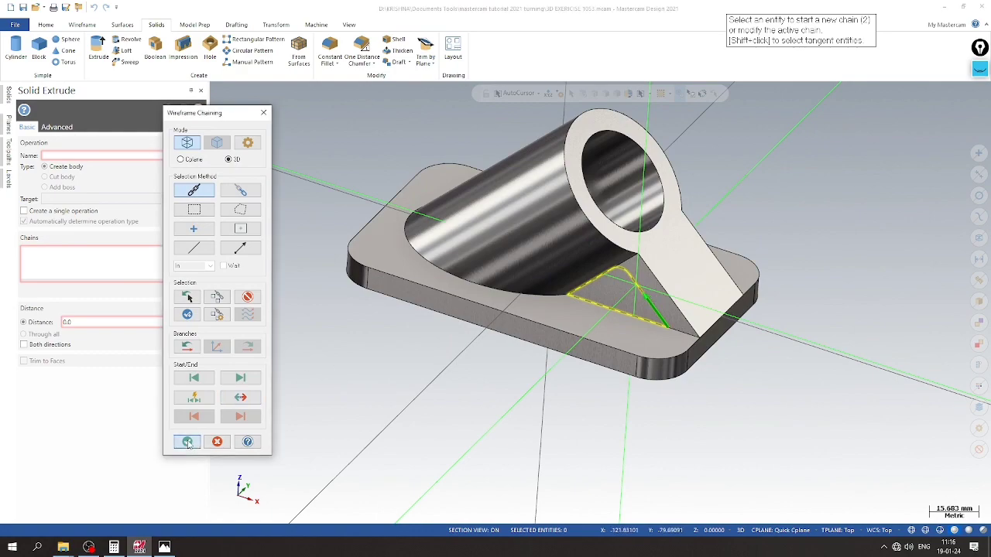
click(35, 347)
click(170, 290)
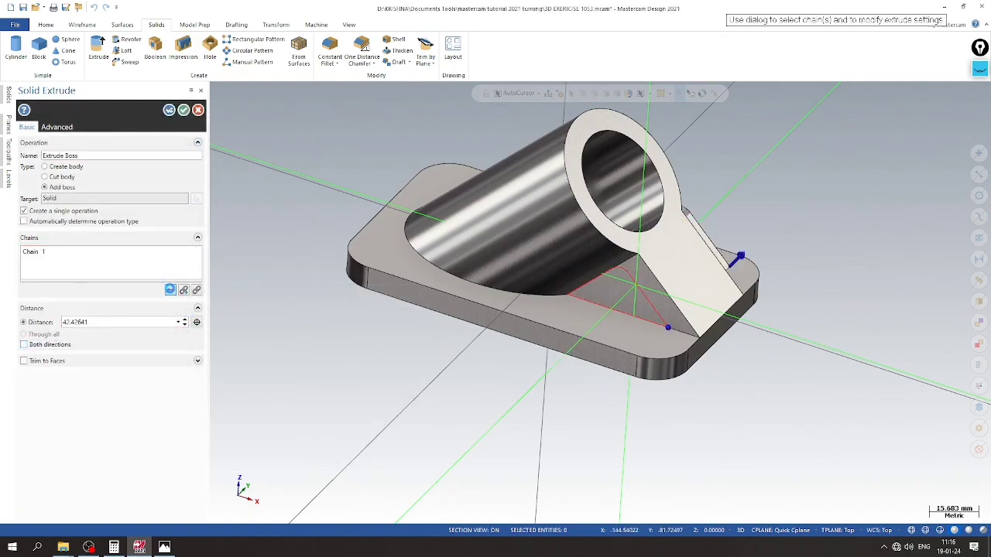
click(134, 324)
text(31.0)
click(61, 177)
middle_drag(634, 358, 465, 340)
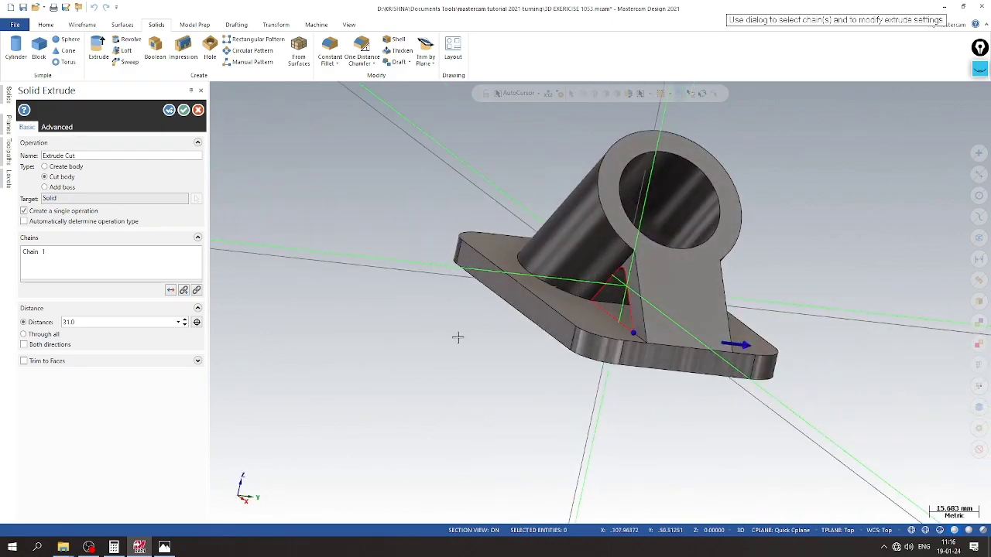
click(184, 110)
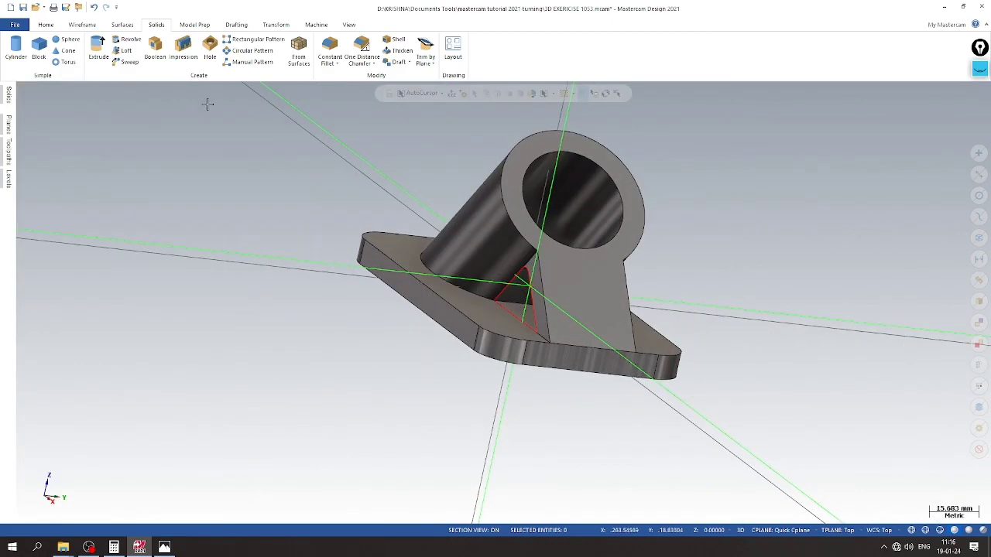
Step: Hide the cut profile's wireframe on level 3 and save the file
click(7, 180)
click(38, 148)
middle_drag(321, 220, 513, 335)
scroll(507, 384, down, 3)
click(24, 8)
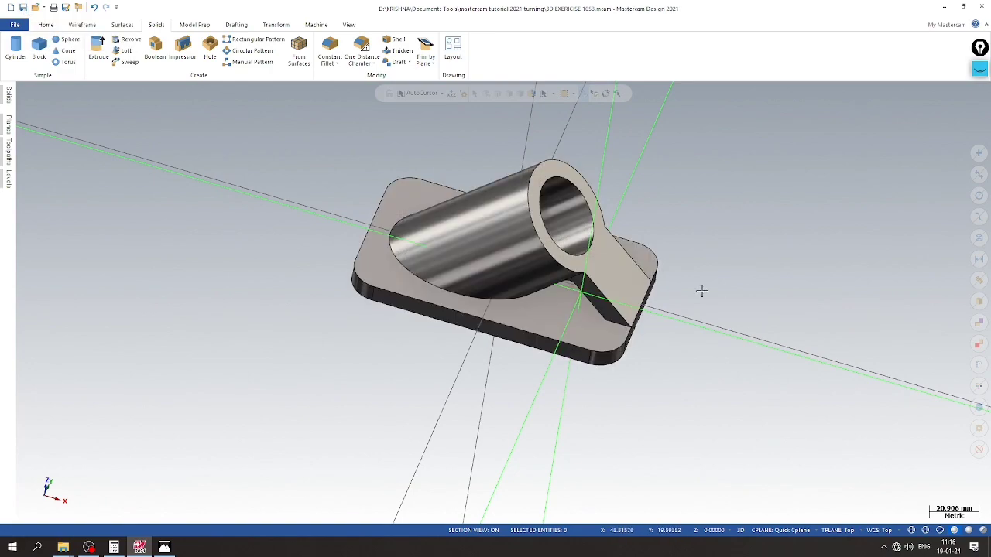
Step: Orient the view to Top and set the construction plane back to Top
right_click(741, 289)
click(762, 349)
click(781, 531)
click(777, 420)
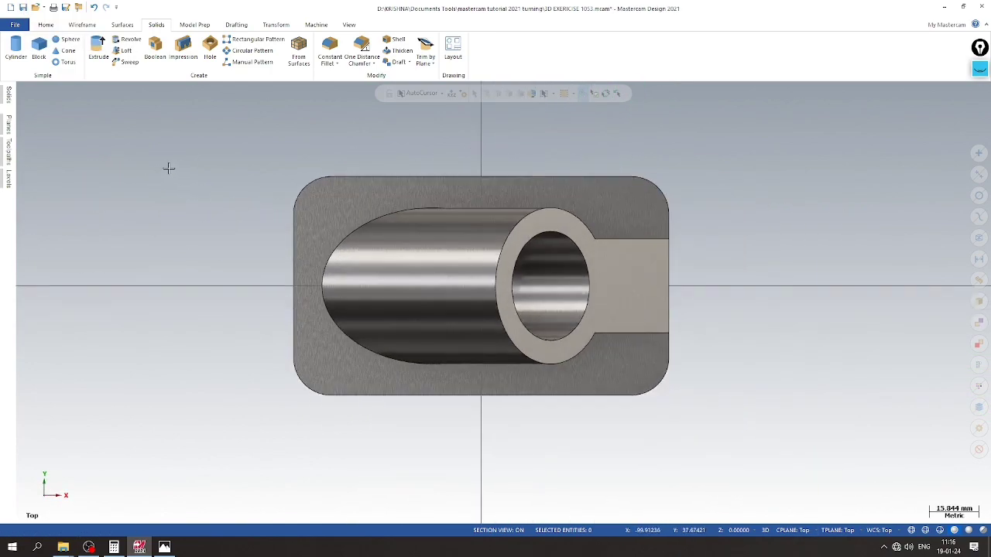
Step: Switch to the exercise drawing in Photos and check the base plate's mounting hole dimensions
scroll(169, 168, down, 1)
click(164, 547)
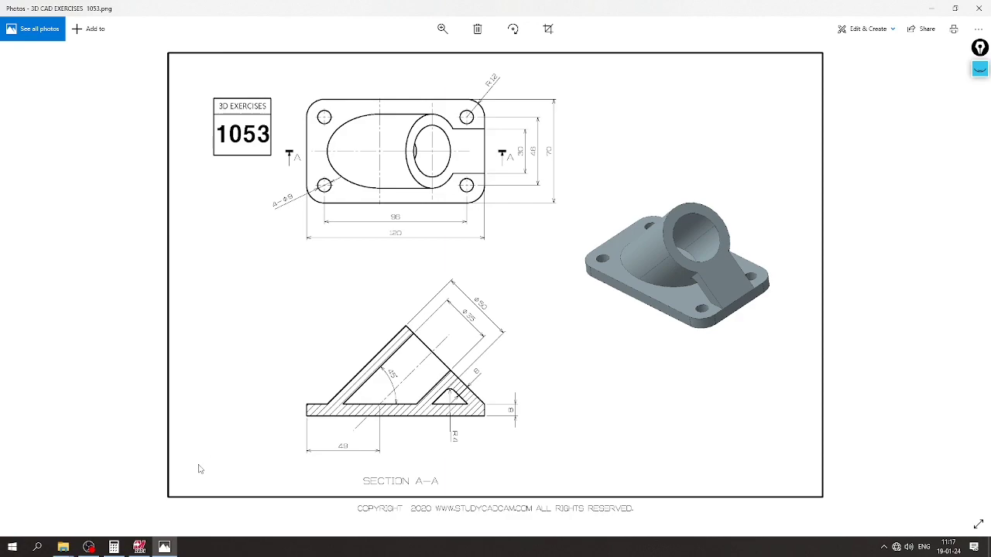
click(166, 546)
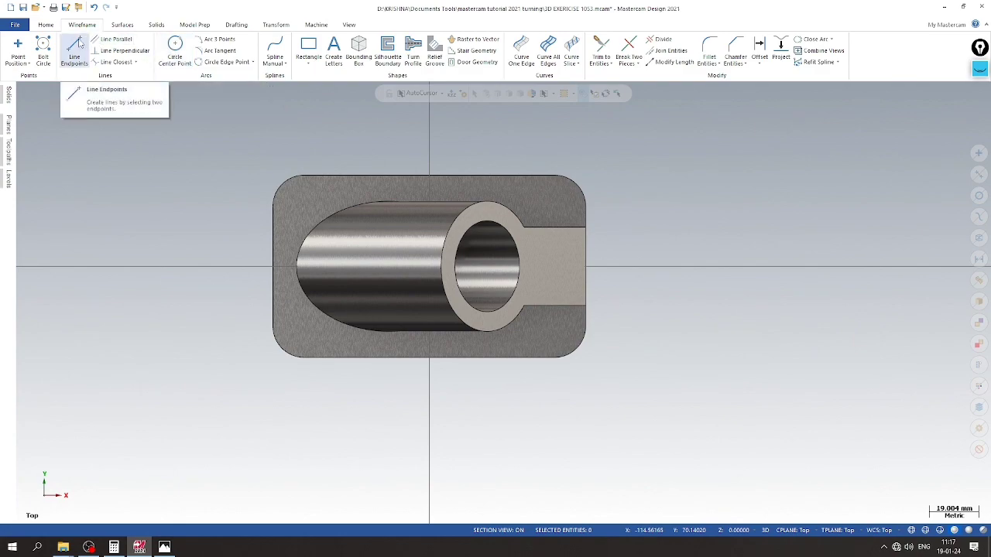
click(165, 547)
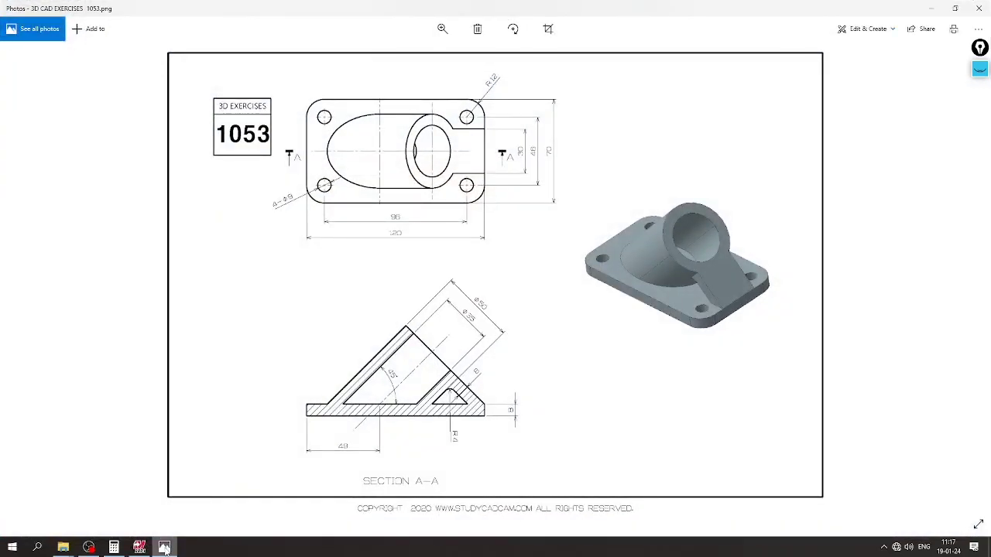
Step: Return to Mastercam and place a rectangle centered on the origin, with its fillet radius set to 0
click(165, 547)
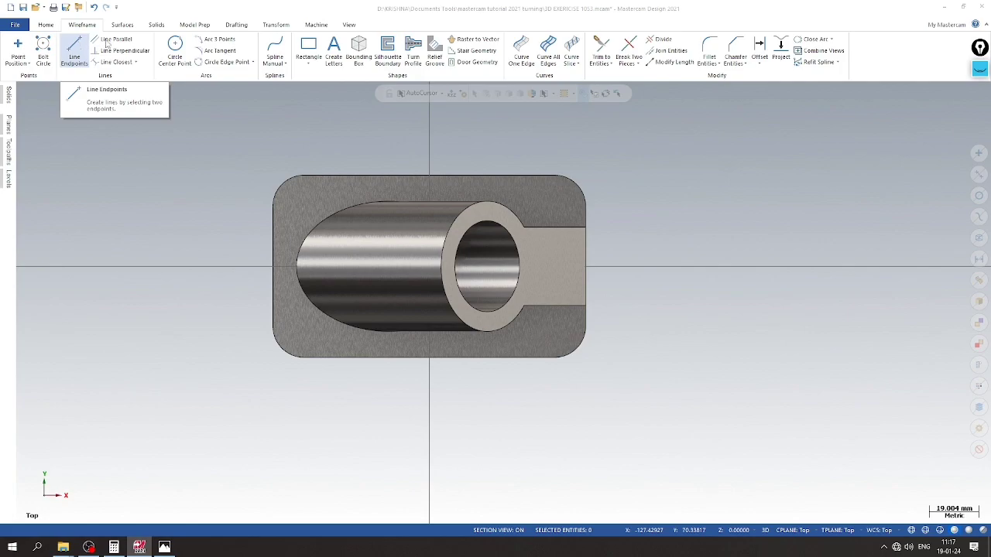
click(308, 63)
click(325, 84)
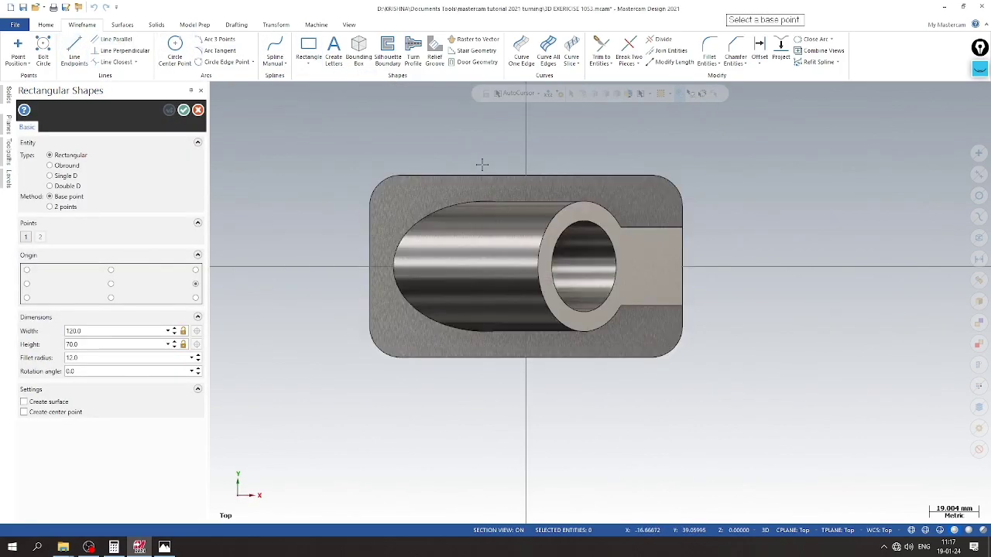
click(526, 266)
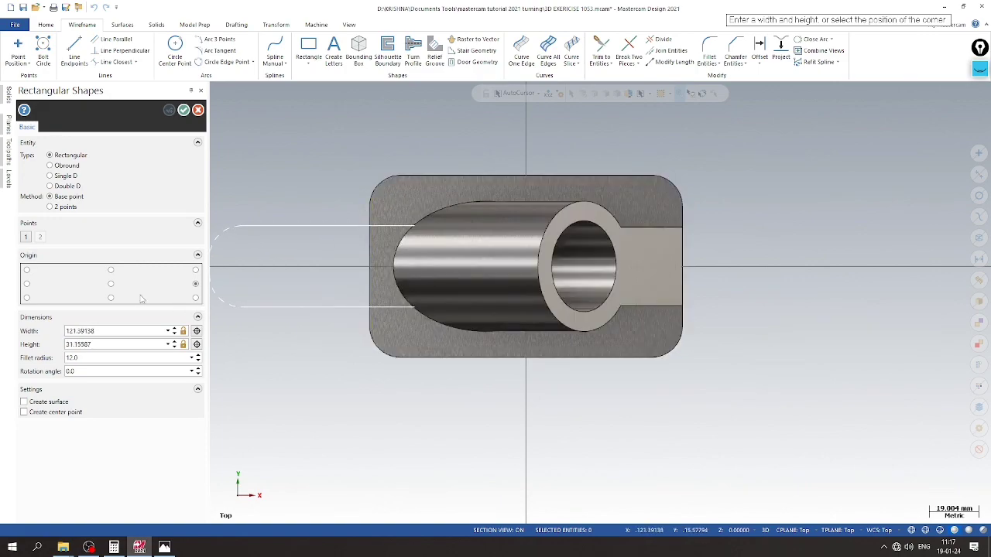
click(111, 284)
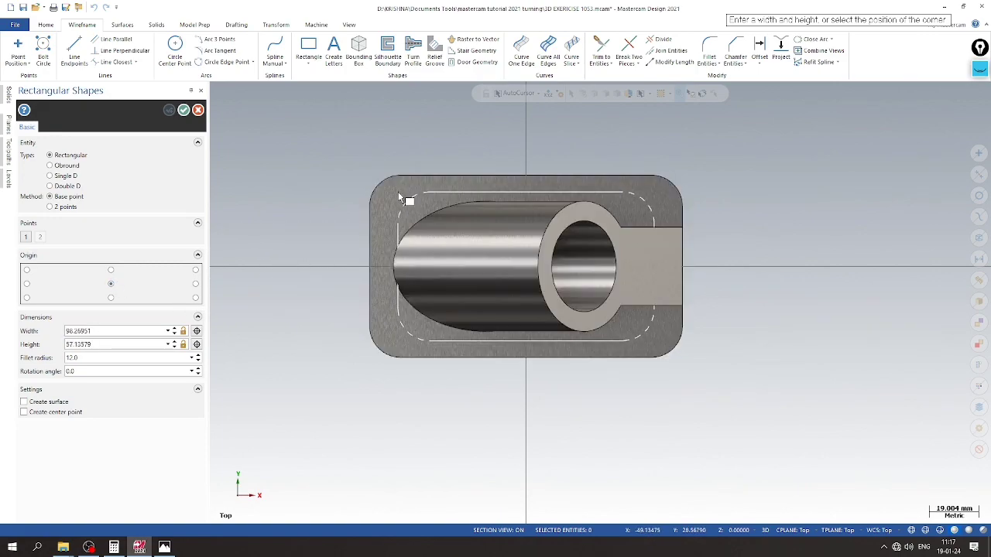
click(398, 192)
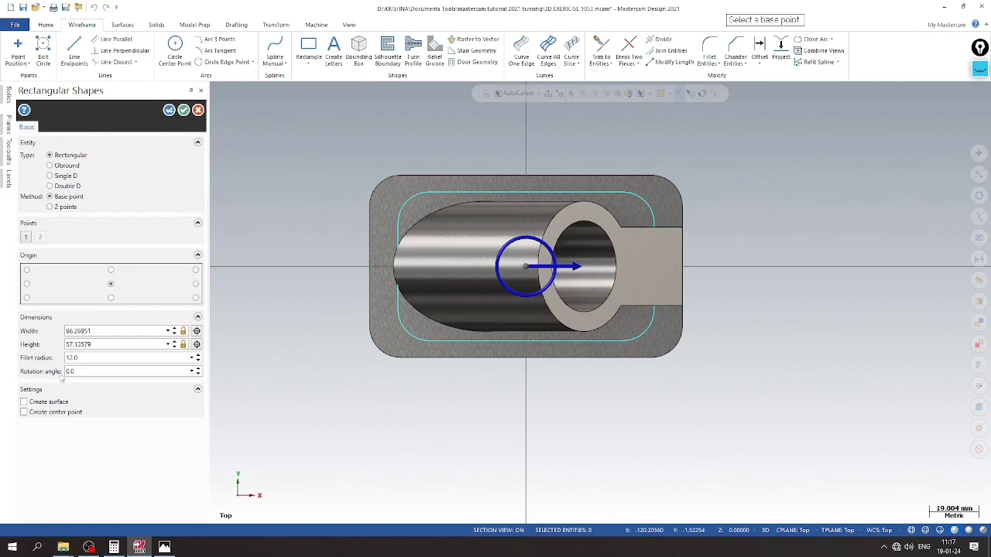
key(Return)
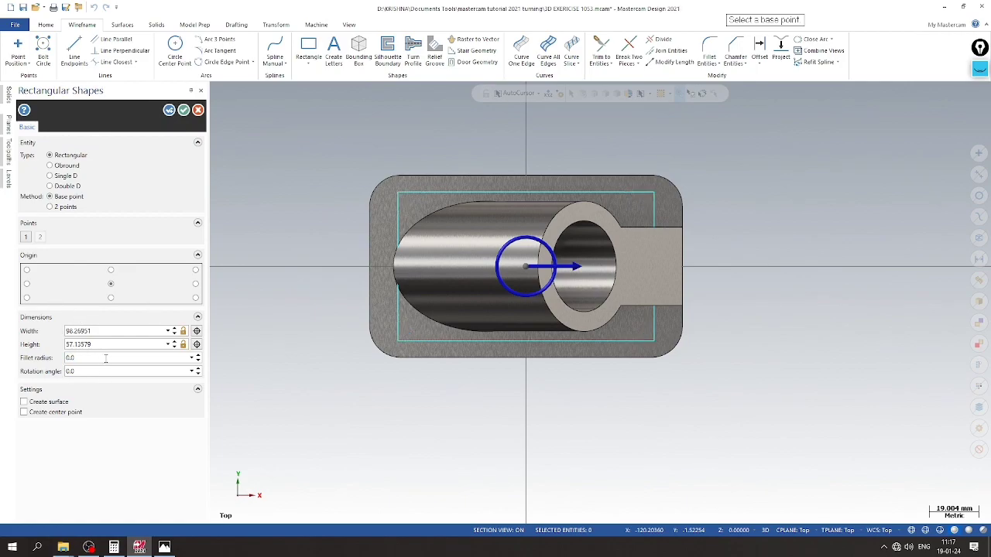
Step: Set the rectangle's width to 96 mm and height to 46 mm, and accept it
click(113, 330)
text(96)
key(Return)
click(101, 344)
text(4)
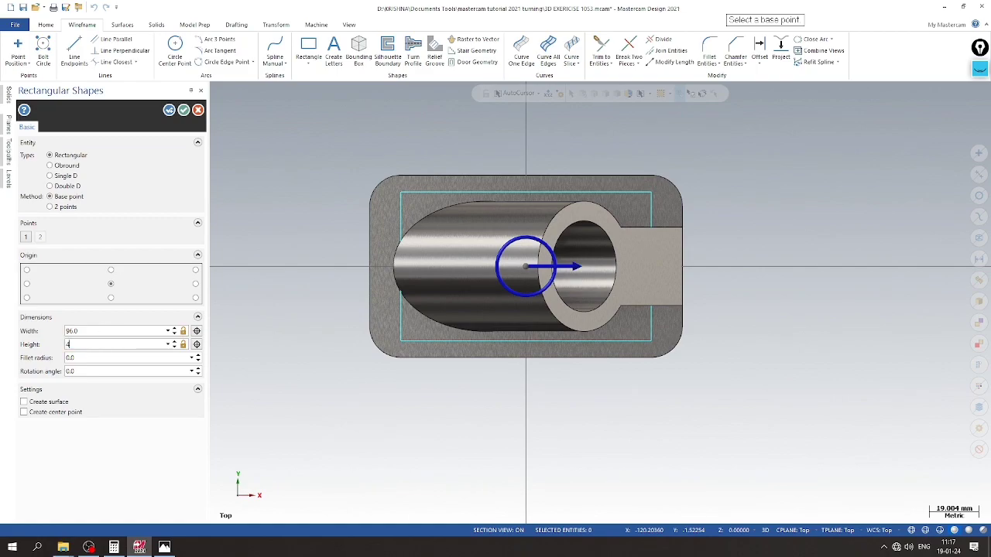
text(6)
key(Return)
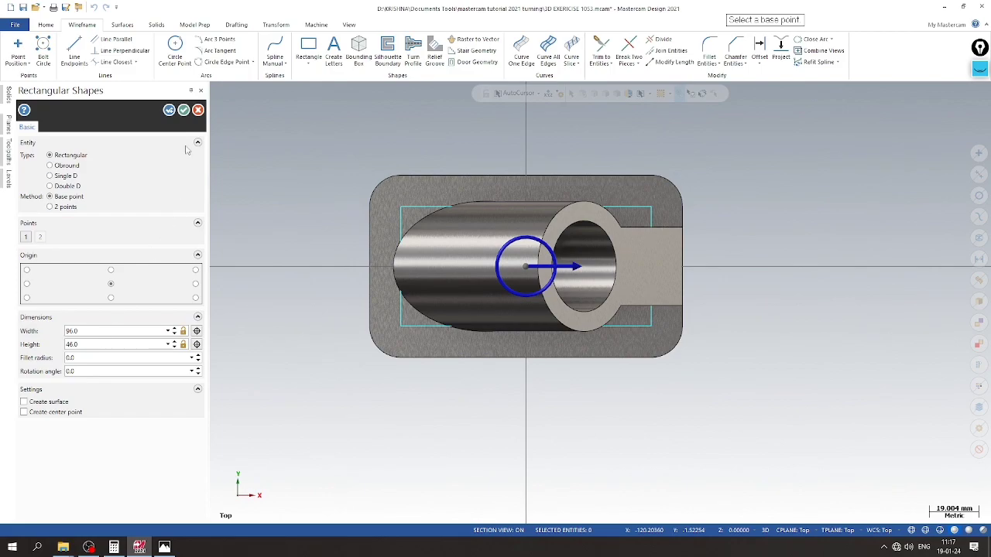
click(184, 111)
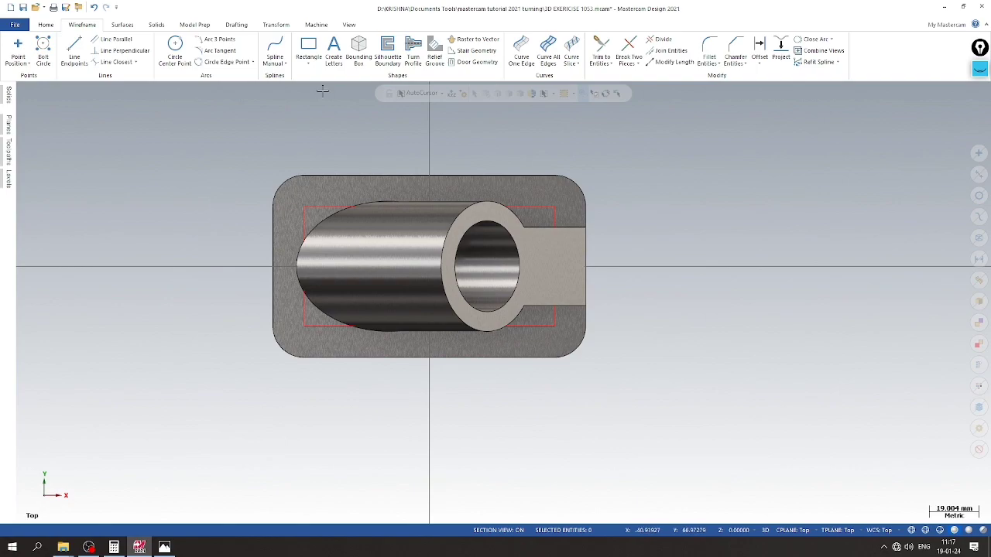
Step: Create a point at each of the four corners of the 96 x 46 mm rectangle
click(23, 46)
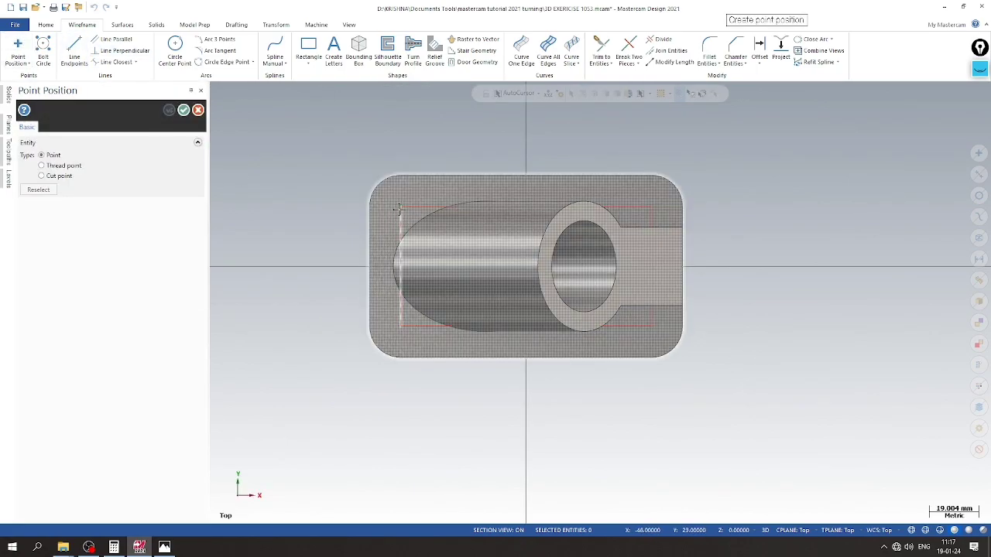
click(401, 208)
click(401, 326)
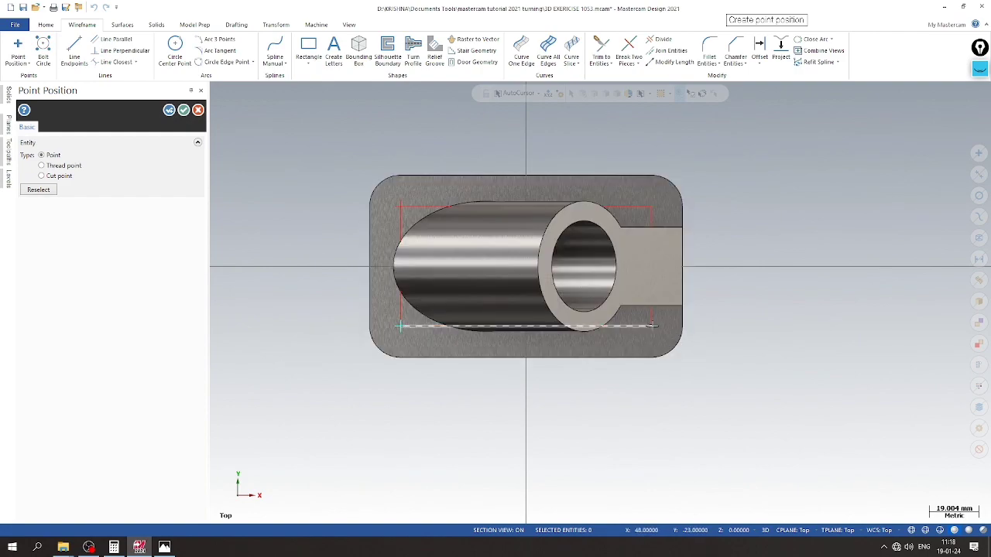
click(651, 207)
click(184, 110)
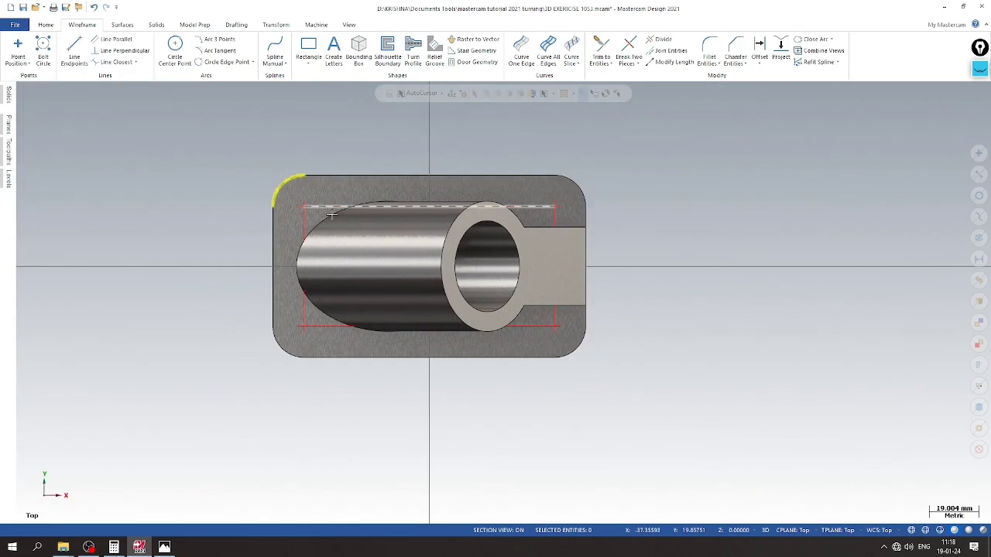
Step: Delete the four lines of the layout rectangle, keeping only its corner points
click(332, 207)
click(313, 282)
click(327, 326)
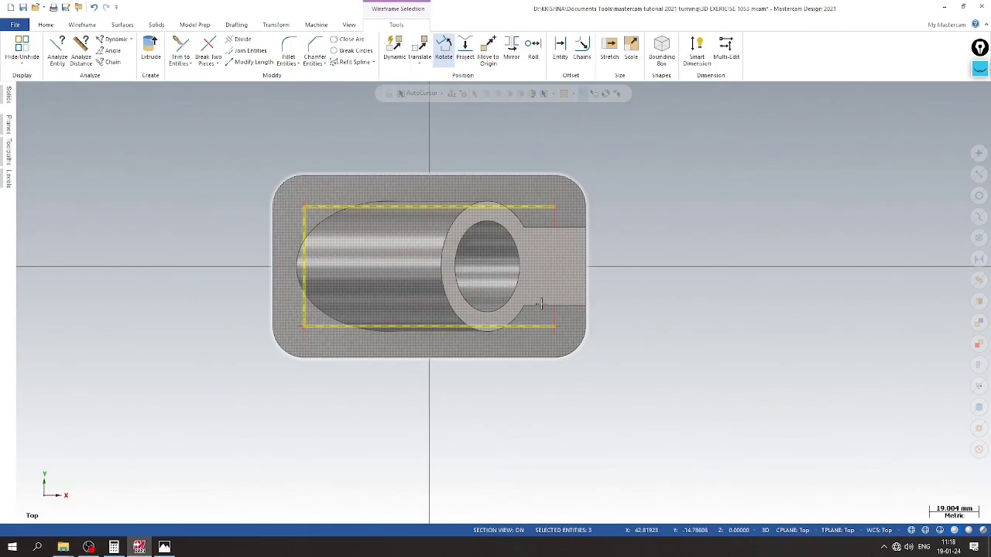
click(555, 241)
right_click(560, 218)
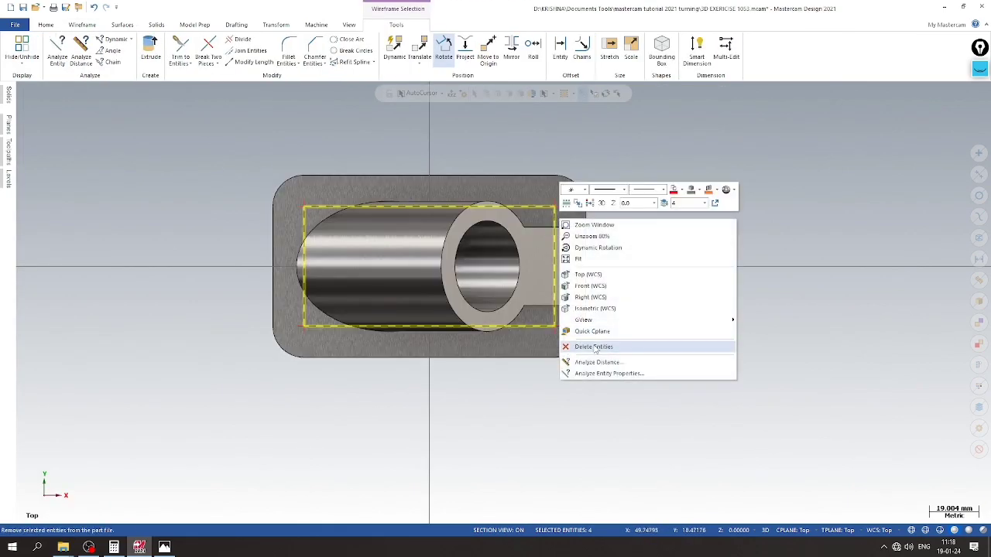
click(593, 347)
Step: Start a simple solid Hole operation on the bracket and position it at the four corner points
scroll(269, 267, up, 2)
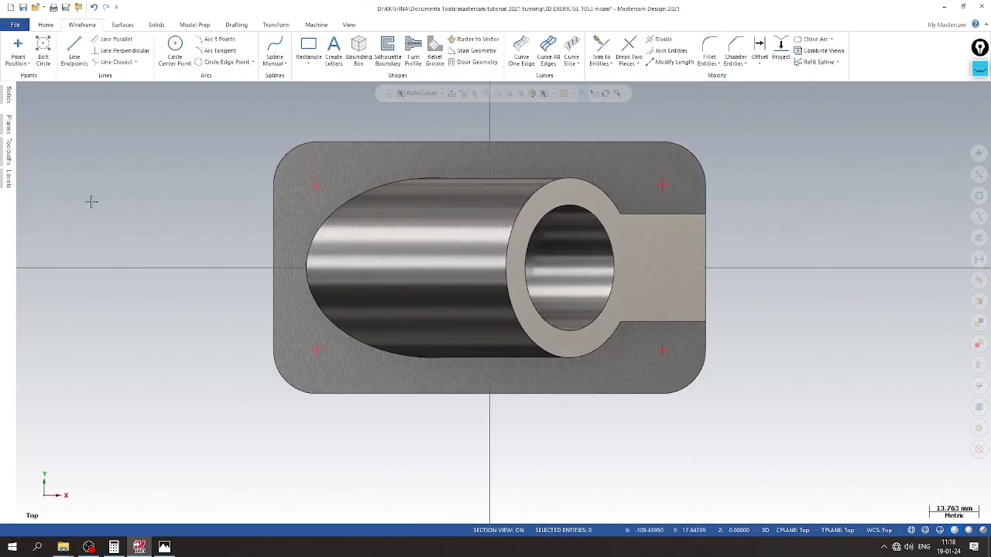
click(155, 25)
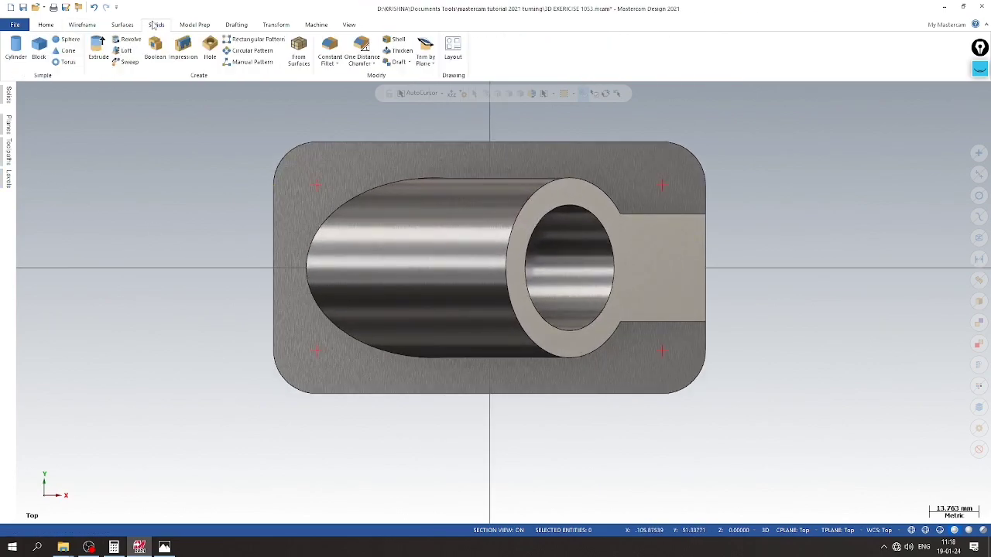
click(209, 43)
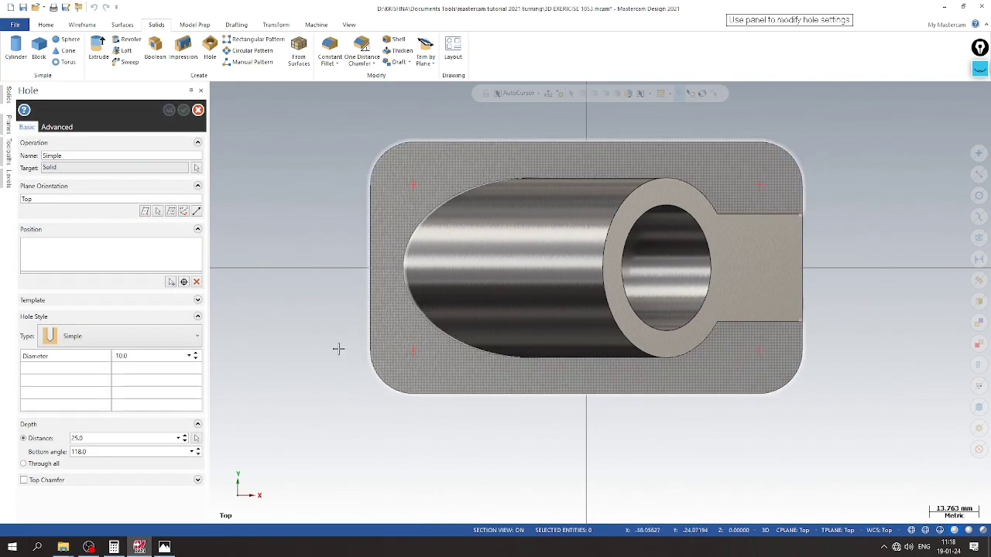
click(171, 282)
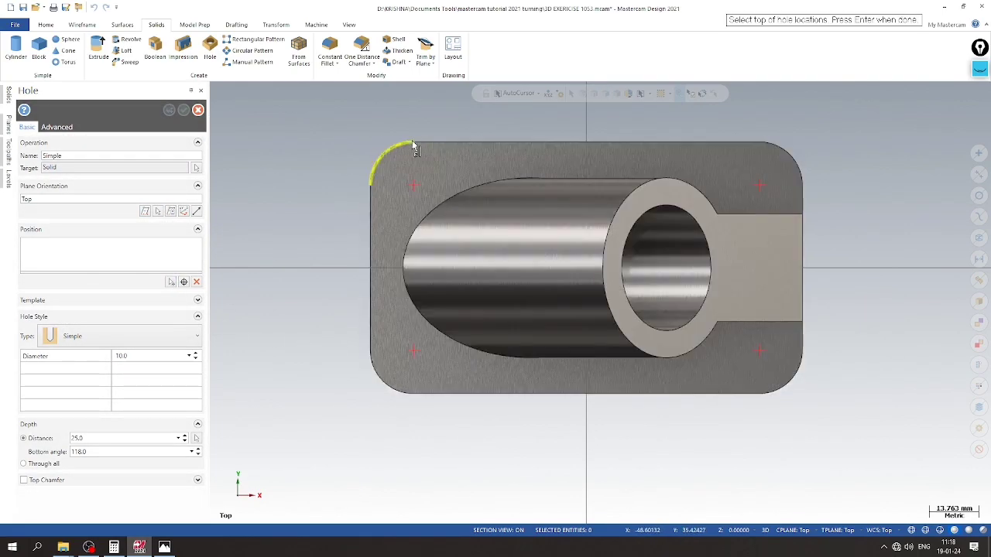
drag(283, 111, 827, 456)
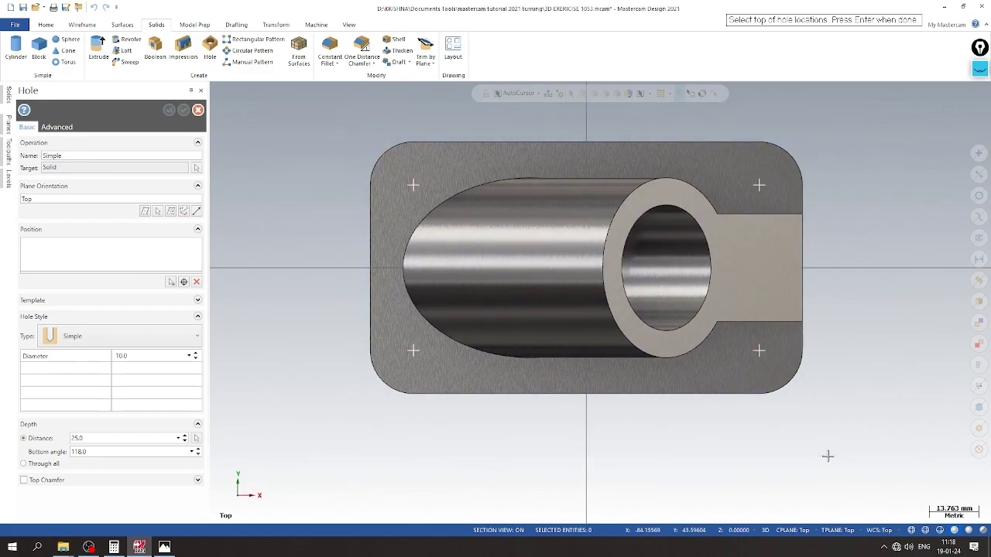
key(Return)
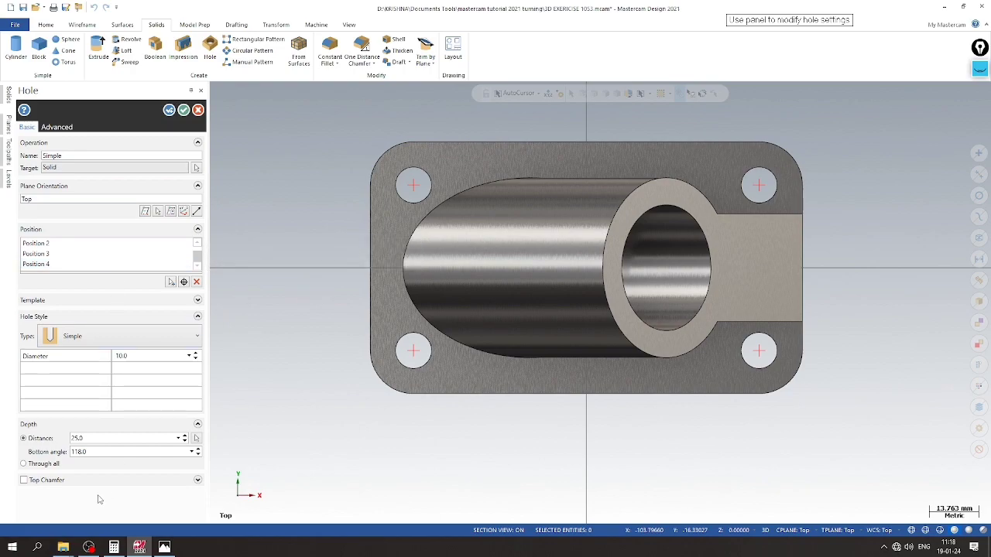
Step: Check the hole callout on the exercise drawing, then set the hole diameter to 9 mm with a top chamfer enabled
click(166, 547)
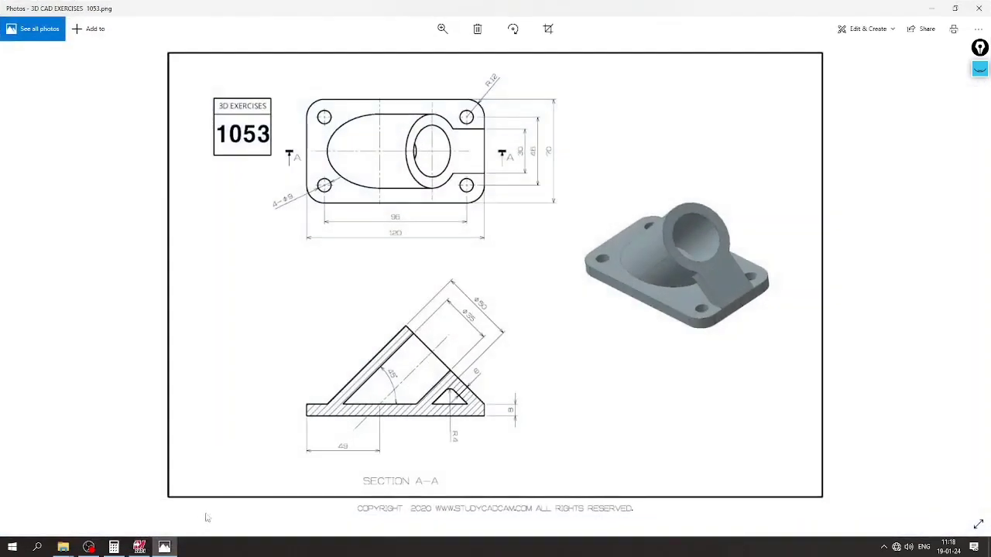
click(164, 546)
click(196, 359)
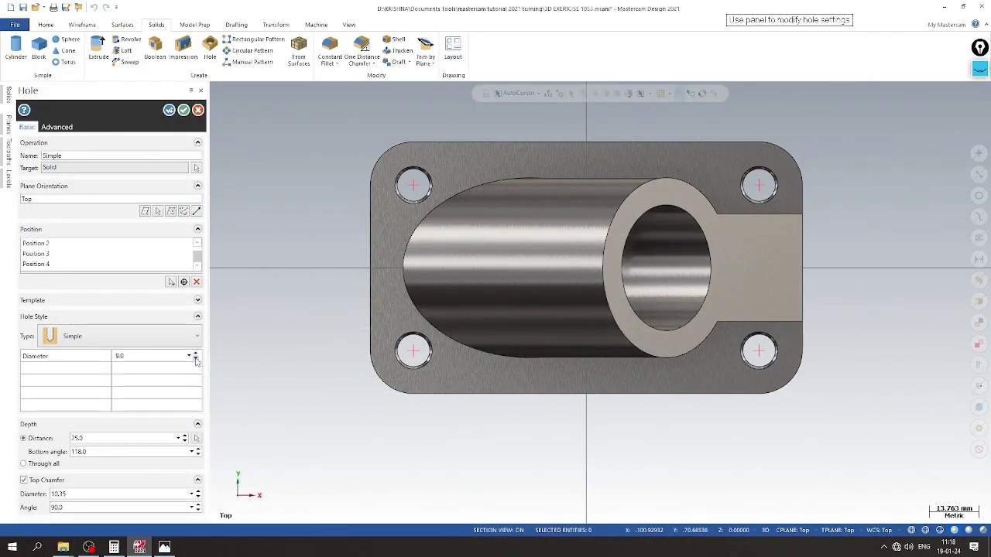
Step: Inspect the four holes in the isometric view against the exercise drawing and accept the hole operation
right_click(312, 228)
click(343, 325)
scroll(585, 399, up, 1)
scroll(442, 320, down, 1)
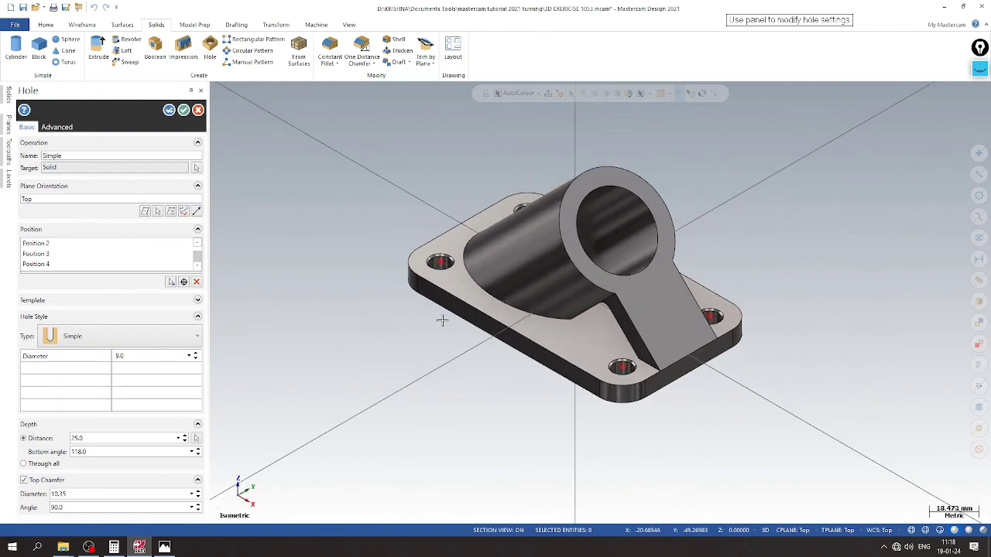
click(174, 548)
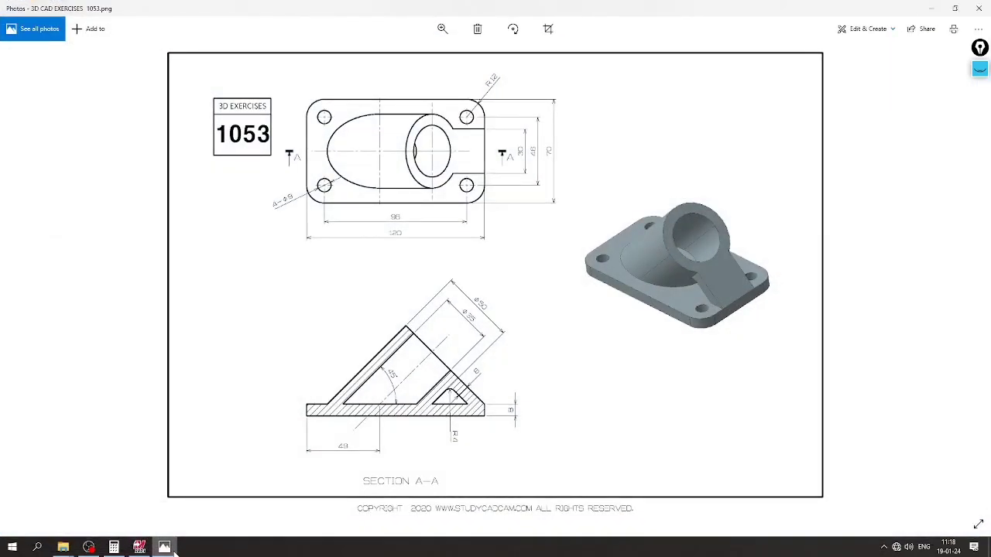
click(174, 547)
scroll(437, 317, up, 2)
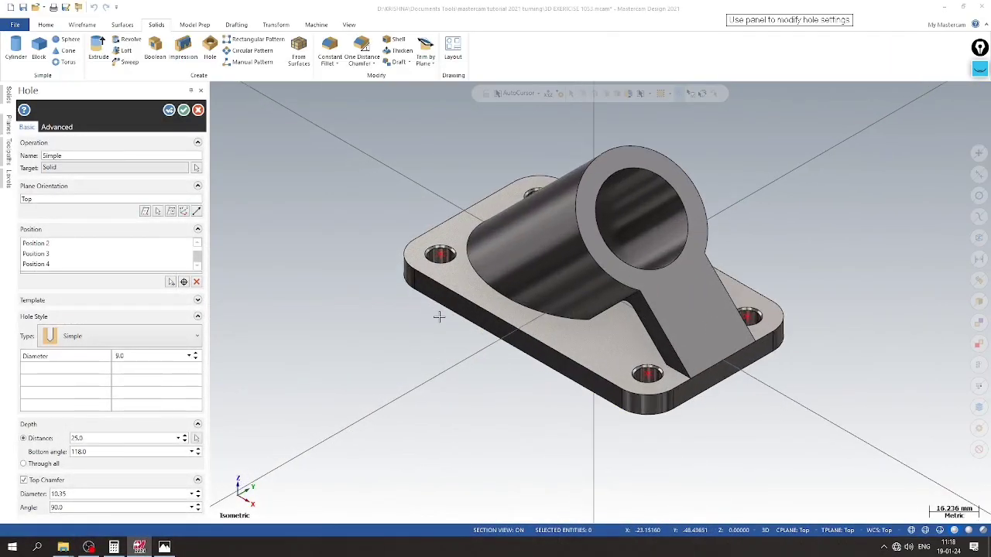
click(184, 110)
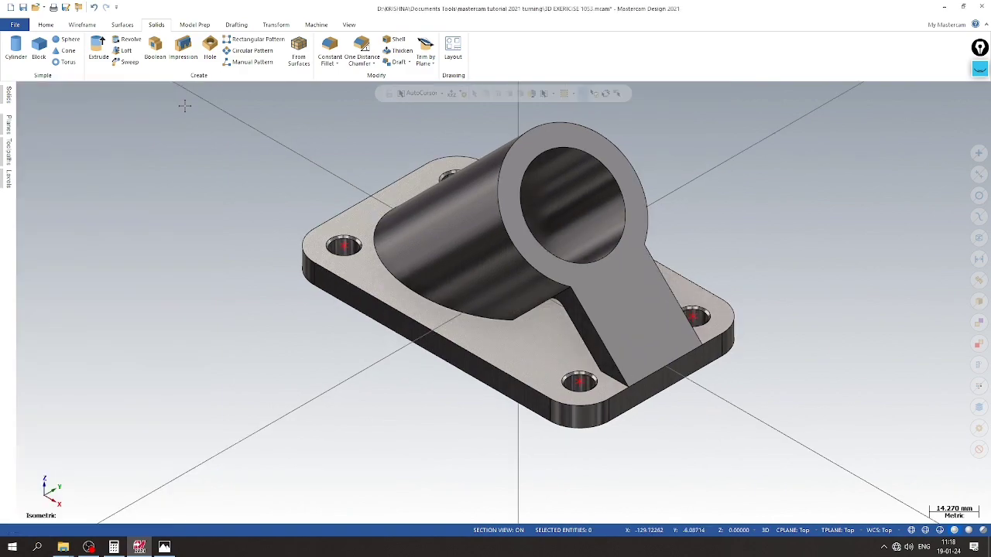
Step: Make level 2 the main level, hide the hole points on level 4, and save the file
click(8, 174)
click(29, 140)
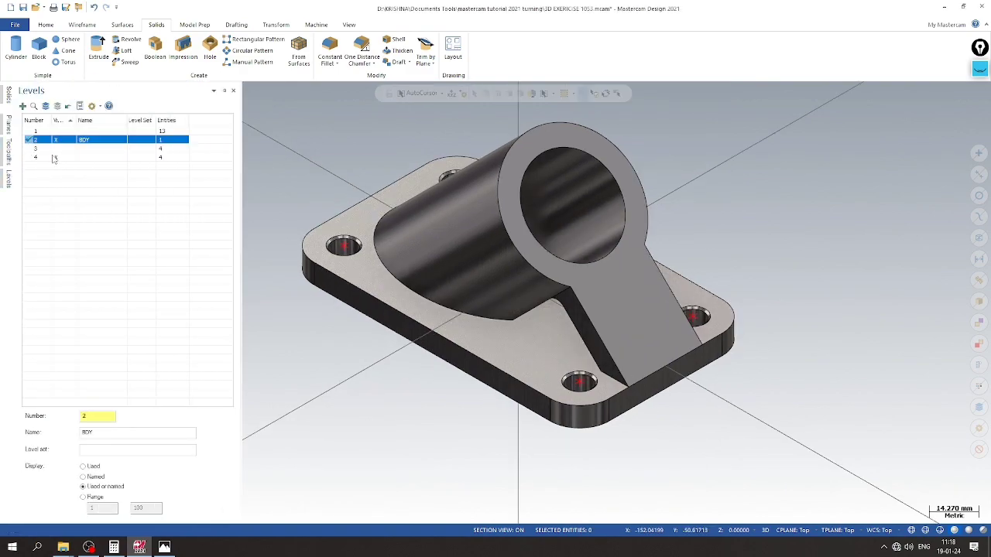
click(55, 157)
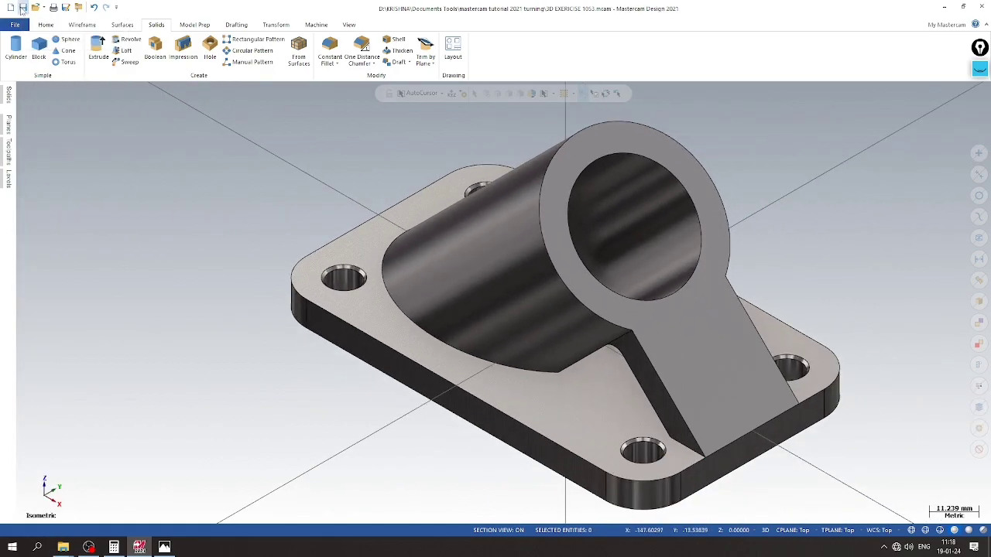
Step: Examine the finished bracket from several angles and compare it with the exercise drawing in Photos
mouse_move(333, 364)
middle_down()
mouse_move(349, 299)
mouse_move(503, 263)
middle_up()
click(164, 548)
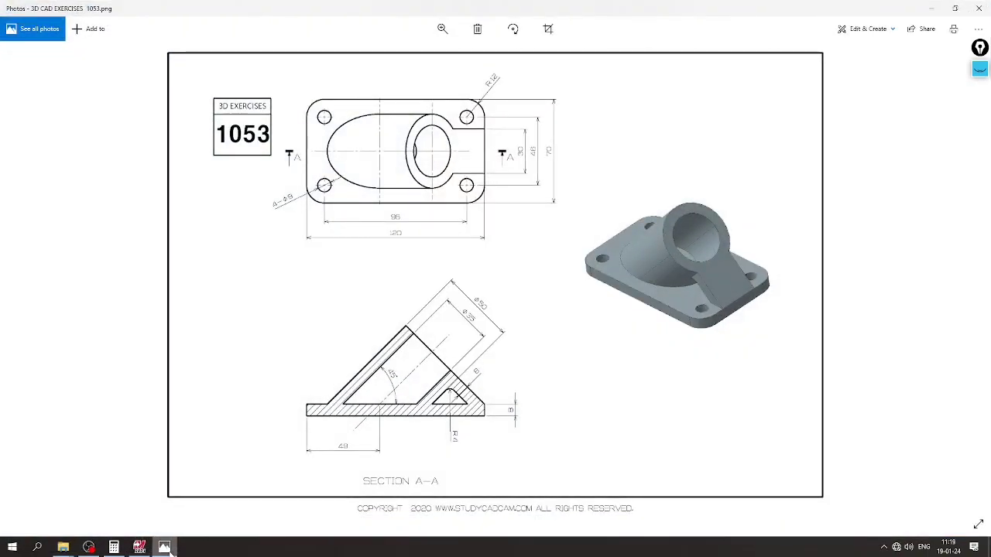
click(164, 547)
middle_drag(537, 469, 332, 360)
scroll(500, 235, down, 2)
scroll(489, 277, up, 2)
middle_drag(489, 277, 461, 310)
scroll(285, 308, up, 1)
scroll(285, 307, down, 2)
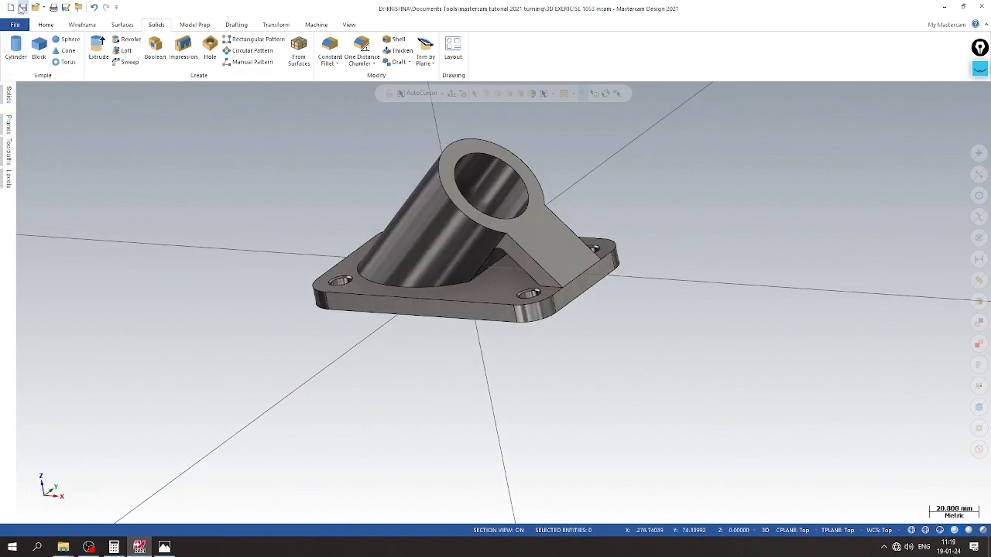